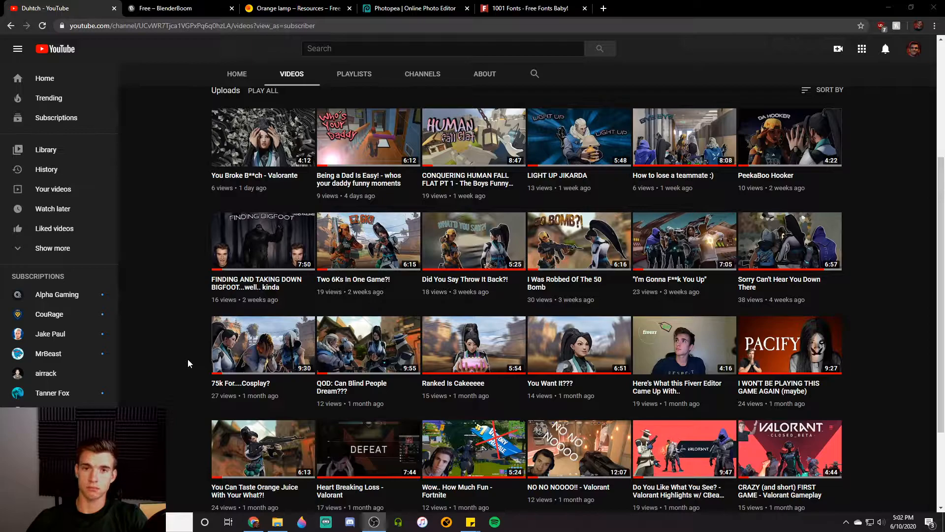
Step: Look through the thumbnails of the channel's uploaded videos
scroll(187, 358, "up", 3)
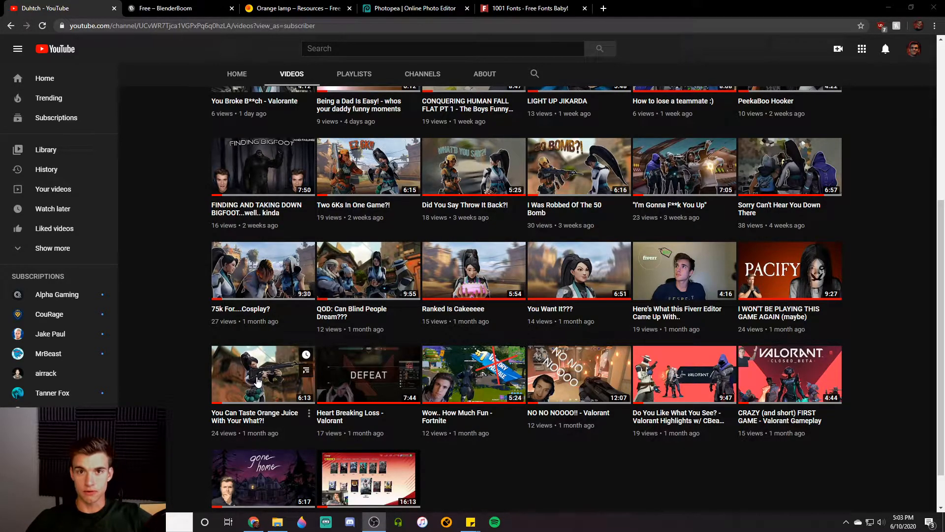
scroll(196, 393, "up", 2)
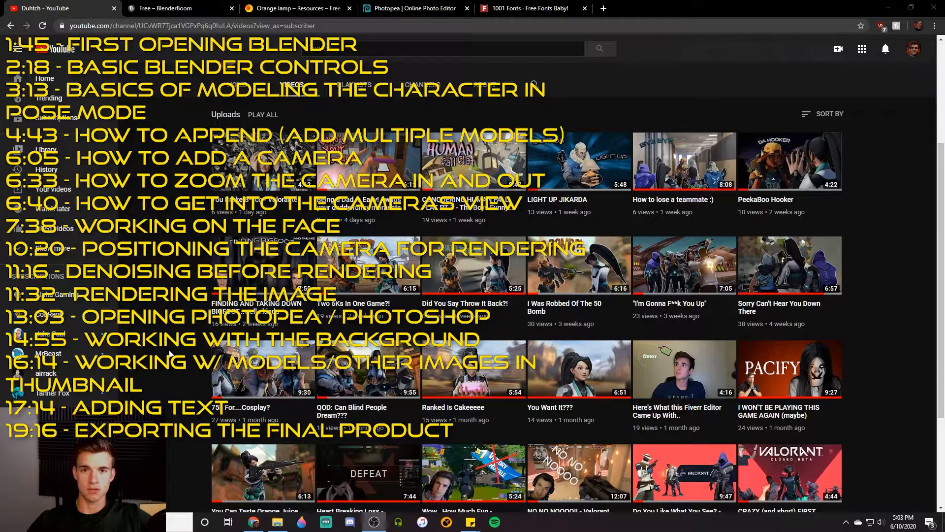
scroll(169, 353, "up", 4)
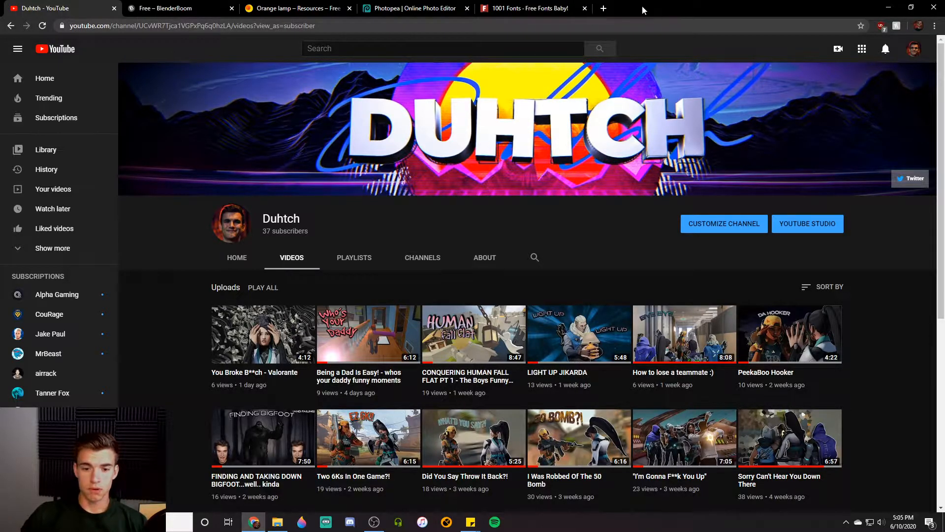
scroll(155, 259, "down", 1)
scroll(155, 259, "down", 2)
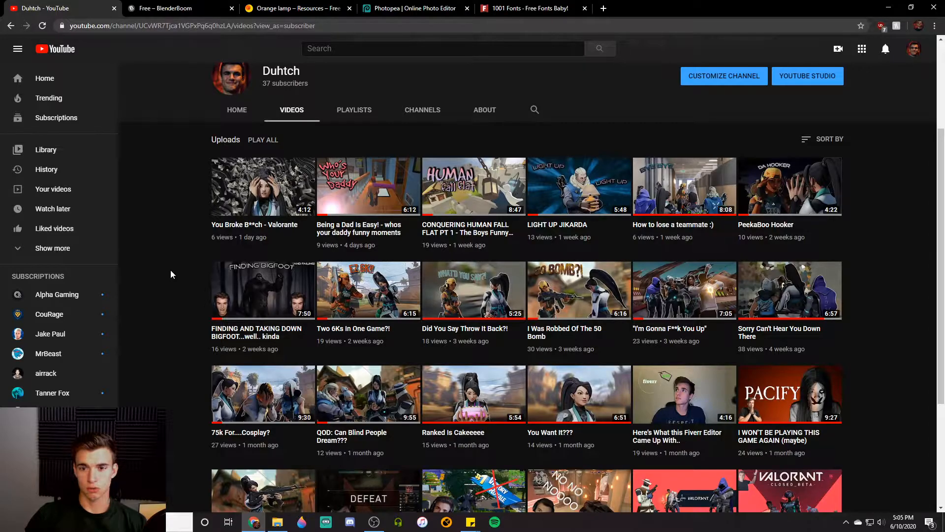
scroll(171, 270, "up", 3)
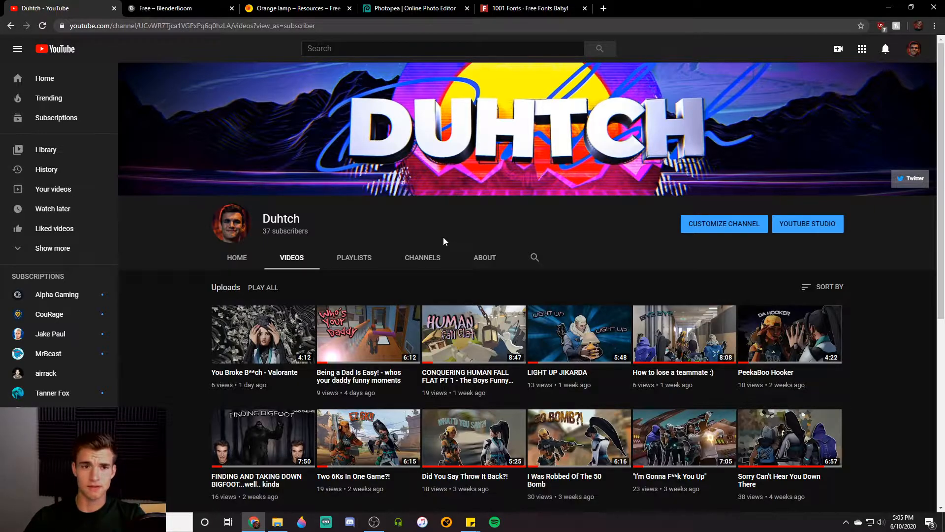
Step: Browse the free 3D models offered on the BlenderBoom site
left_click(177, 11)
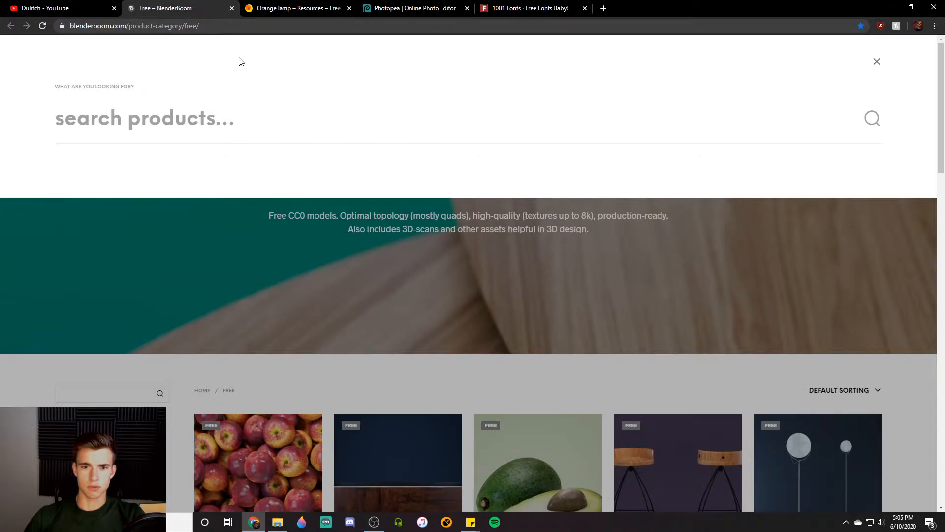
scroll(359, 152, "down", 3)
scroll(428, 271, "down", 3)
scroll(581, 326, "down", 6)
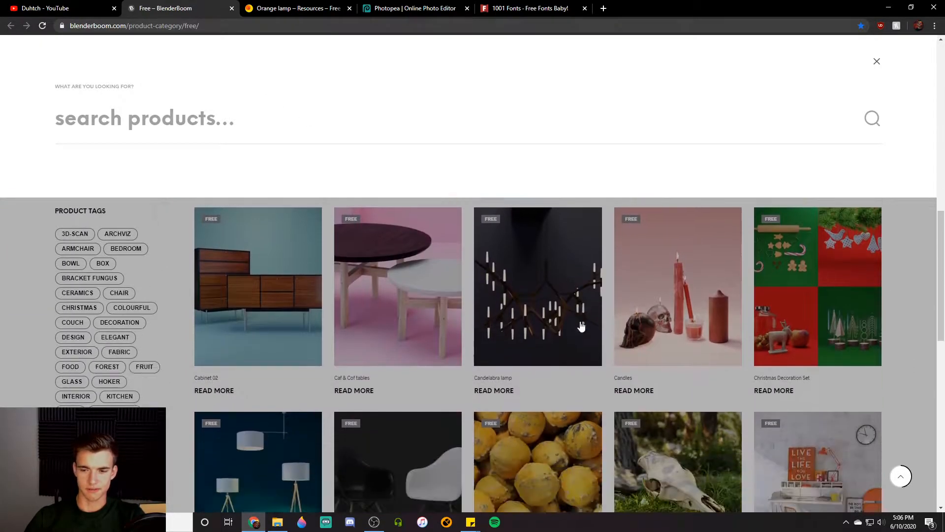
Step: Browse the free 3D models on Resources.blogscopia and view the Orange lamp's page
left_click(296, 8)
mouse_move(308, 118)
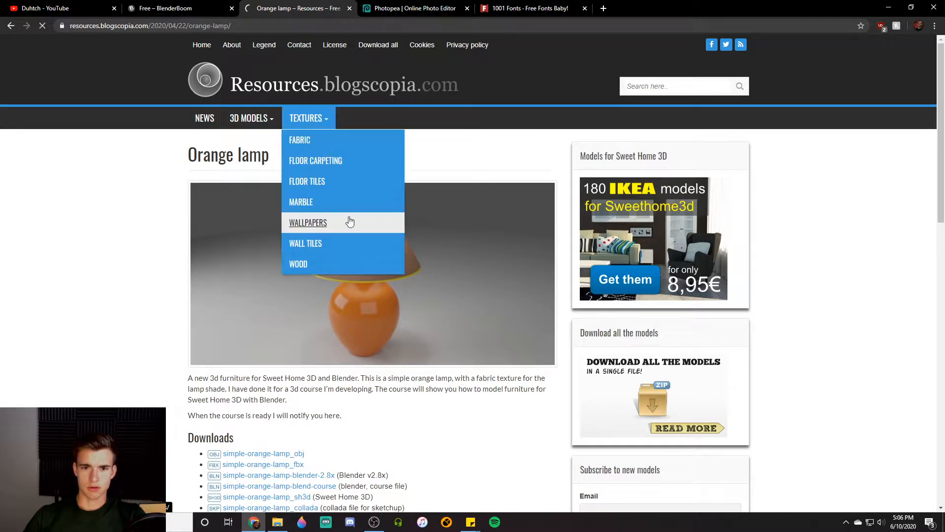
scroll(231, 258, "down", 3)
scroll(162, 270, "down", 7)
scroll(170, 283, "up", 7)
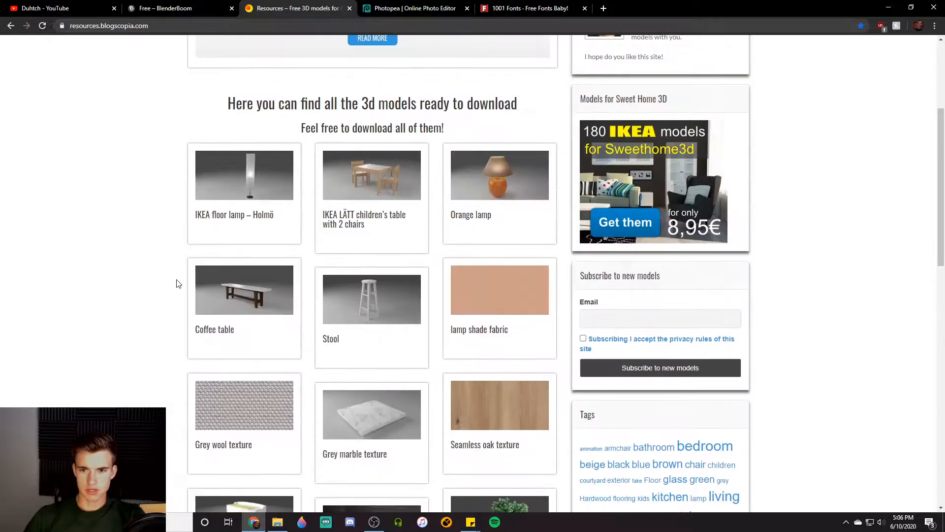
left_click(457, 206)
scroll(324, 274, "down", 1)
scroll(324, 275, "down", 3)
key("ctrl+Tab")
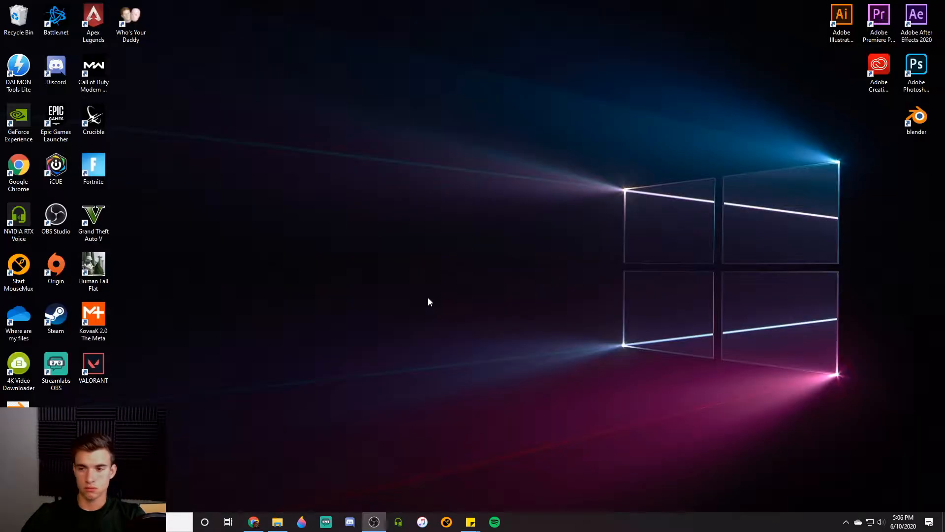
Step: Switch to Blender and open the character file Sage (1).blend from the characters folder
double_click(917, 121)
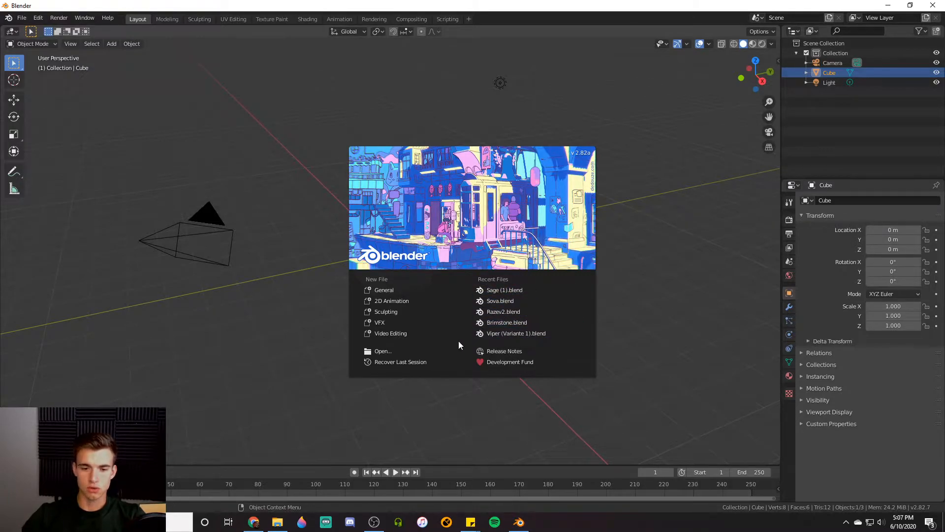
left_click(400, 348)
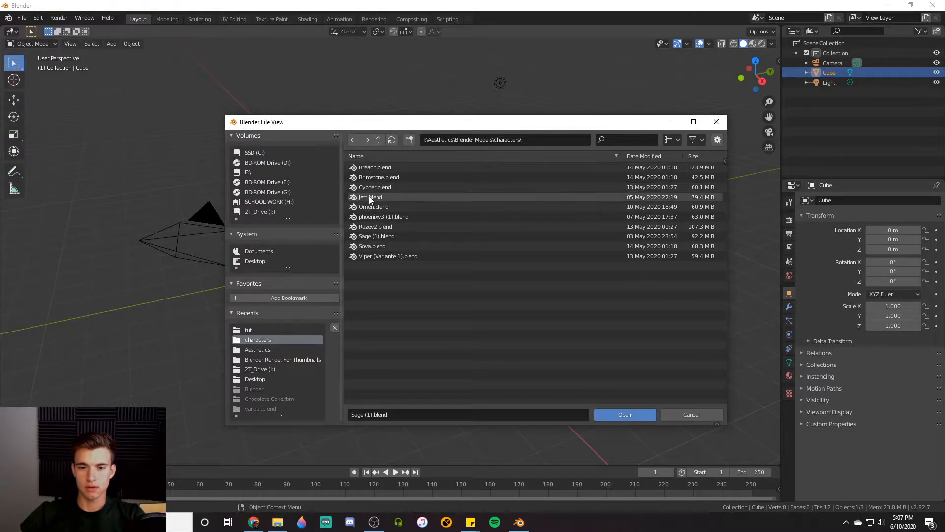
double_click(396, 237)
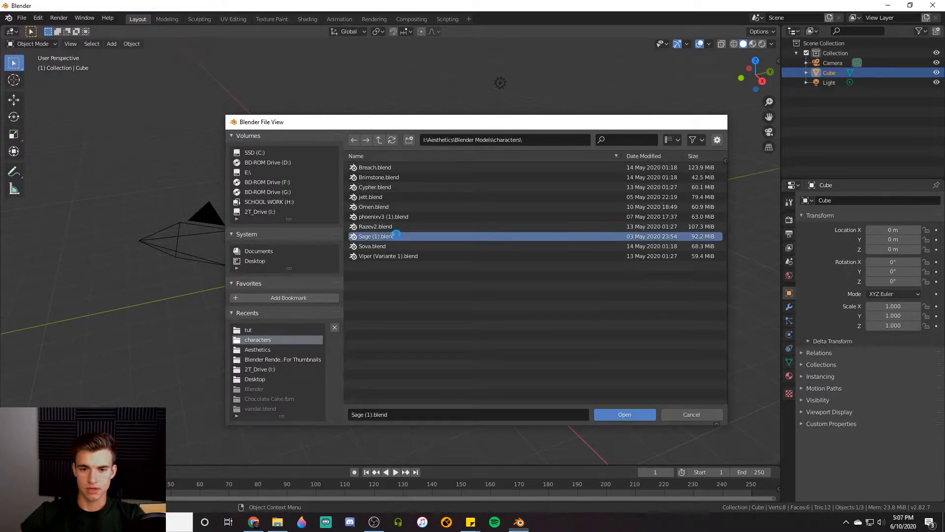
Step: Select the whole character and move it freehand to about 1.07 m on Y and -0.13 m on Z
scroll(415, 276, "down", 5)
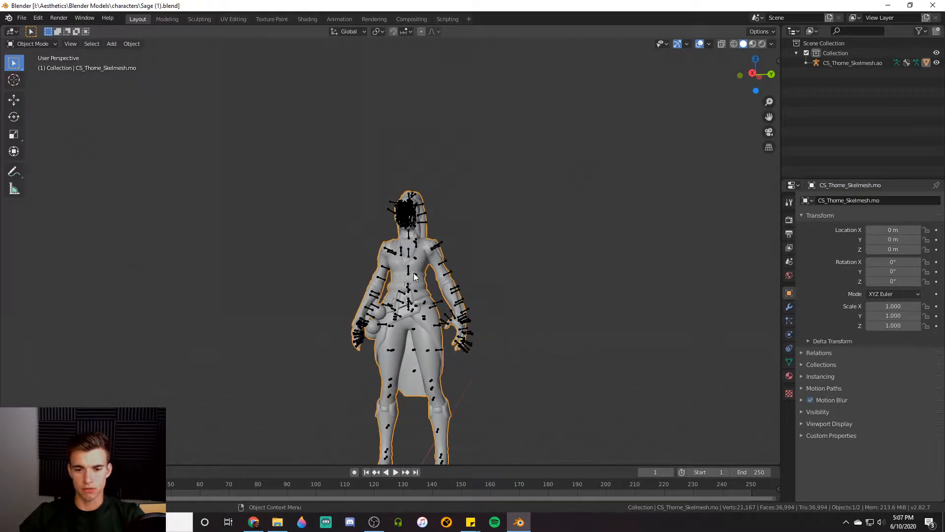
scroll(456, 338, "up", 3)
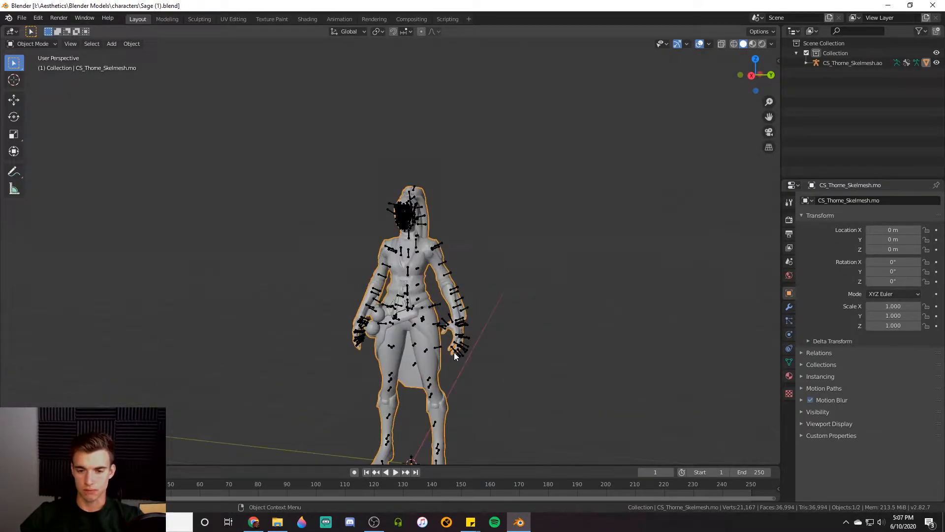
middle_click_drag(437, 306, 437, 312)
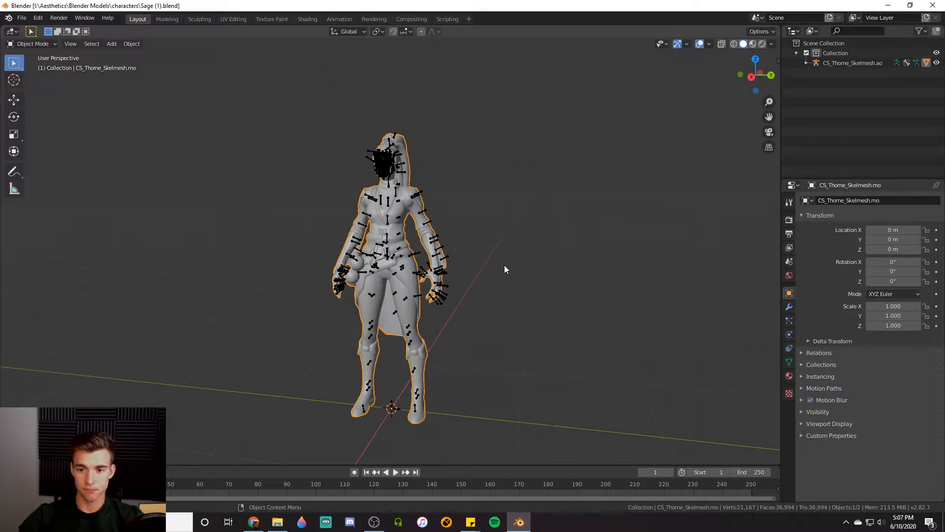
scroll(498, 262, "down", 6)
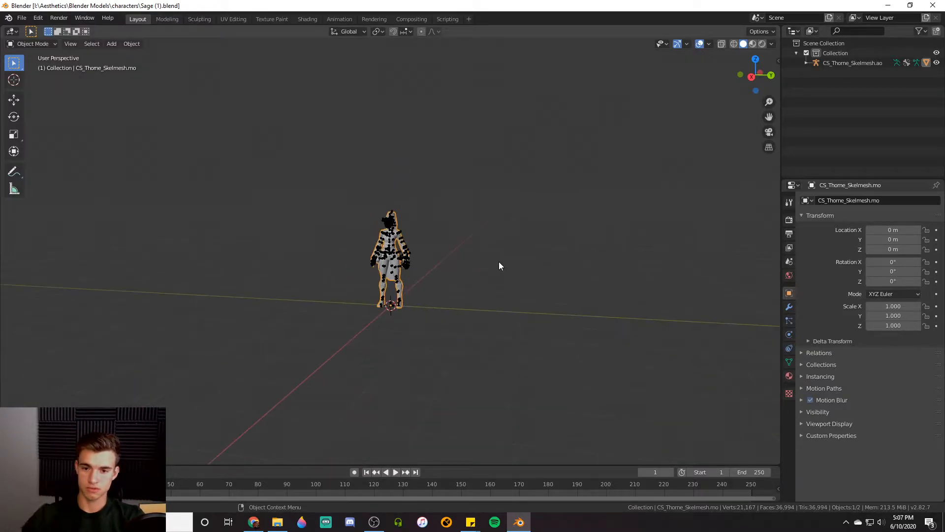
middle_click_drag(507, 264, 431, 275)
scroll(423, 249, "up", 6)
key("a")
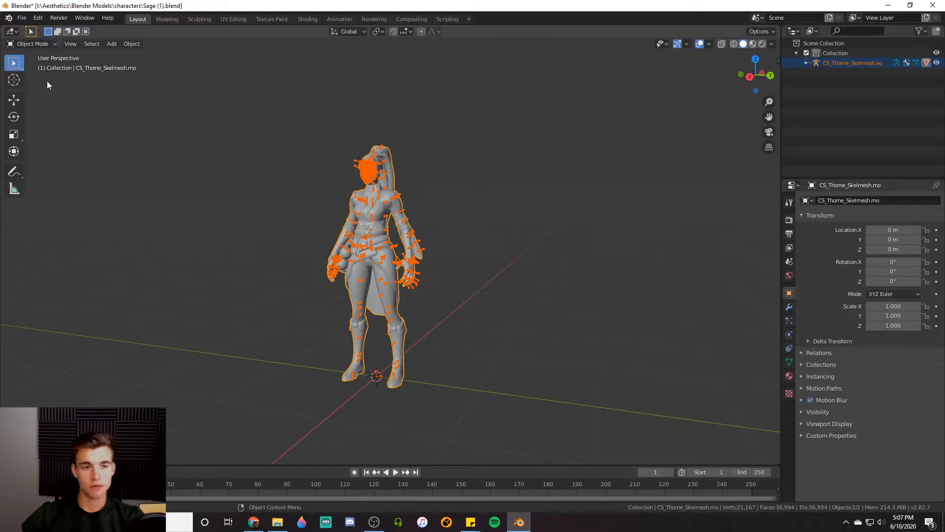
scroll(289, 235, "down", 1)
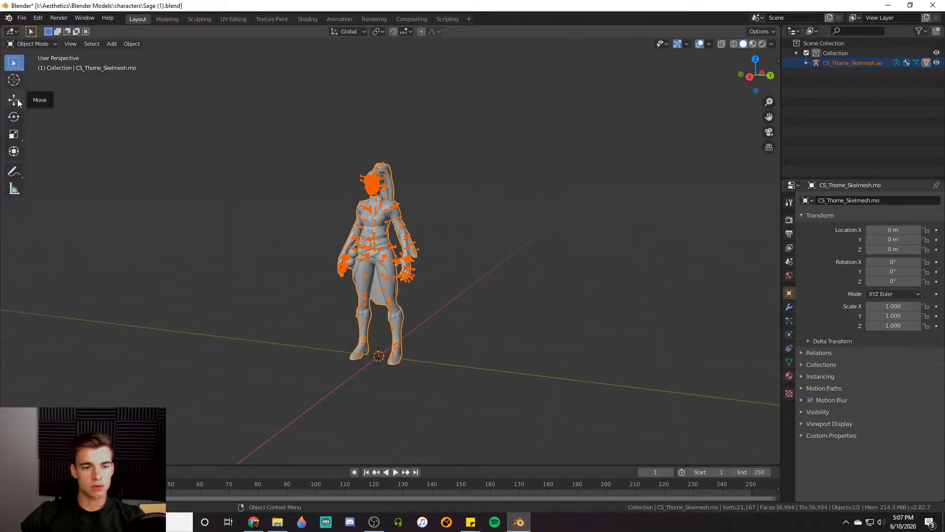
left_click(18, 99)
left_click_drag(416, 362, 472, 382)
right_click(472, 382)
left_click(14, 117)
mouse_move(489, 336)
left_mouse_down()
mouse_move(443, 315)
mouse_move(453, 357)
mouse_move(478, 327)
left_mouse_up()
right_click(477, 326)
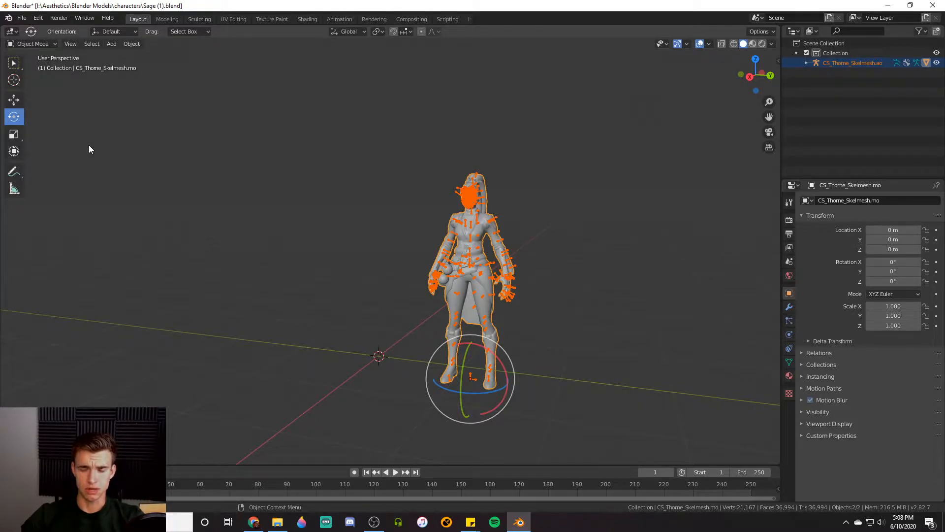
Step: Scale the whole character down slightly to about 0.992 and return to the Move tool
left_click(14, 134)
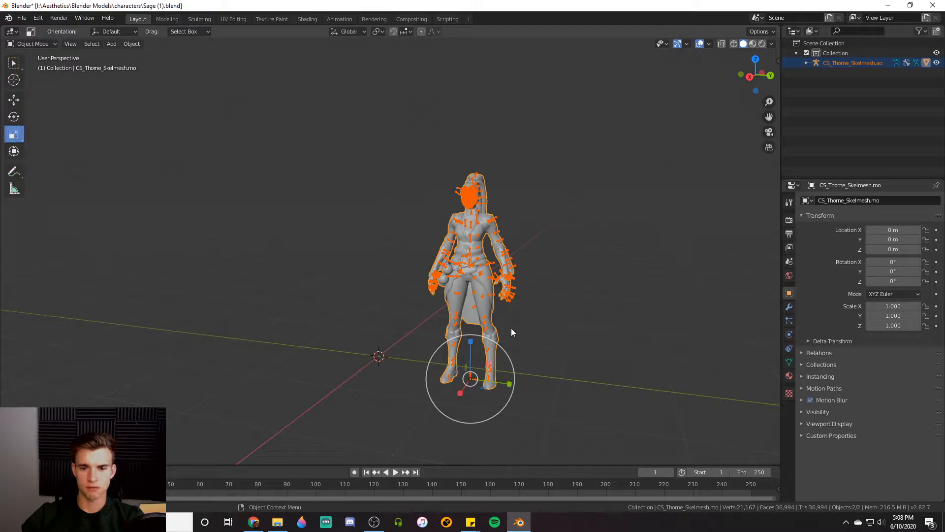
left_click_drag(502, 342, 501, 340)
right_click(500, 340)
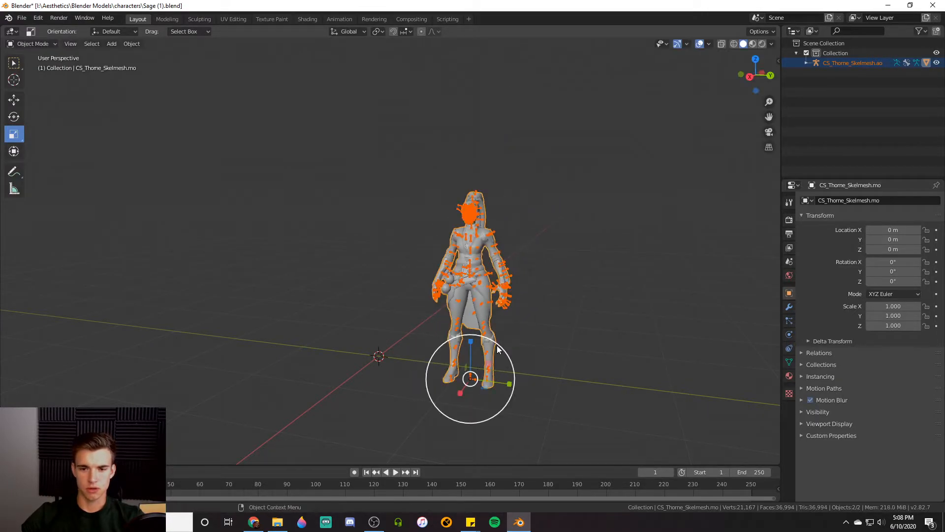
left_click(21, 149)
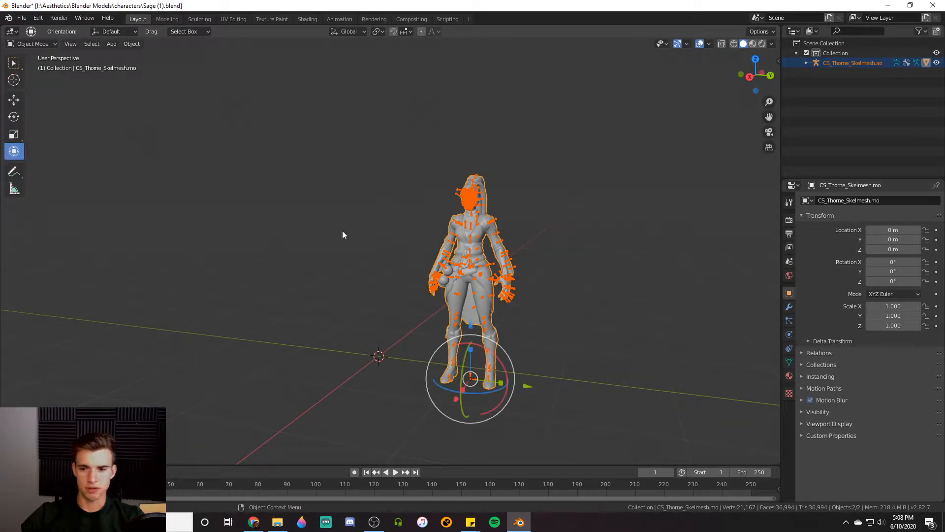
left_click(15, 99)
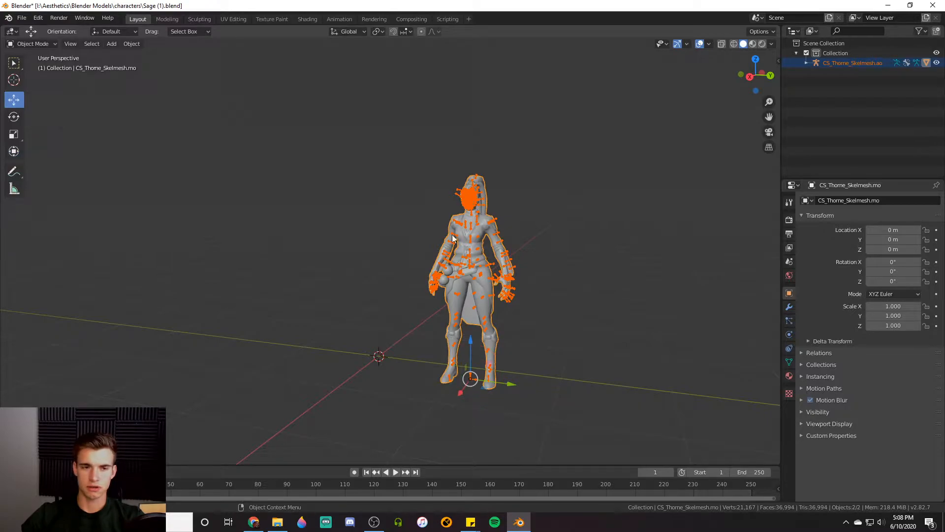
Step: Deselect everything and inspect the character's textures in Material Preview shading before returning to Solid shading
key("alt+a")
scroll(434, 244, "up", 8)
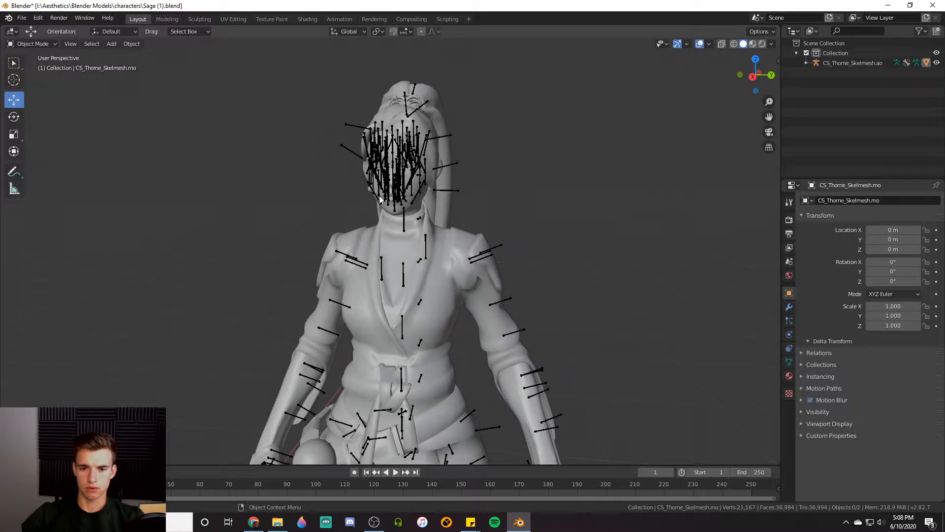
scroll(491, 192, "up", 1)
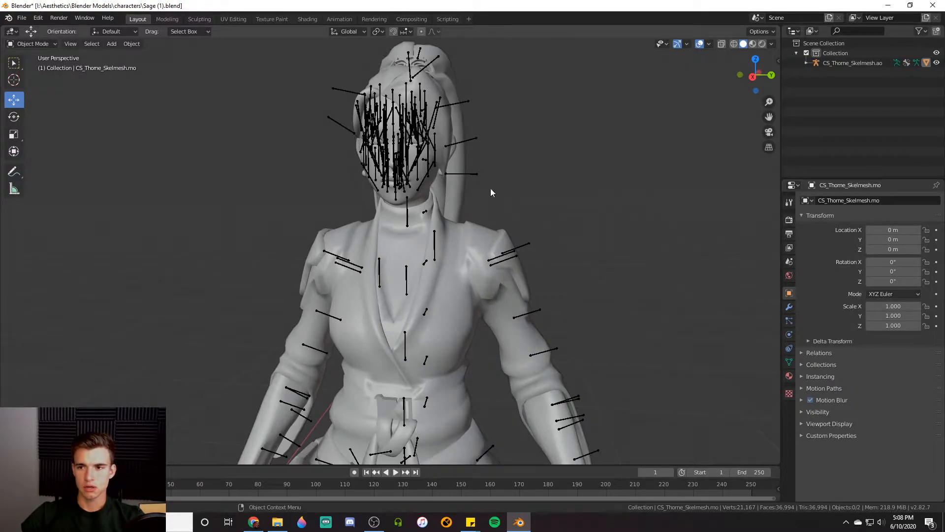
left_click(752, 44)
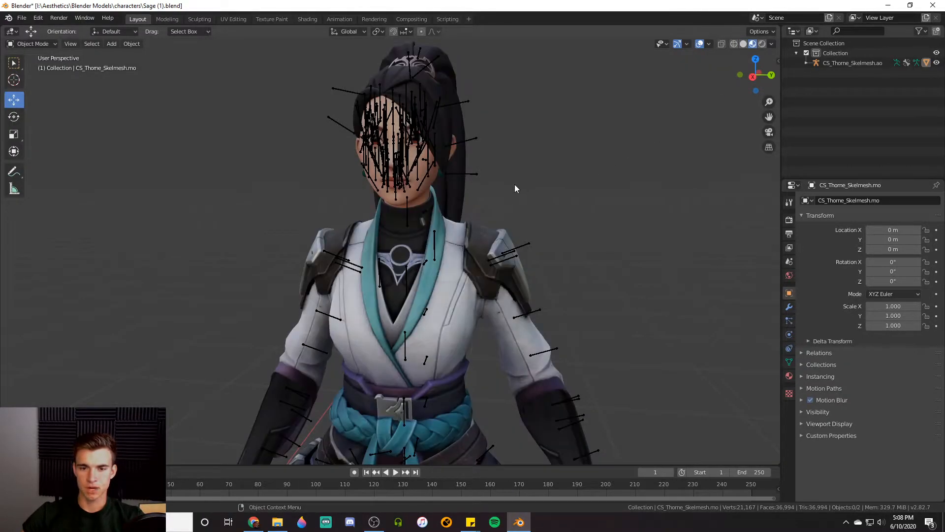
scroll(515, 189, "down", 5)
mouse_move(512, 243)
middle_mouse_down()
mouse_move(462, 219)
mouse_move(500, 249)
middle_mouse_up()
scroll(426, 228, "up", 7)
scroll(456, 226, "down", 2)
left_click(743, 44)
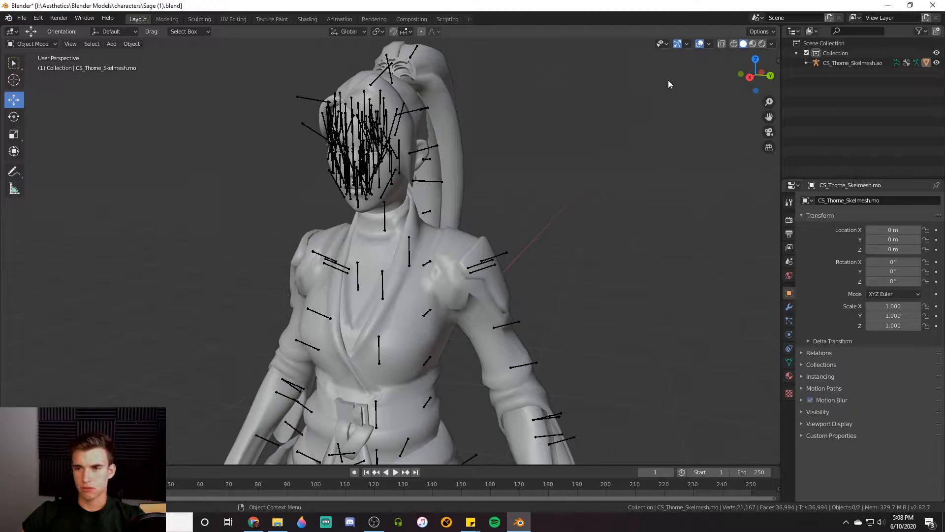
Step: Select the character's armature and put it in Pose Mode with all bones deselected
scroll(452, 206, "down", 3)
middle_click_drag(452, 207, 513, 202)
scroll(506, 204, "up", 1)
middle_click_drag(589, 211, 550, 222, "shift")
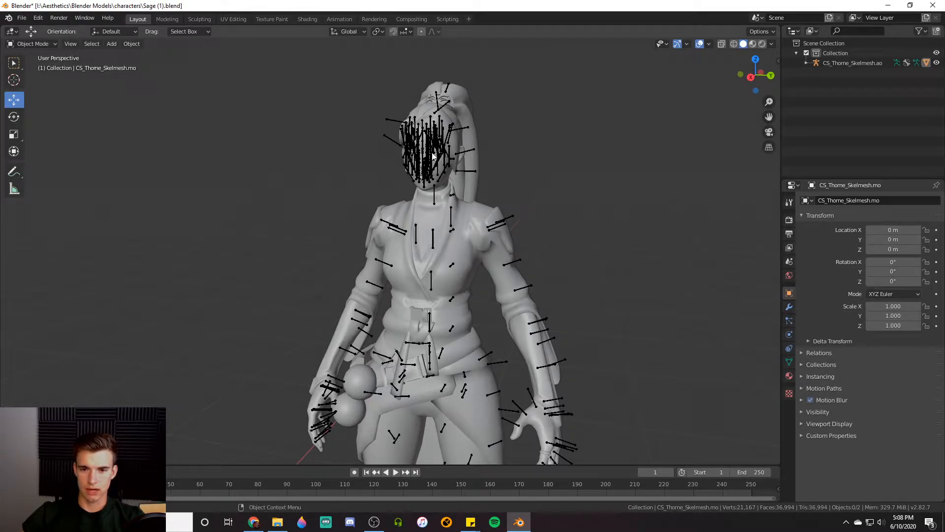
left_click(420, 163)
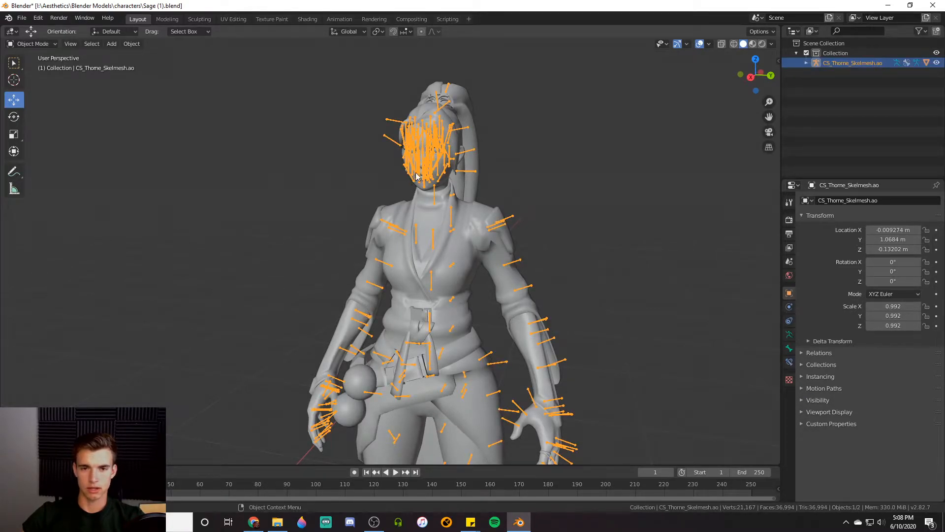
left_click(35, 46)
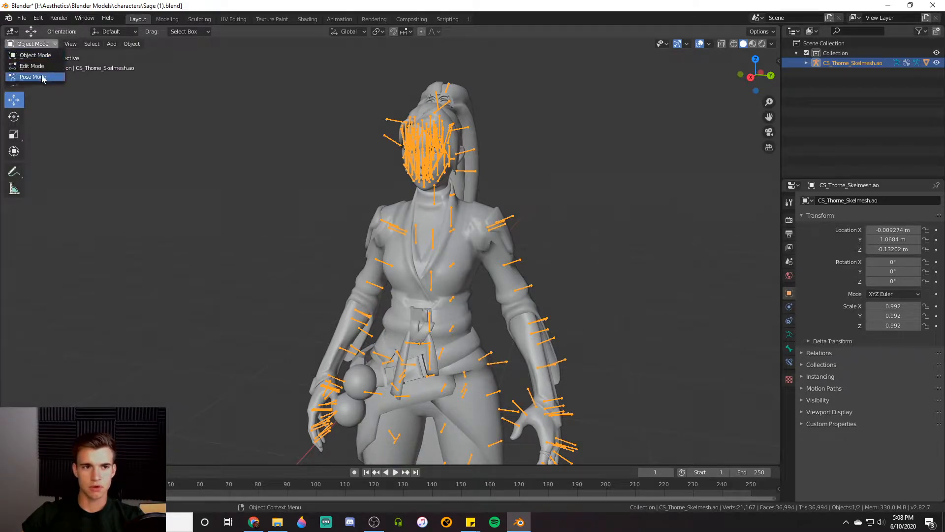
left_click(34, 77)
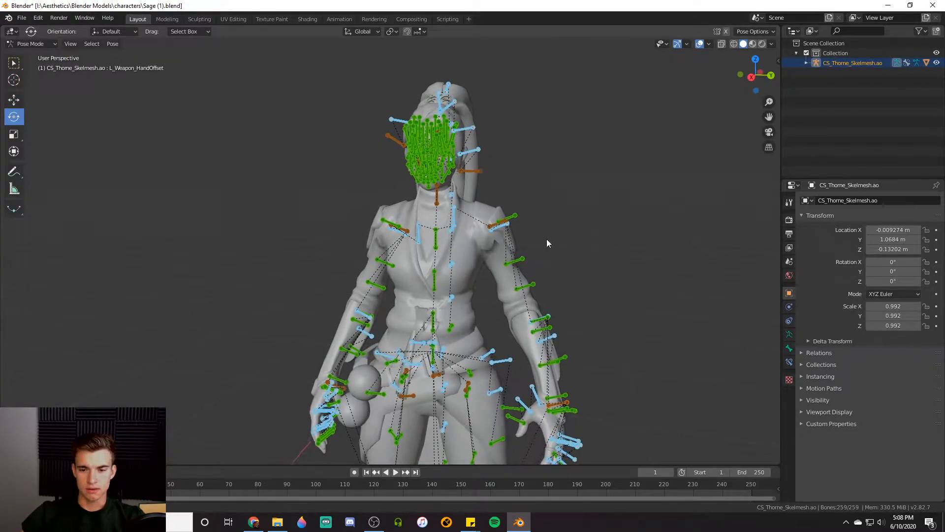
key("alt+a")
scroll(571, 256, "down", 4)
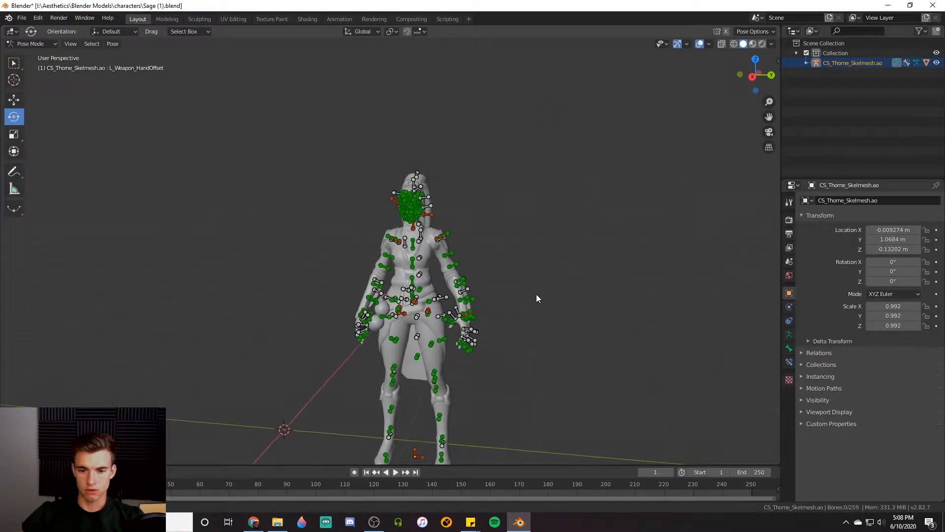
middle_click_drag(527, 290, 498, 277)
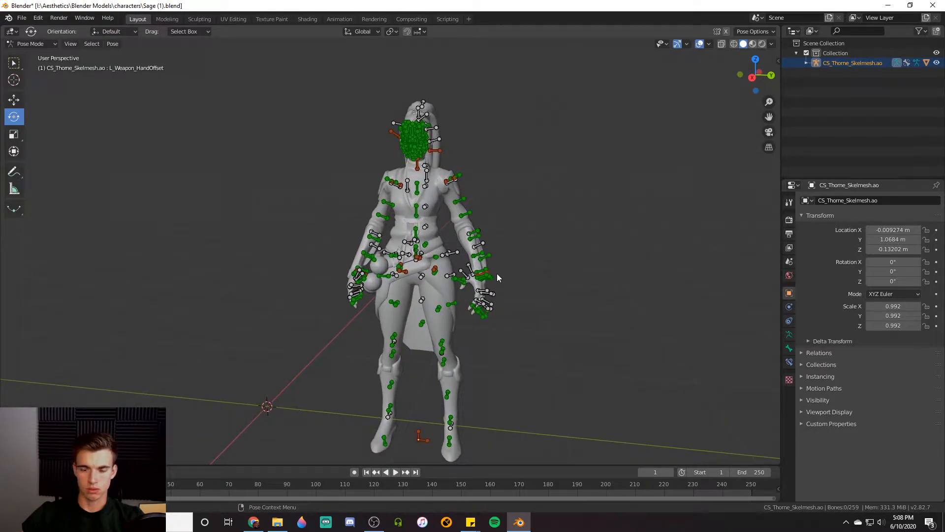
scroll(497, 278, "up", 5)
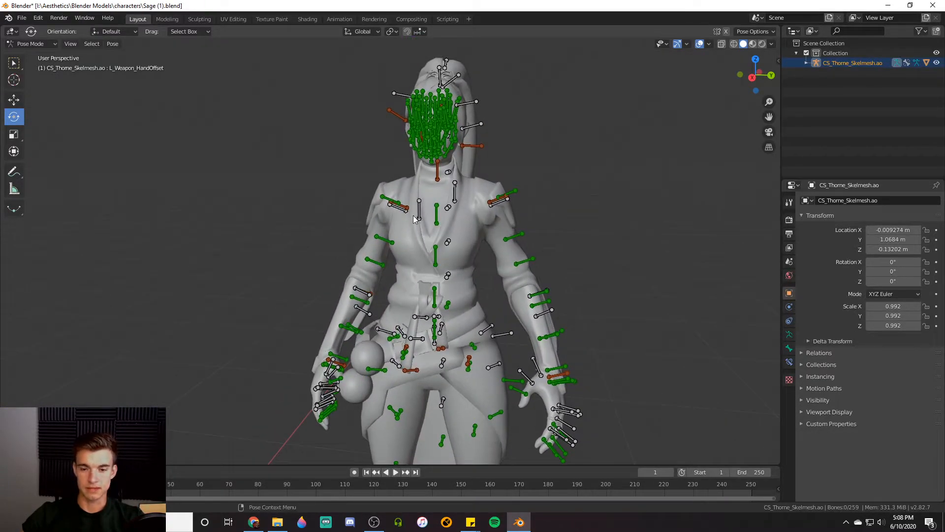
Step: Rotate the character's right shoulder bone freehand so that the arm lifts forward and away from the body
scroll(415, 208, "up", 4)
left_click(400, 237)
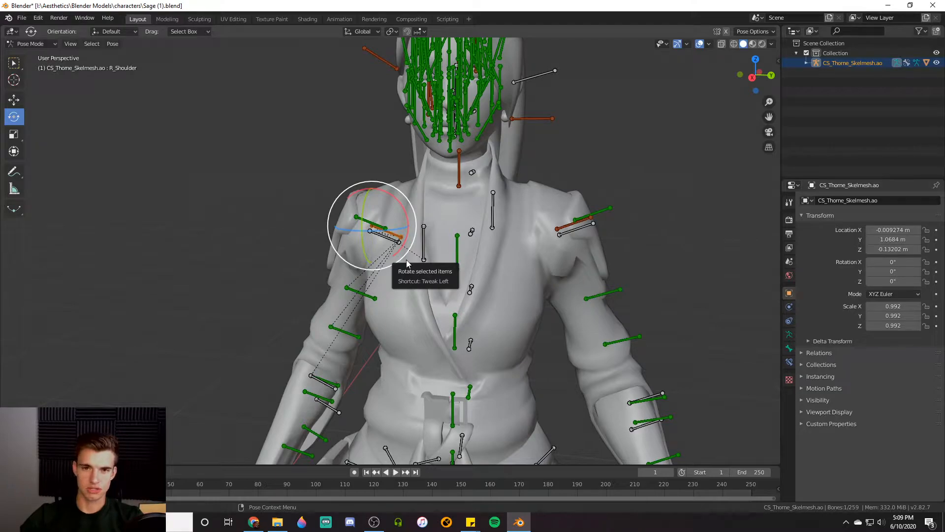
left_click(275, 206)
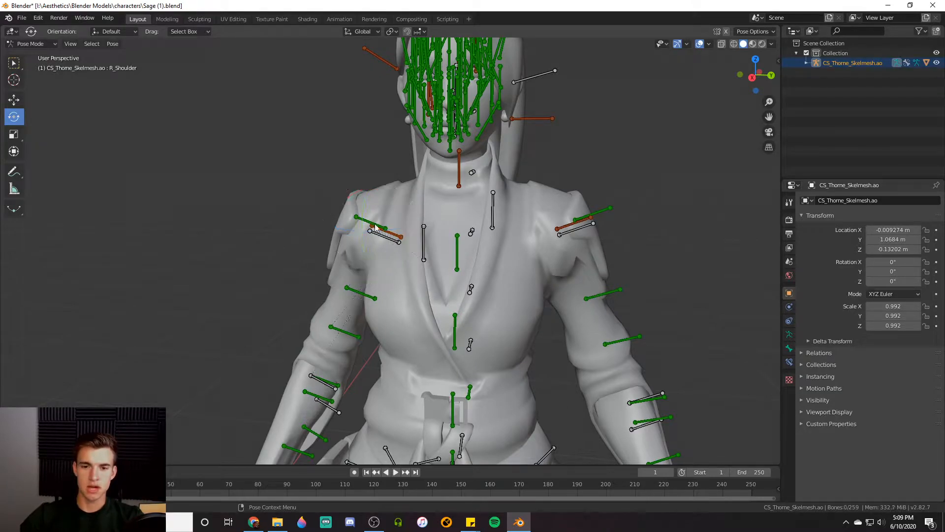
scroll(406, 241, "down", 1)
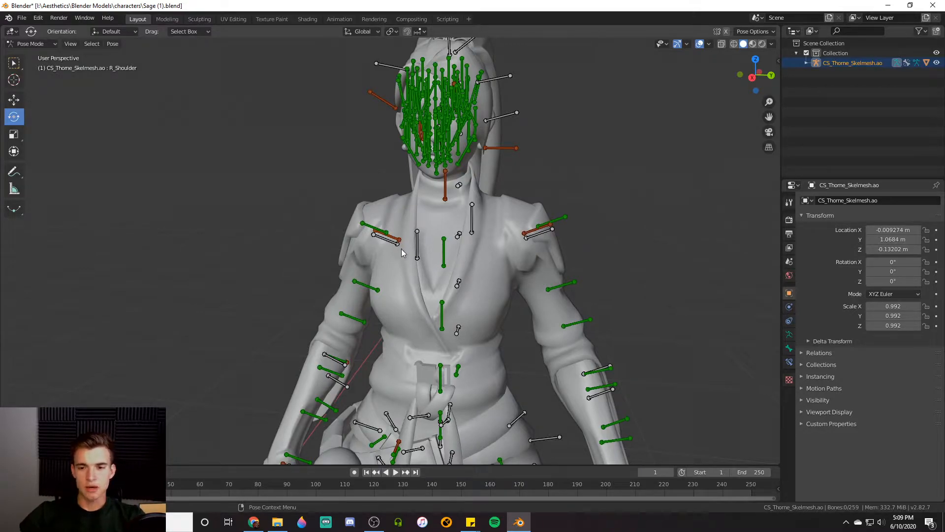
scroll(400, 249, "up", 4)
left_click(406, 228)
scroll(405, 251, "down", 5)
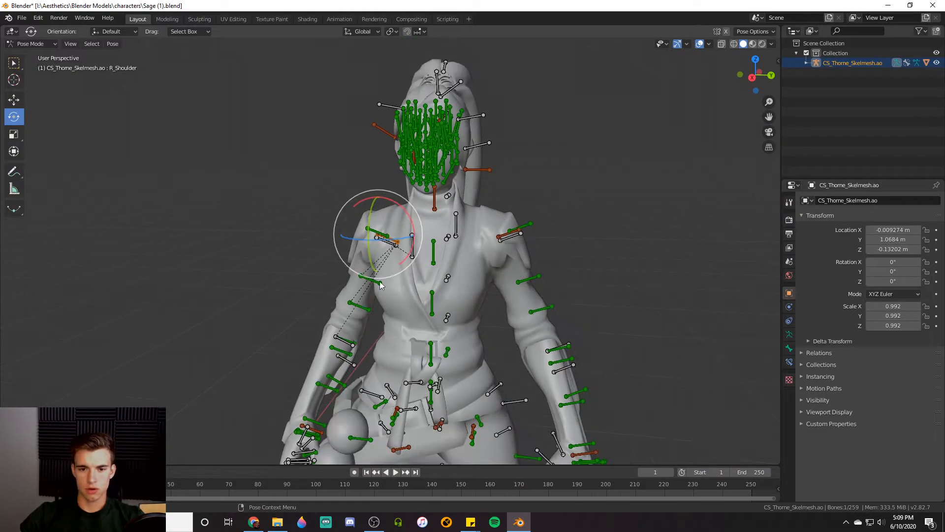
left_click_drag(406, 251, 361, 193)
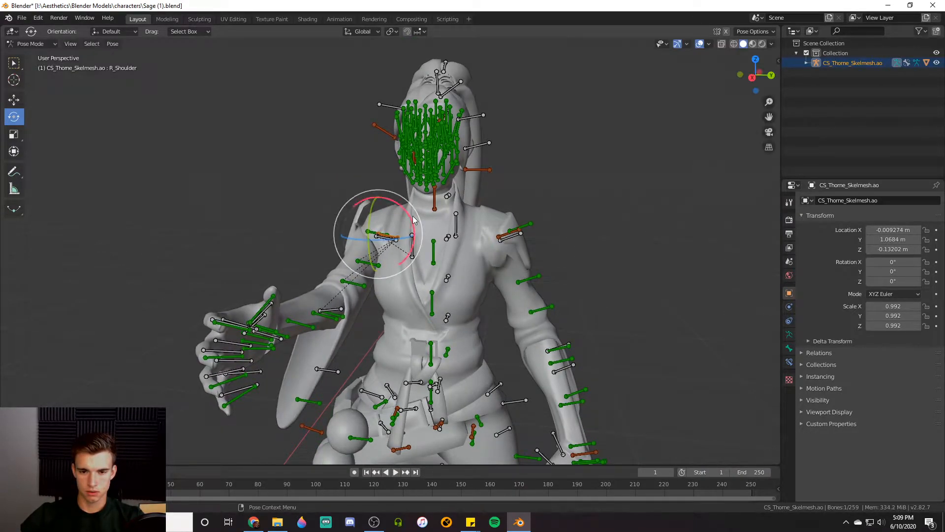
left_click_drag(421, 220, 421, 228)
Step: Make slight freehand rotations of the bone at the right elbow and the right hand bone to refine the outstretched arm
middle_click_drag(358, 288, 410, 295, "shift")
scroll(370, 229, "up", 5)
scroll(403, 272, "down", 2)
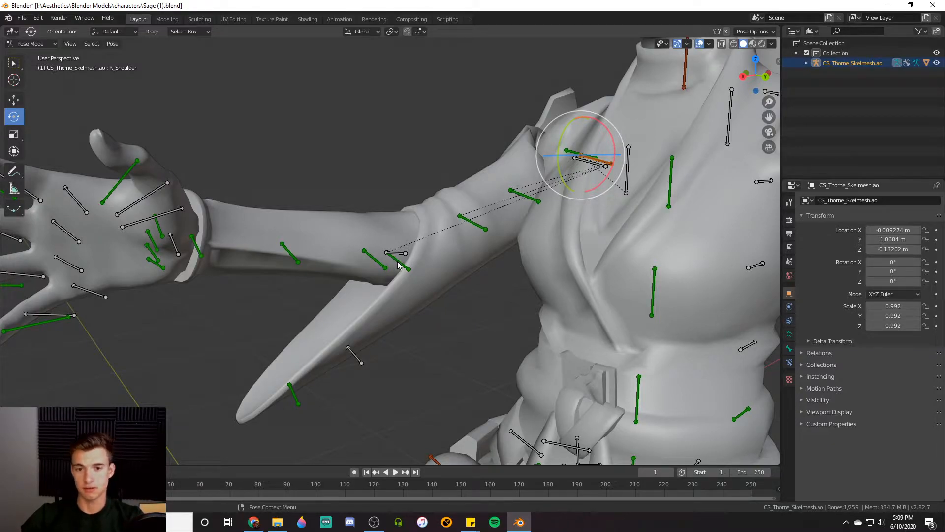
left_click(408, 269)
mouse_move(422, 280)
left_mouse_down()
mouse_move(428, 268)
mouse_move(429, 282)
left_mouse_up()
middle_click_drag(254, 260, 247, 214)
left_click(247, 214)
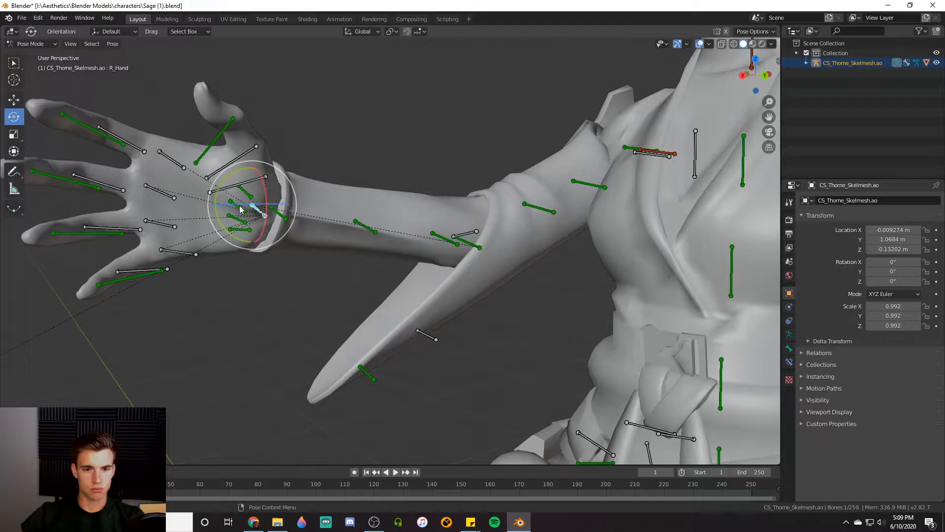
mouse_move(296, 213)
left_mouse_down()
mouse_move(295, 204)
mouse_move(293, 216)
left_mouse_up()
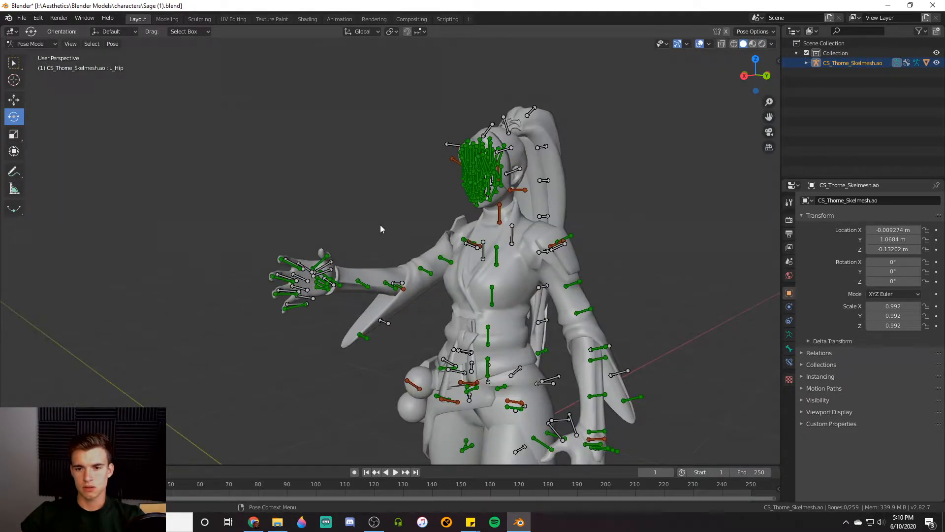
Step: Examine the character's raised-arm pose from the front and at full-body distance
scroll(381, 225, "up", 3)
middle_click_drag(383, 226, 406, 235)
scroll(389, 230, "down", 3)
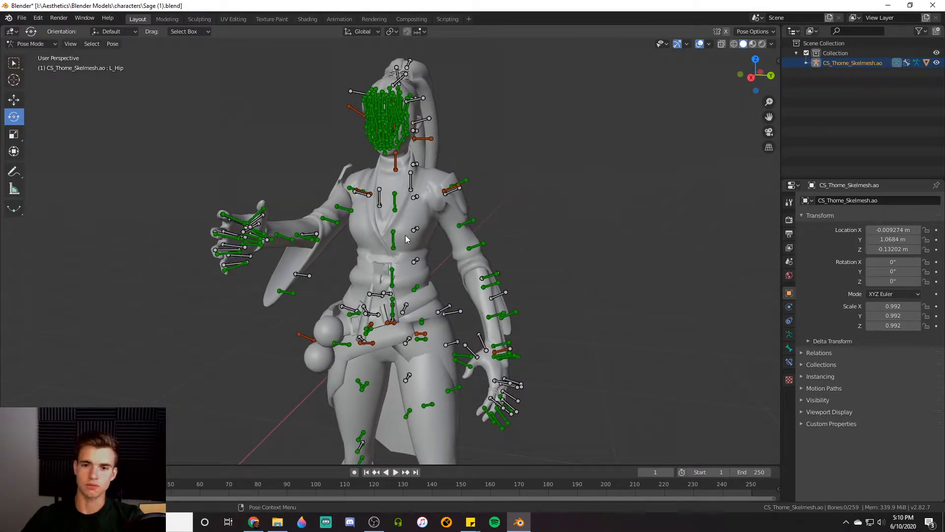
scroll(492, 245, "down", 3)
middle_click_drag(451, 242, 465, 287, "shift")
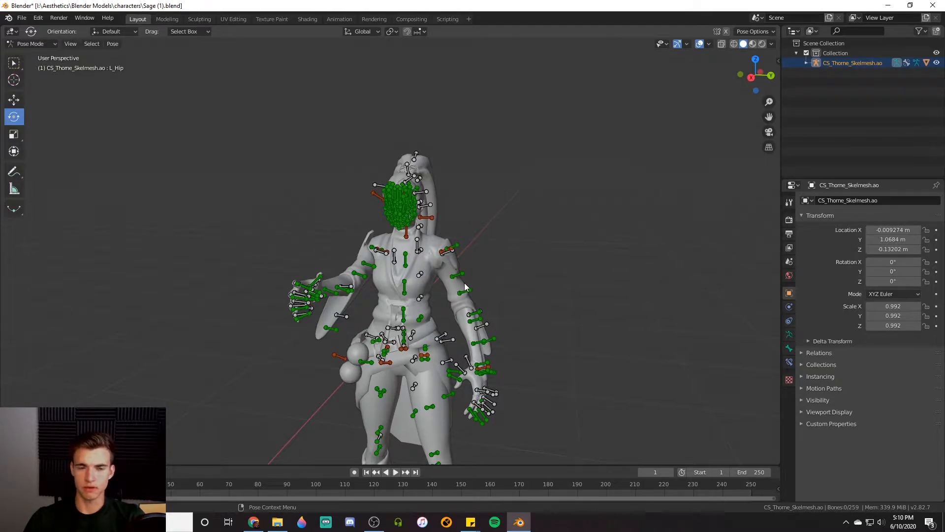
scroll(464, 287, "down", 1)
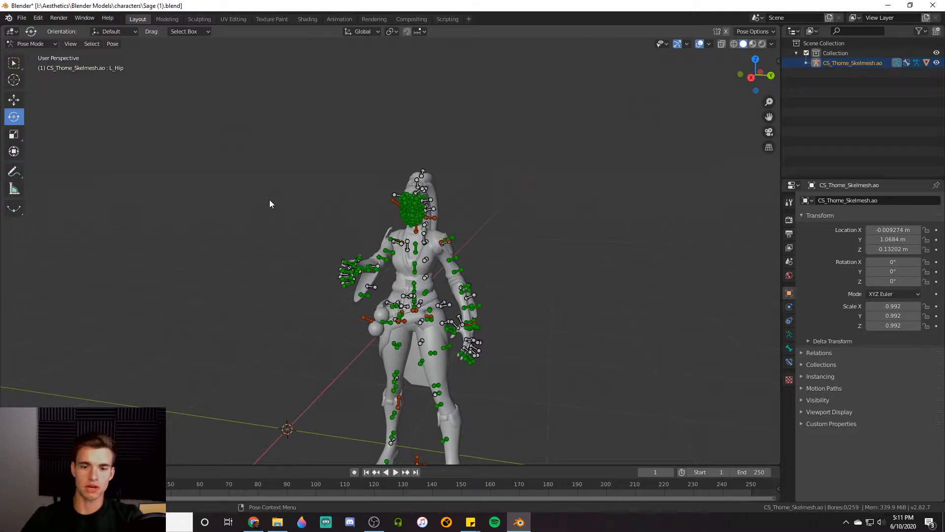
scroll(288, 252, "down", 4)
scroll(167, 196, "up", 1)
scroll(297, 215, "up", 3)
Step: Return to Object Mode with everything deselected and open the Append file browser
left_click(33, 44)
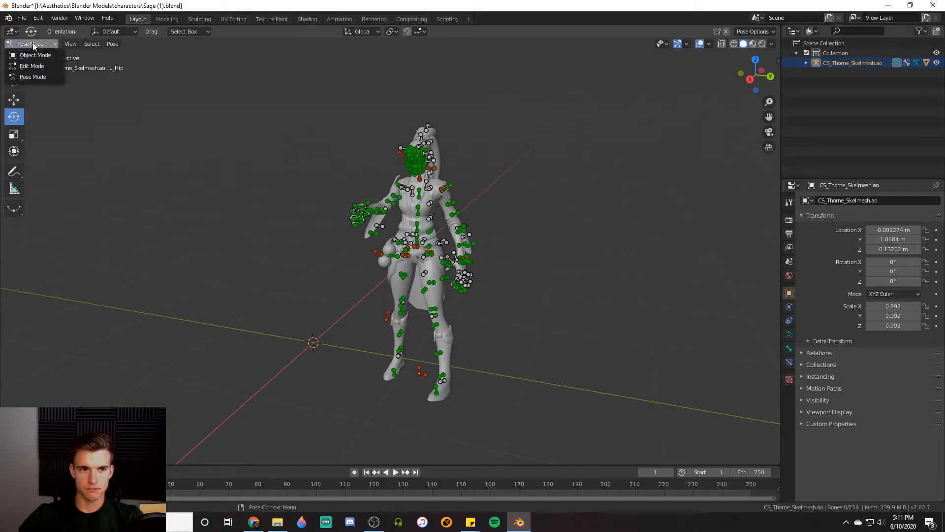
left_click(34, 53)
left_click(257, 128)
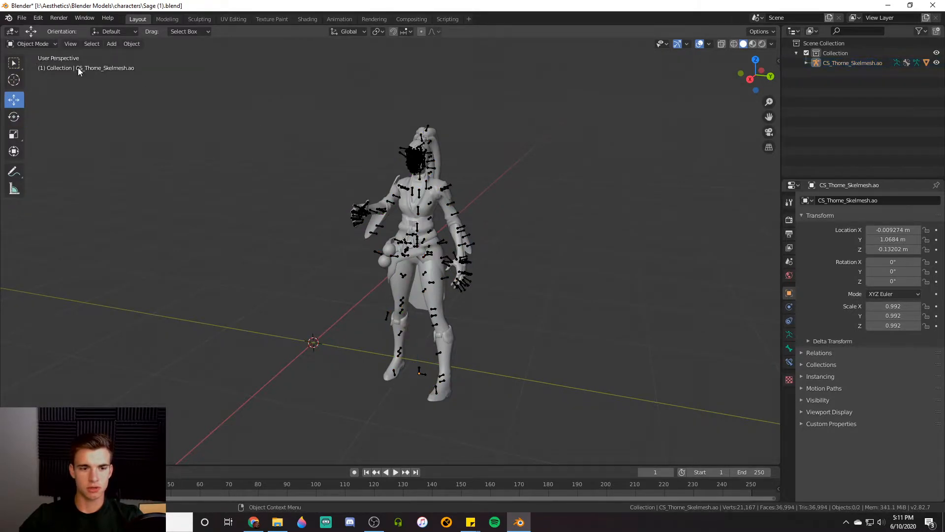
left_click(22, 18)
left_click(67, 127)
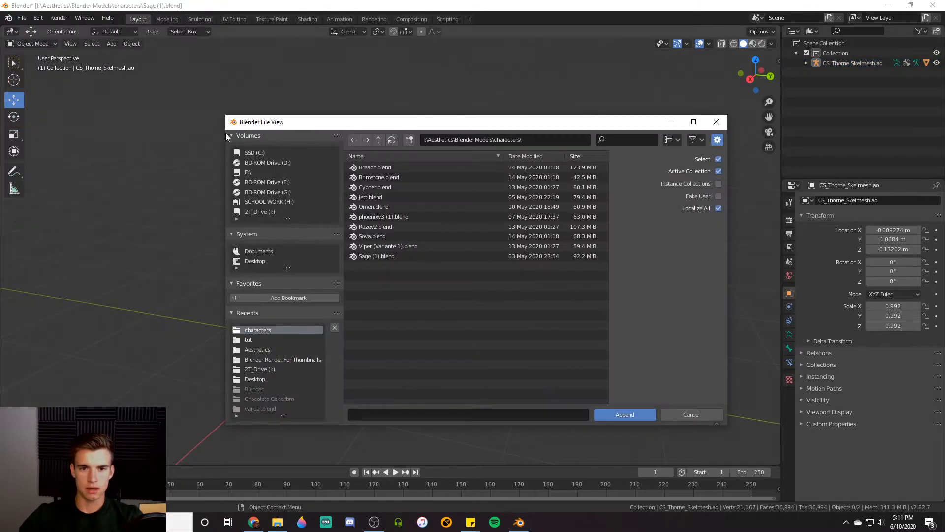
double_click(404, 196)
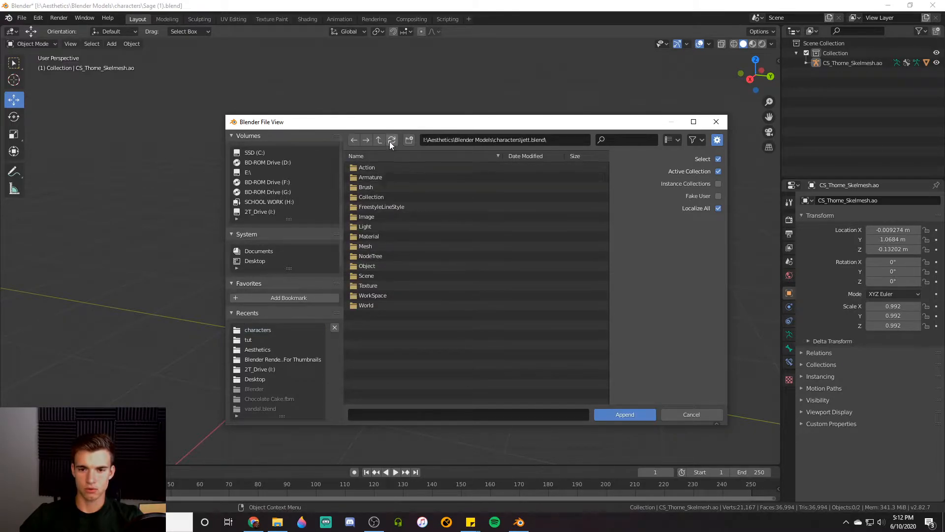
left_click(380, 140)
double_click(396, 186)
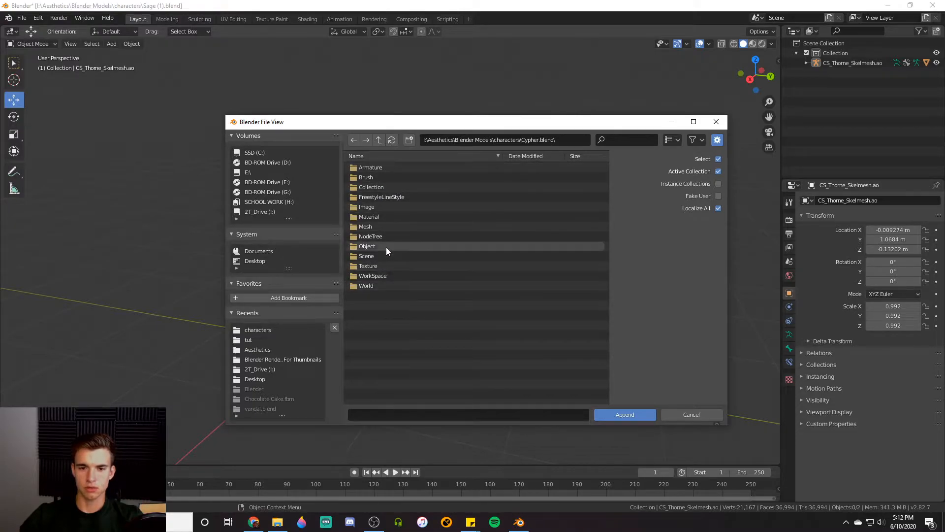
double_click(386, 247)
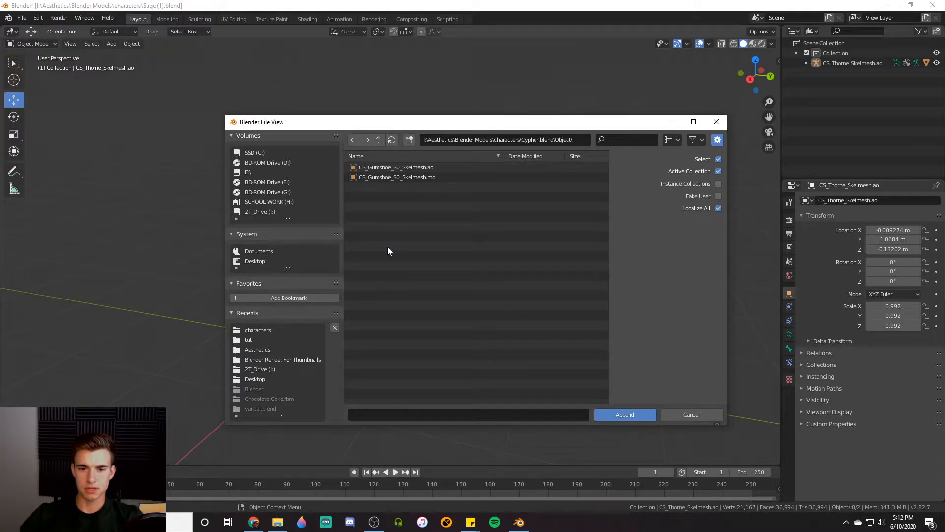
left_click(438, 168)
left_click(451, 178, "shift")
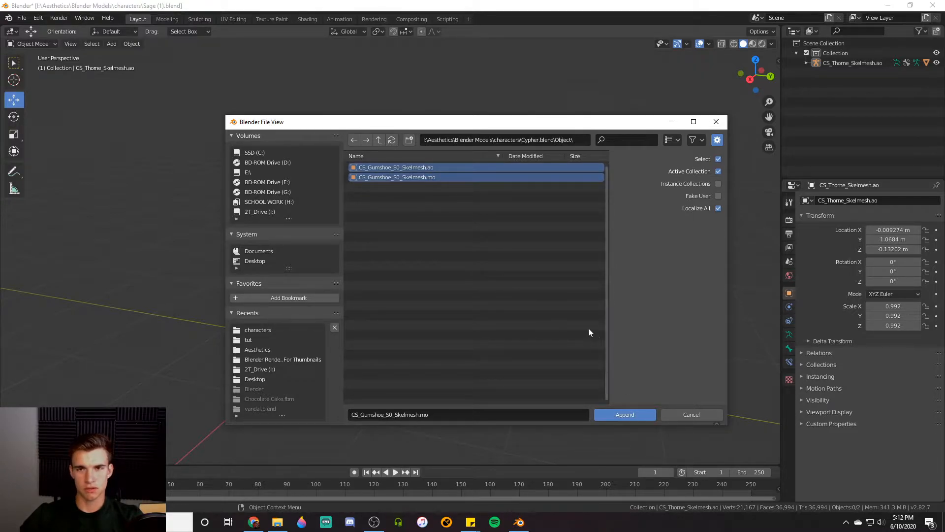
left_click(379, 139)
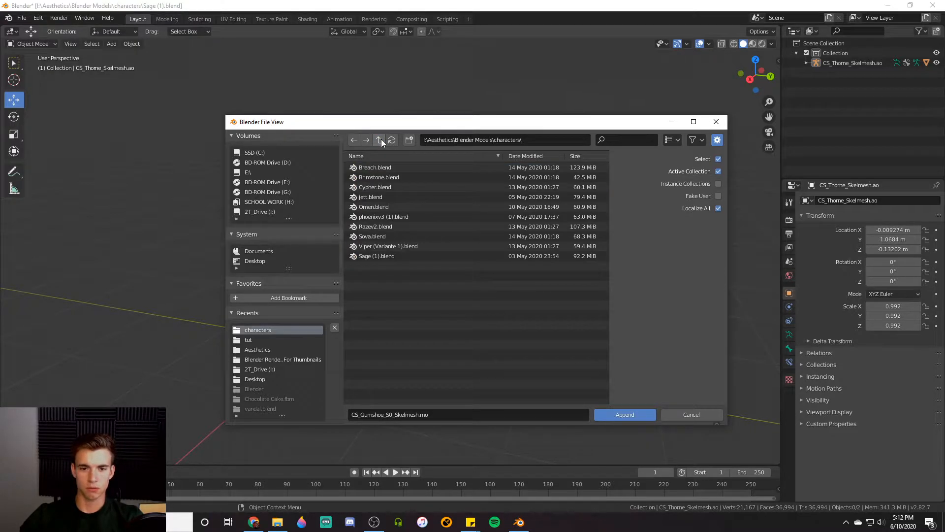
double_click(390, 217)
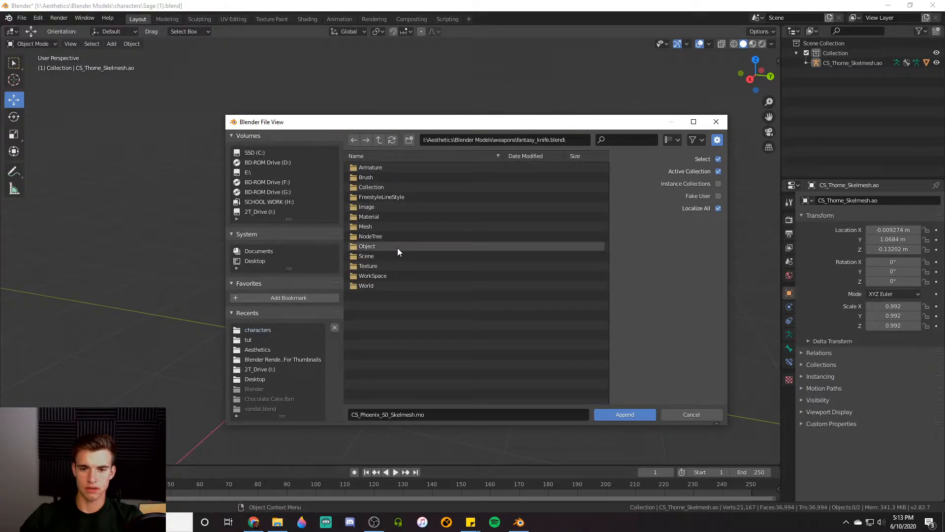
Step: Append both EQ_Melee_Fantasy_Skelmesh objects (.ao and .mo) from fantasy_knife.blend in the weapons folder
double_click(397, 247)
left_click(439, 167)
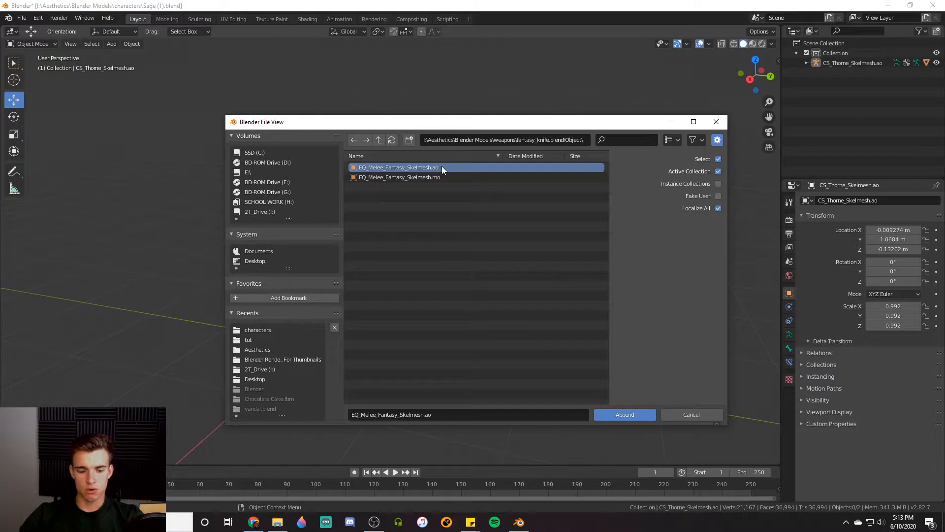
left_click(450, 177, "shift")
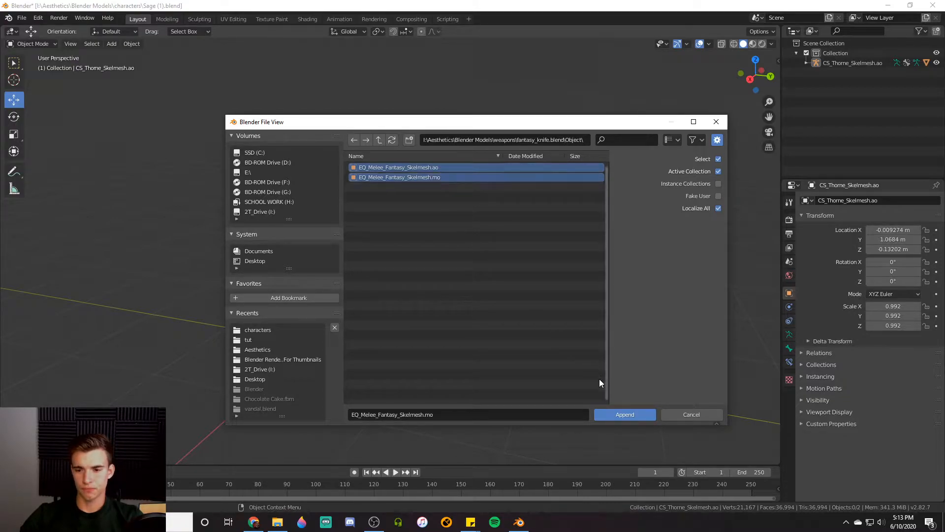
left_click(618, 414)
Step: Select the appended knife and move it freehand to about 0.11 m on X, 0.18 m on Y and 2.28 m on Z
middle_click_drag(317, 354, 372, 314)
scroll(372, 343, "up", 5)
scroll(372, 344, "down", 8)
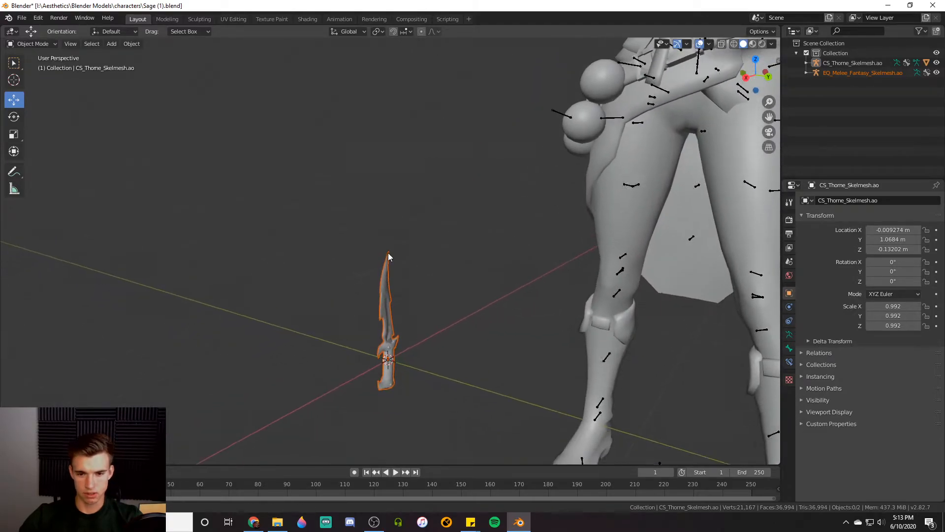
middle_click_drag(435, 285, 401, 328, "shift")
scroll(399, 327, "up", 2)
left_click(347, 352)
scroll(345, 340, "up", 1)
left_click_drag(338, 337, 329, 101)
left_click_drag(365, 139, 381, 141)
left_click_drag(324, 141, 376, 112)
Step: Select the character's armature in Pose Mode and rotate the right elbow bone to bring the forearm forward
left_click(14, 116)
middle_click_drag(478, 281, 503, 273)
scroll(503, 273, "up", 1)
left_click(503, 274)
scroll(503, 282, "down", 1)
scroll(503, 286, "up", 1)
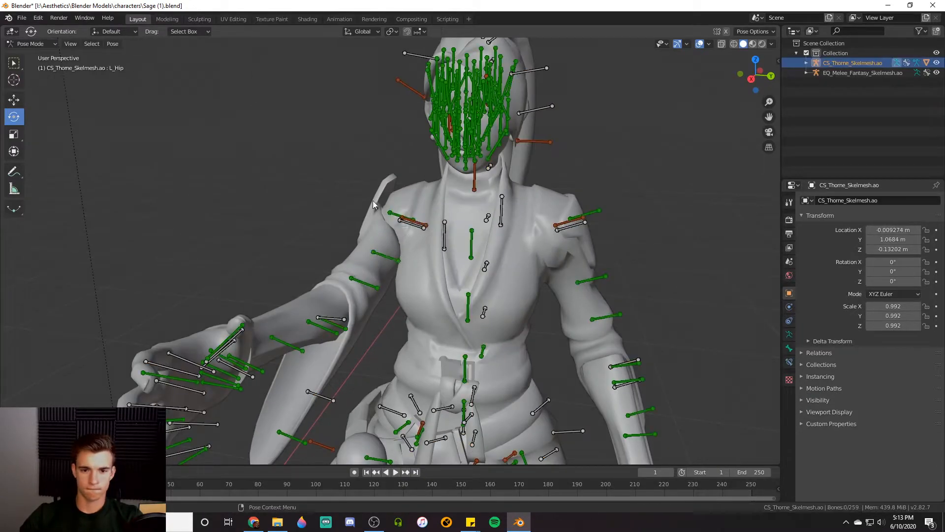
left_click(346, 320)
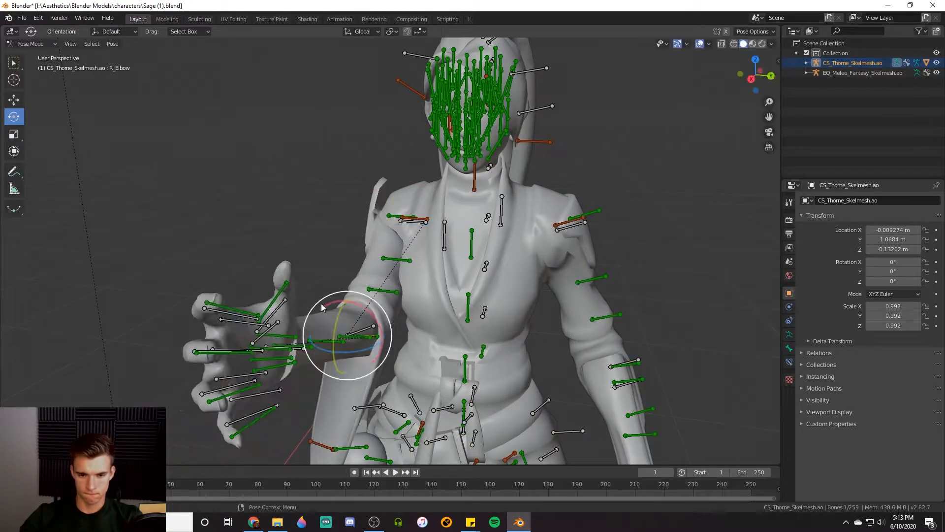
Step: Adjust the right arm and hand freehand with small bone rotations and moves, including the R_Pinky1 finger bone
middle_click_drag(370, 333, 433, 276, "shift")
left_click(433, 277)
left_click(13, 100)
middle_click_drag(453, 315, 473, 310)
left_click(14, 116)
left_click(295, 282)
scroll(327, 299, "up", 4)
left_click(372, 295)
left_click_drag(415, 276, 414, 279)
scroll(414, 290, "down", 4)
middle_click_drag(414, 291, 430, 306)
left_click(14, 100)
left_click_drag(515, 355, 515, 380)
scroll(363, 329, "down", 6)
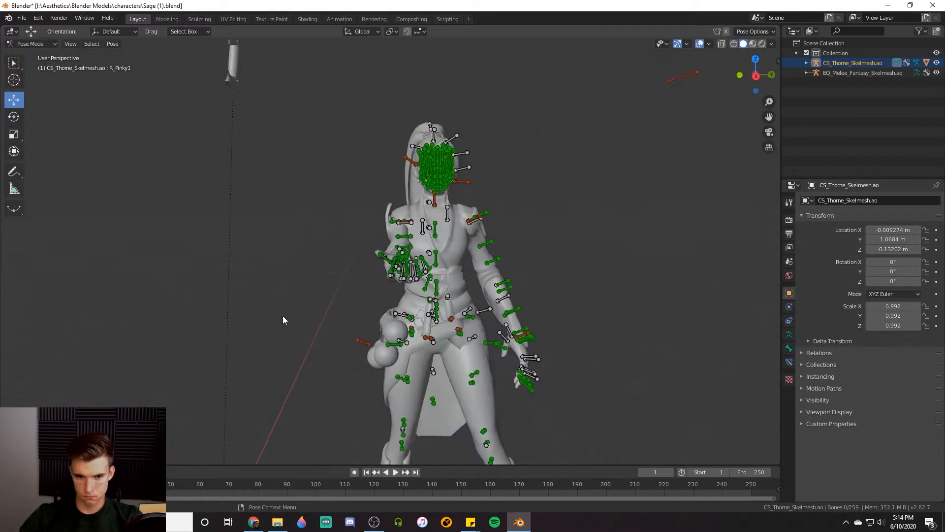
Step: Refine the character's pose with two more small freehand bone rotations
scroll(363, 329, "up", 3)
left_click(13, 116)
left_click(376, 299)
left_click_drag(404, 284, 401, 276)
left_click(368, 133)
left_click_drag(394, 121, 389, 114)
scroll(364, 211, "down", 4)
Step: Return to Object Mode, select the knife mesh and move it freehand to the character's right hand
left_click(32, 44)
left_click(32, 55)
left_click(244, 73)
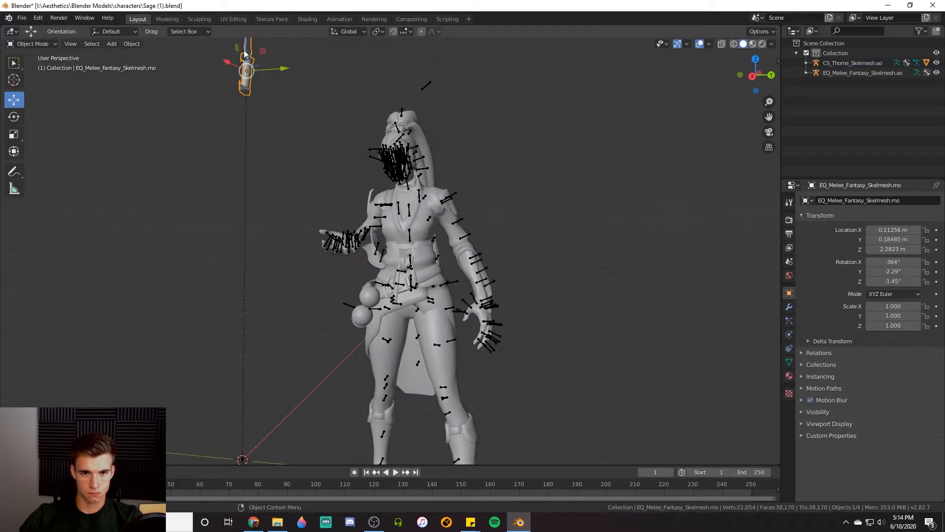
left_click_drag(374, 234, 380, 240)
scroll(379, 239, "up", 4)
middle_click_drag(380, 240, 398, 197)
left_click_drag(399, 170, 391, 227)
Step: Rotate and scale the knife freehand so that it fits the character's right hand
left_click(14, 116)
left_click_drag(347, 260, 384, 257)
left_click(14, 134)
left_click_drag(386, 222, 354, 221)
left_click(14, 100)
left_click(394, 211)
Step: Put the character's armature back in Pose Mode and rotate the left arm bones to raise the arm before the chest
left_click(32, 44)
left_click(32, 75)
left_click_drag(455, 153, 460, 175)
middle_click_drag(468, 197, 409, 217)
left_click_drag(274, 140, 271, 145)
middle_click_drag(272, 146, 492, 207)
scroll(493, 207, "down", 4)
scroll(419, 206, "up", 4)
left_click_drag(362, 219, 338, 205)
middle_click_drag(339, 207, 359, 226)
left_click_drag(359, 226, 352, 217)
middle_click_drag(352, 216, 334, 197)
Step: Select finger bones of the left hand, including L_Middle1, and check the raised hand's pose from several angles
left_click(324, 147)
scroll(364, 162, "down", 3)
left_click(323, 151)
middle_click_drag(345, 143, 442, 169)
scroll(442, 169, "down", 5)
left_click(442, 169)
scroll(442, 170, "down", 1)
scroll(458, 242, "up", 1)
mouse_move(458, 245)
middle_mouse_down()
mouse_move(499, 265)
mouse_move(443, 253)
middle_mouse_up()
scroll(443, 254, "down", 3)
Step: Return to Object Mode and deselect everything in the scene
left_click(21, 18)
left_click(49, 43)
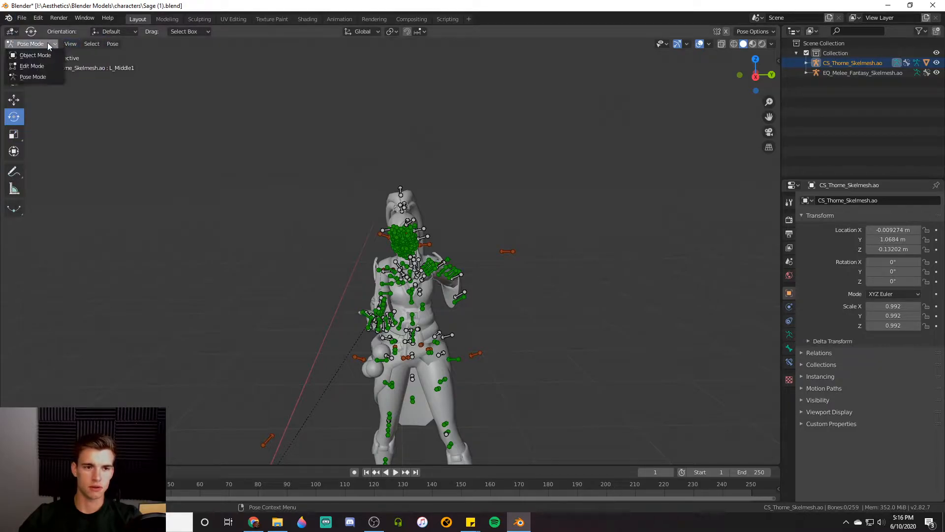
left_click(30, 53)
scroll(299, 273, "down", 3)
middle_click_drag(299, 274, 297, 285)
key("alt+a")
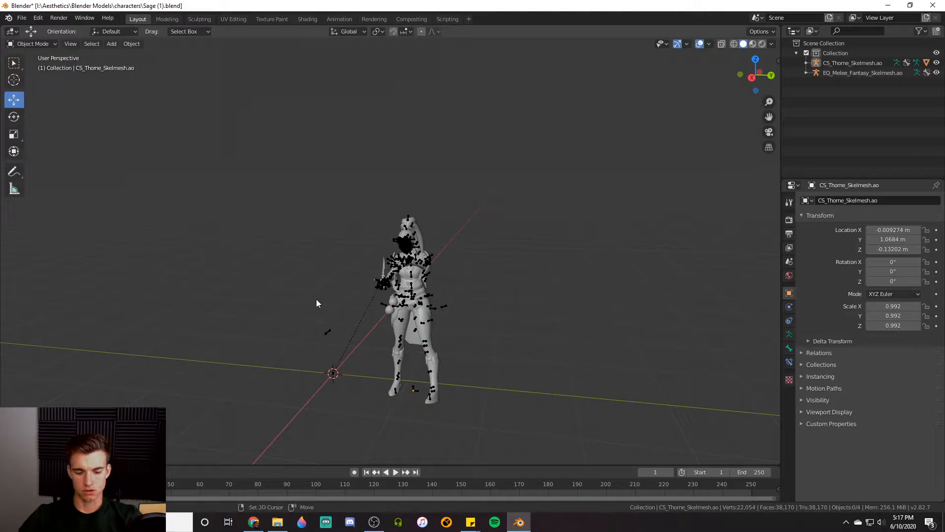
Step: Add a camera and move it freehand in front of the character to about X 3.20 m, Y 1.15 m and Z 1.89 m
key("shift+a")
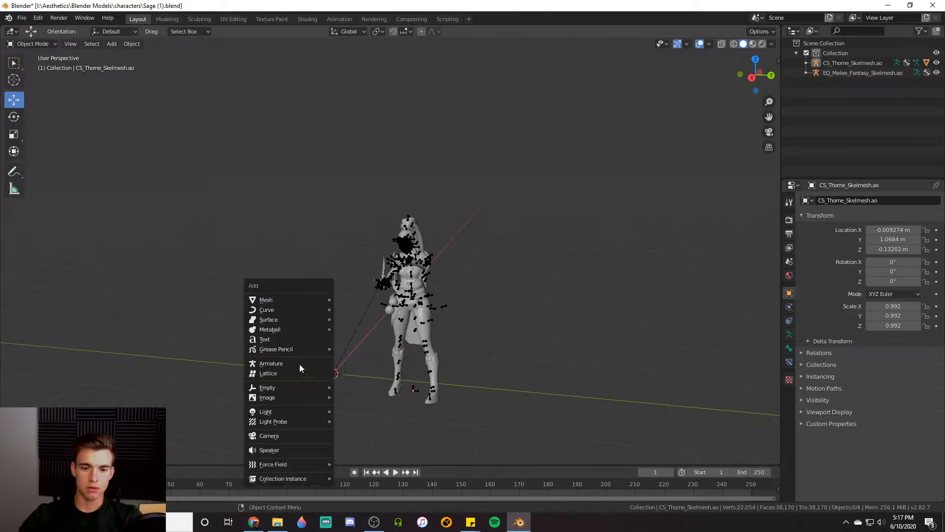
left_click(307, 433)
middle_click_drag(306, 433, 356, 334)
left_click_drag(375, 329, 378, 166)
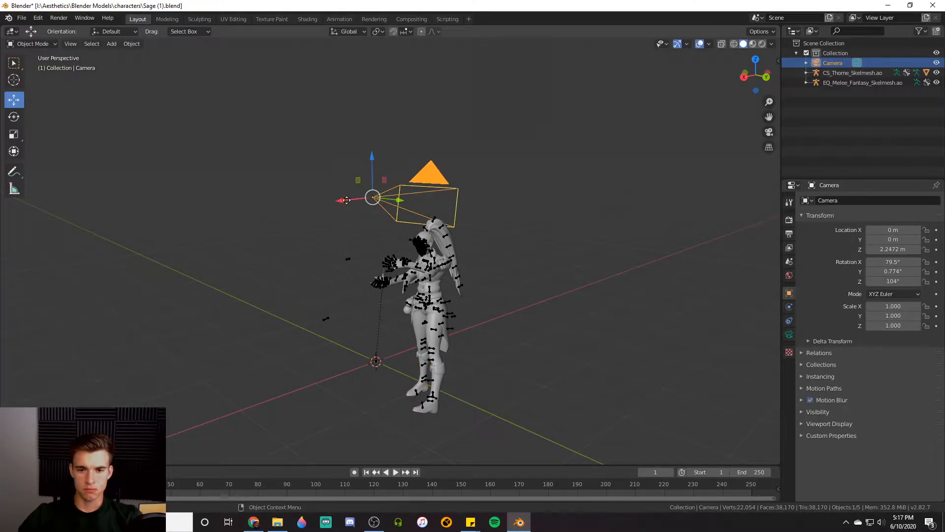
left_click_drag(351, 199, 79, 228)
scroll(264, 279, "down", 2)
middle_click_drag(210, 263, 317, 248)
left_click_drag(365, 228, 432, 269)
Step: Rotate the camera freehand to face the character, at about 85.7° on X, 0.16° on Y and 92.9° on Z
left_click(19, 118)
middle_click_drag(447, 272, 441, 273)
left_click_drag(452, 274, 456, 275)
middle_click_drag(431, 270, 423, 270)
scroll(429, 277, "up", 5)
left_click_drag(436, 284, 466, 266)
left_click_drag(430, 281, 432, 279)
middle_click_drag(431, 279, 341, 325)
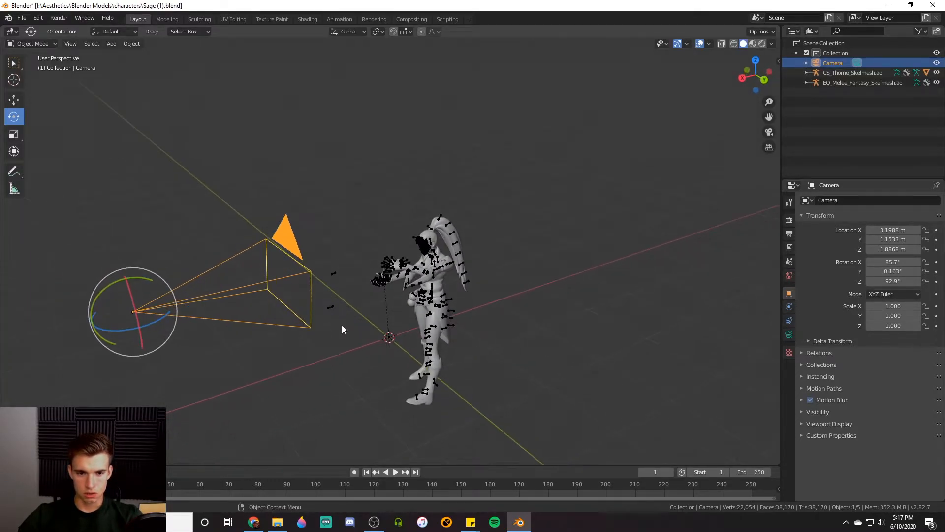
Step: Lengthen the camera's focal length freehand until its frame reaches the character's hands, and deselect the camera
left_click_drag(309, 282, 167, 323)
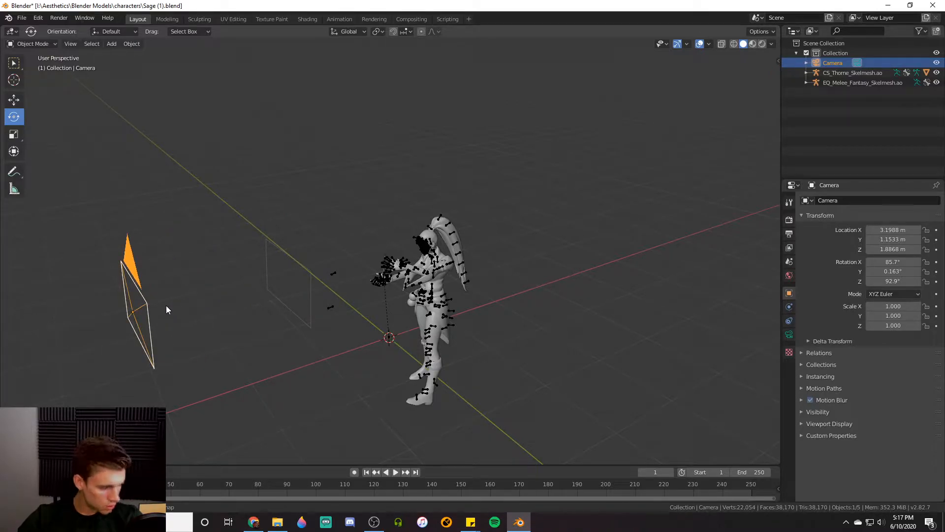
right_click(168, 323)
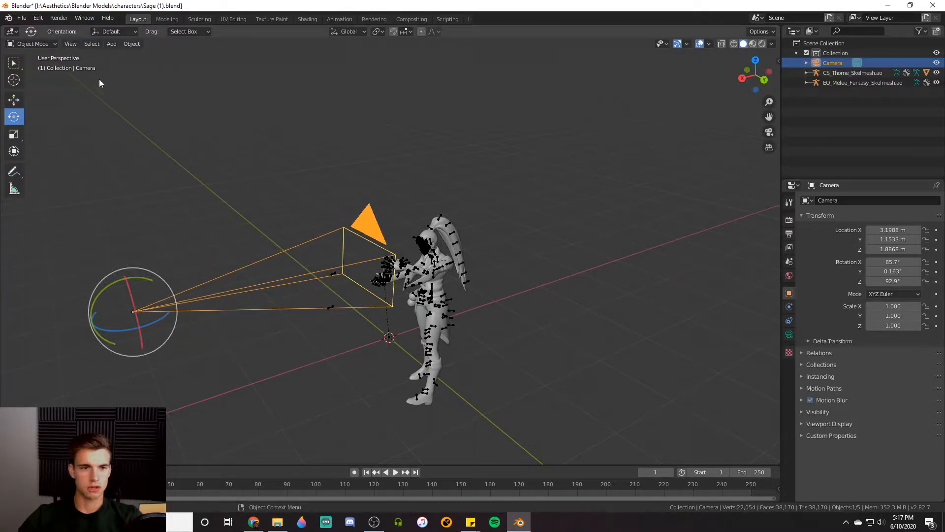
left_click(86, 80)
Step: Switch the viewport to look at the character through the camera
middle_click_drag(190, 134, 245, 142)
left_click(73, 45)
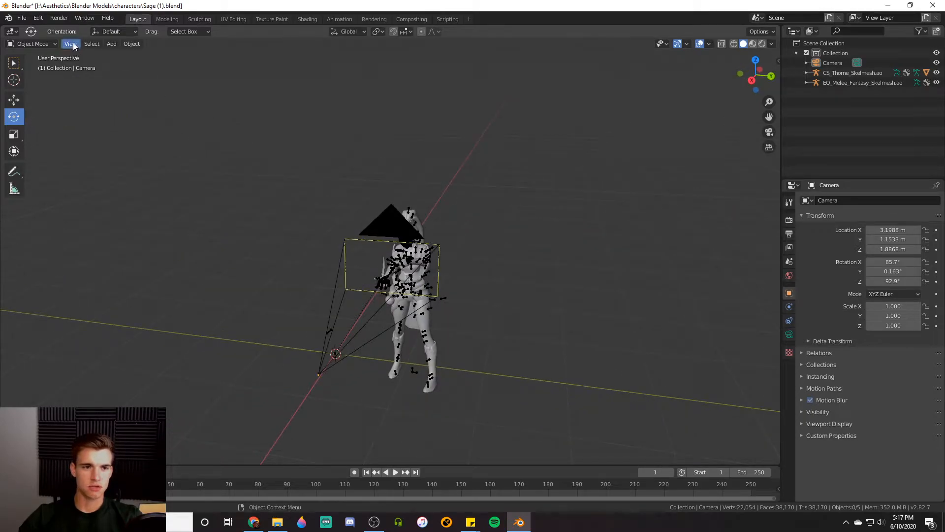
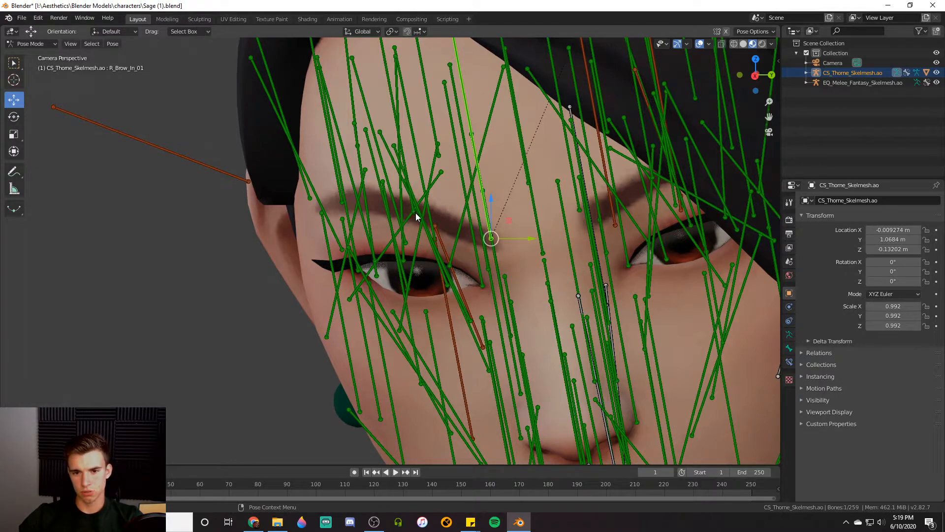
Step: Lower the R_Brow_Mid_01 bone slightly and raise the R_Brow_Mid_02 bone freehand to reshape the character's right eyebrow
left_click(411, 210)
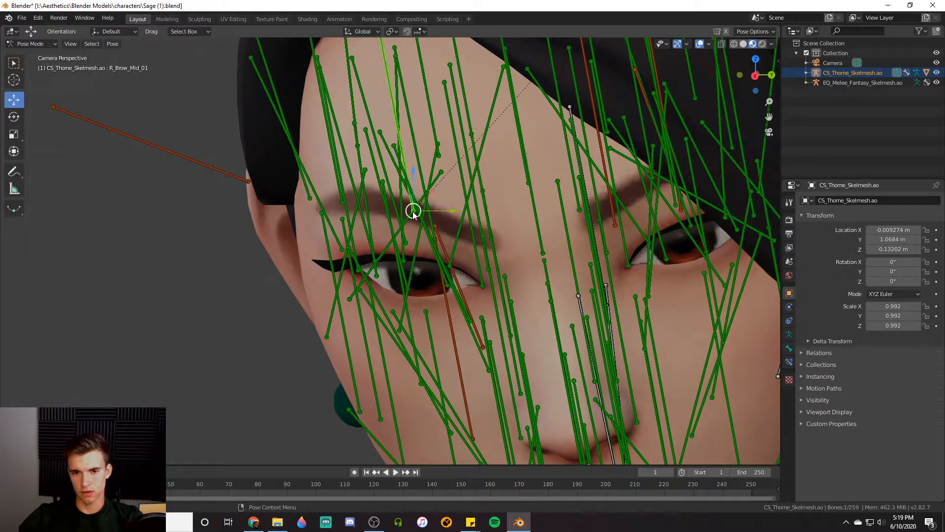
key("g")
key("z")
left_click(411, 185)
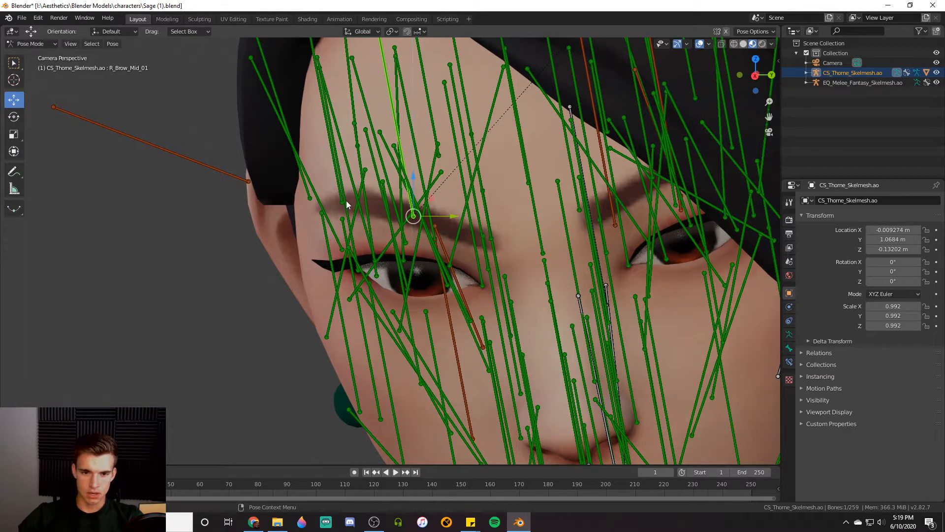
left_click(343, 203)
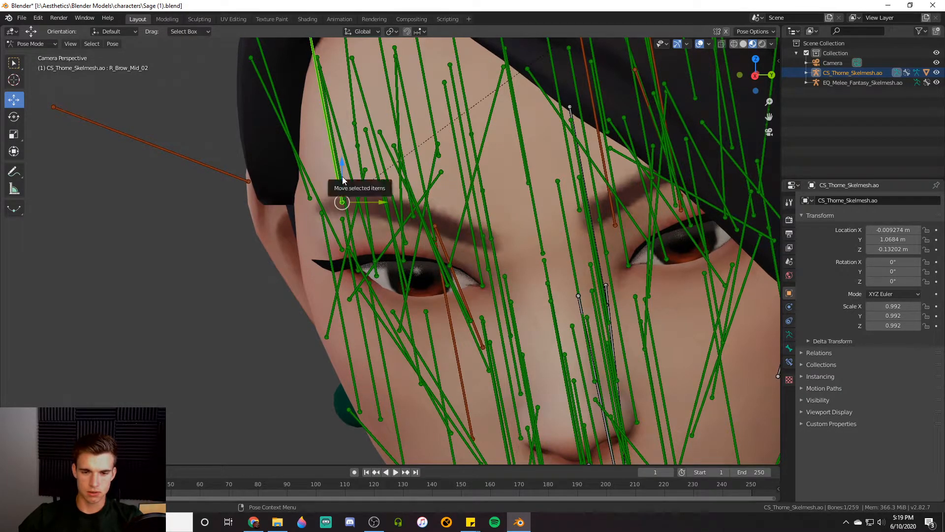
left_click_drag(343, 180, 344, 158)
middle_click_drag(343, 158, 485, 203)
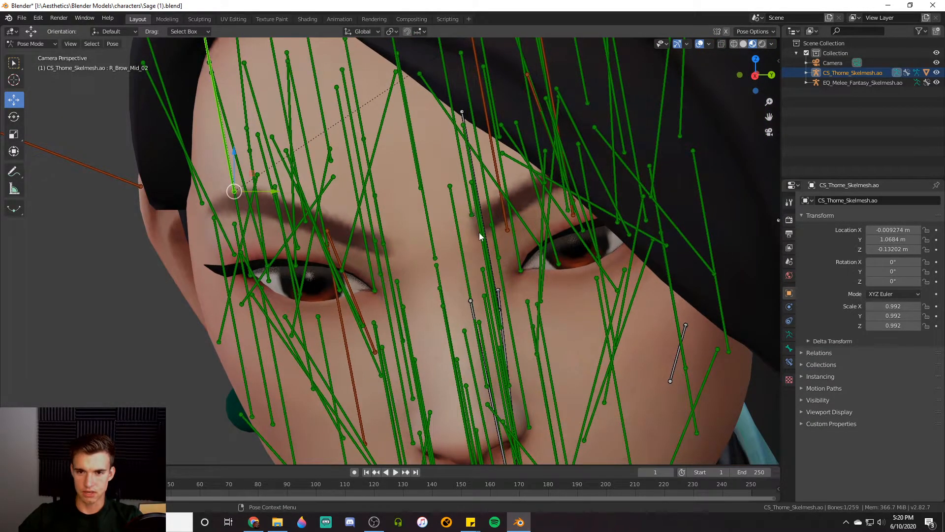
Step: Lower the left eyebrow's inner bone slightly and adjust L_Brow_Mid_01 vertically freehand to reshape that brow
left_click(473, 215)
left_click_drag(473, 195, 506, 219)
left_click(544, 185)
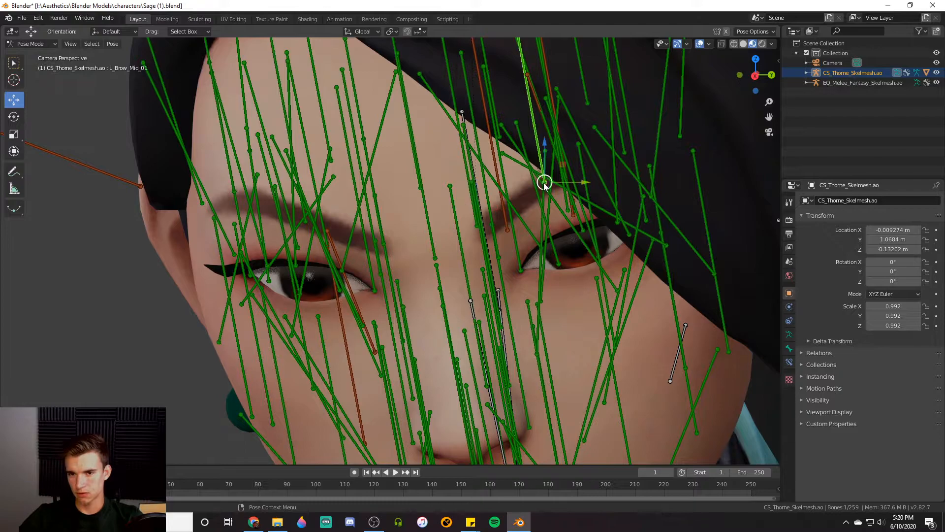
left_click_drag(548, 162, 574, 209)
middle_click_drag(524, 171, 474, 244)
left_click(507, 205)
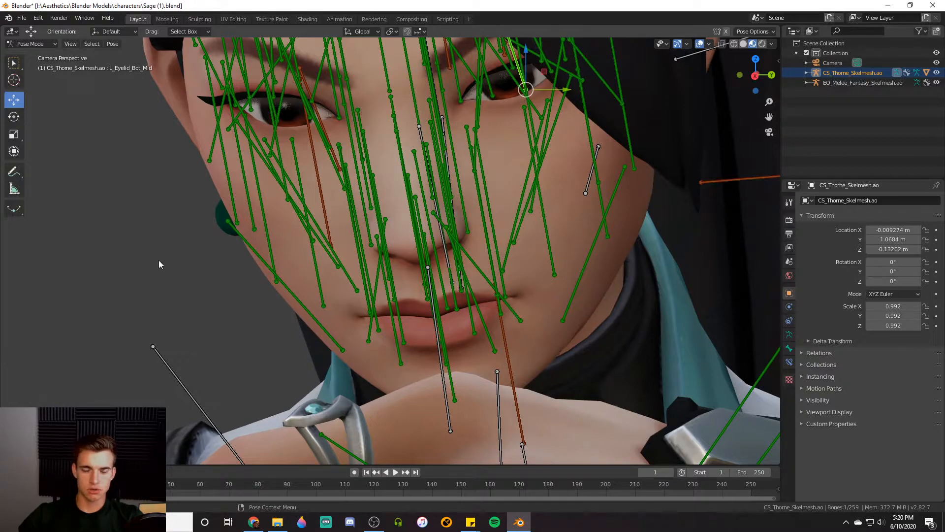
Step: Raise the L_LipCorner and L_AboveLip_Out bones freehand to pull the left side of the mouth into a smirk
scroll(489, 309, "up", 1)
middle_click_drag(492, 315, 464, 293, "shift")
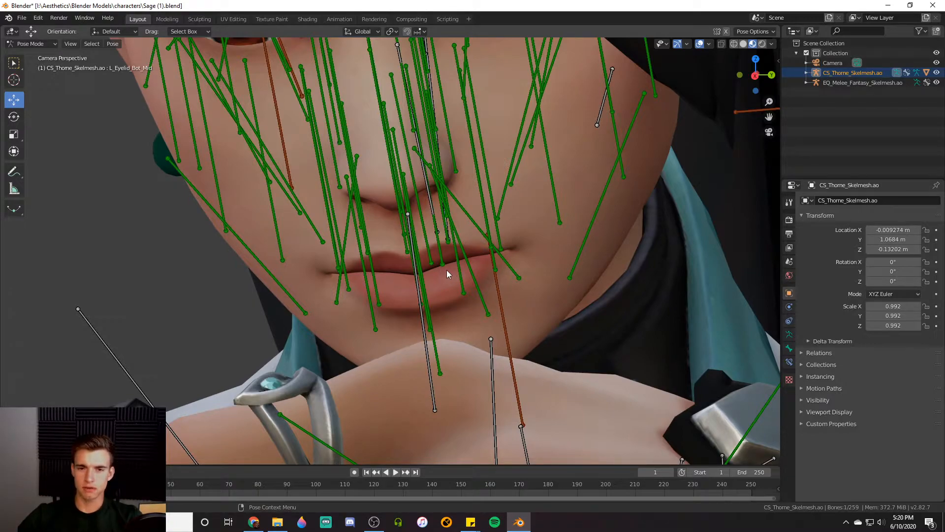
left_click(499, 235)
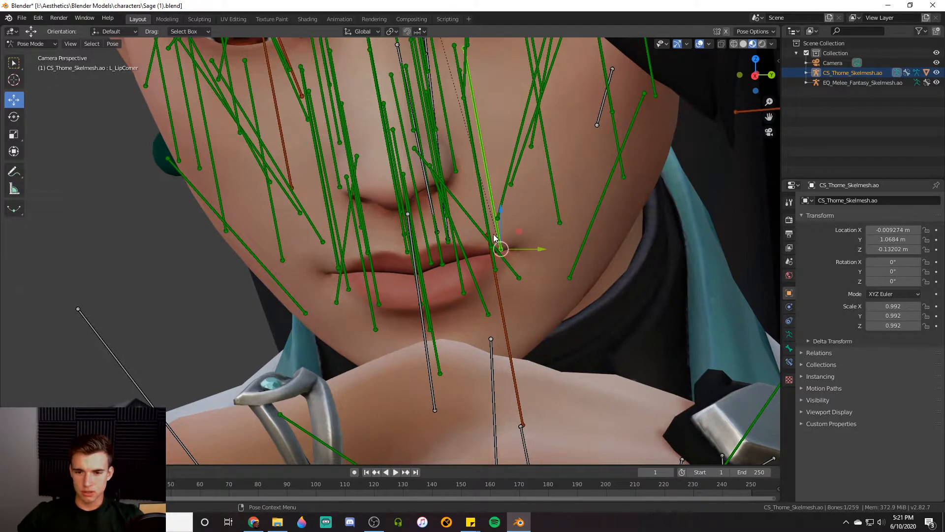
left_click_drag(500, 219, 510, 238)
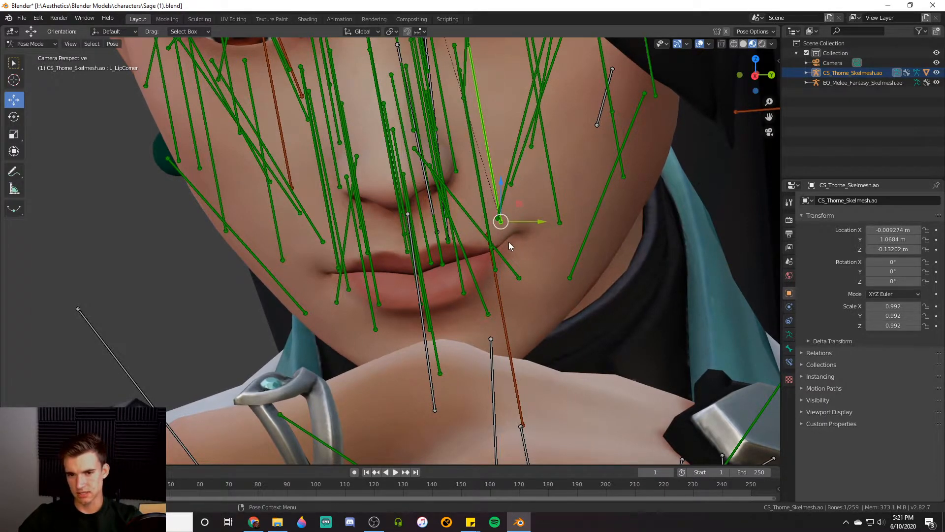
left_click(504, 192)
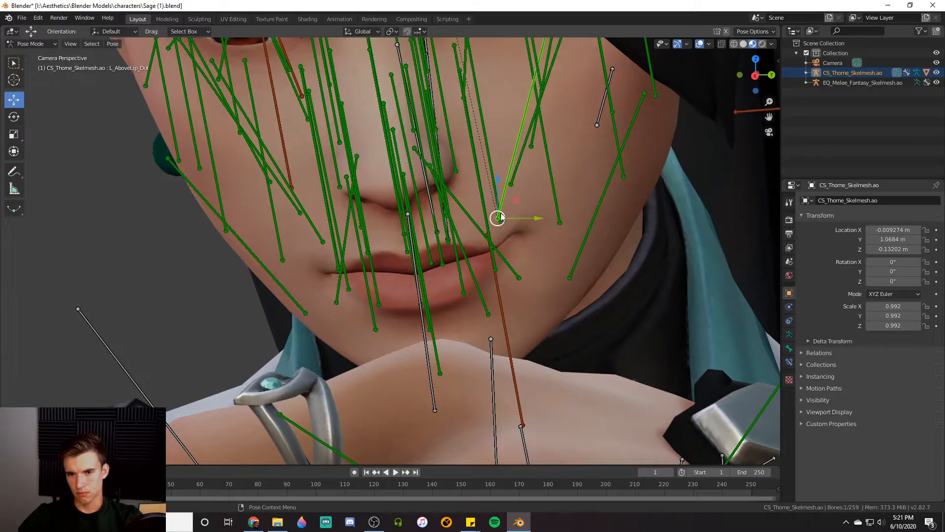
left_click_drag(499, 202, 524, 187)
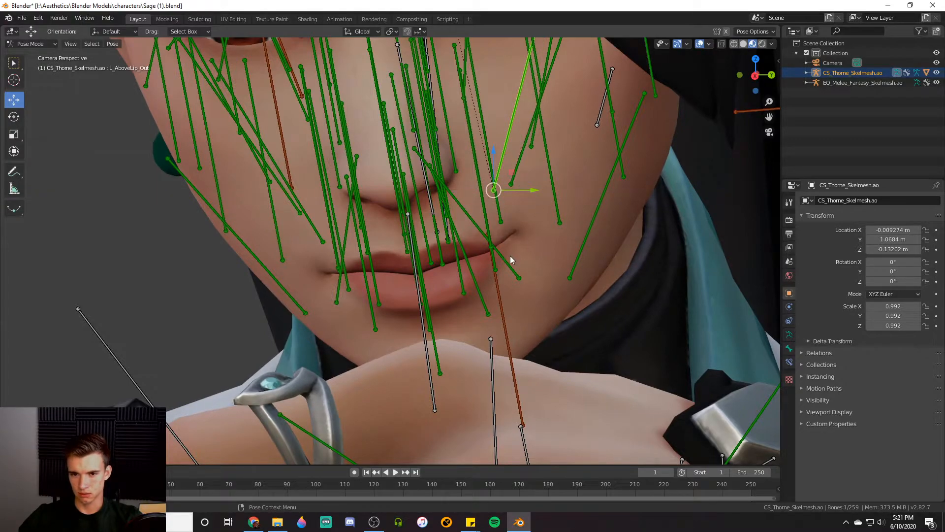
Step: Raise the R_LipCorner and R_LowerLip_Mid_02 bones slightly, and lower R_UpperLip_Mid_02 to close the gap in the lips
left_click_drag(364, 232, 372, 260)
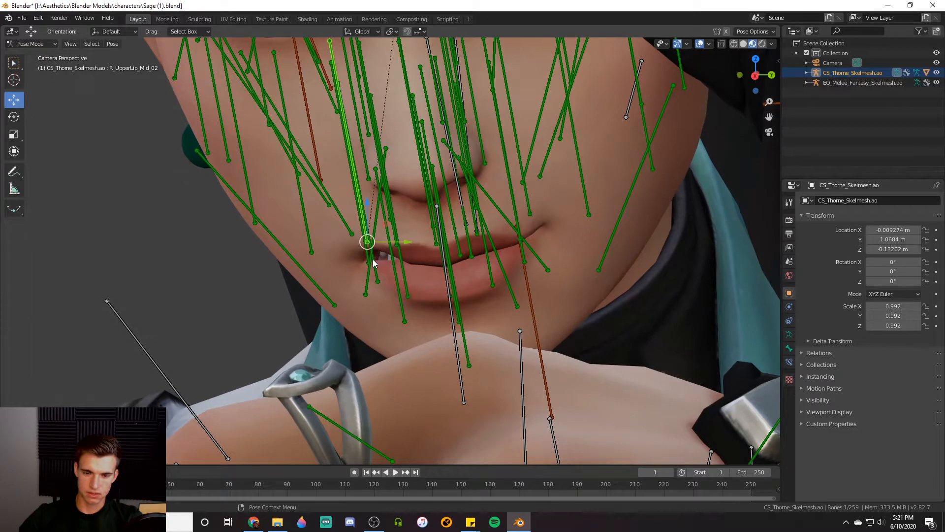
left_click(369, 264)
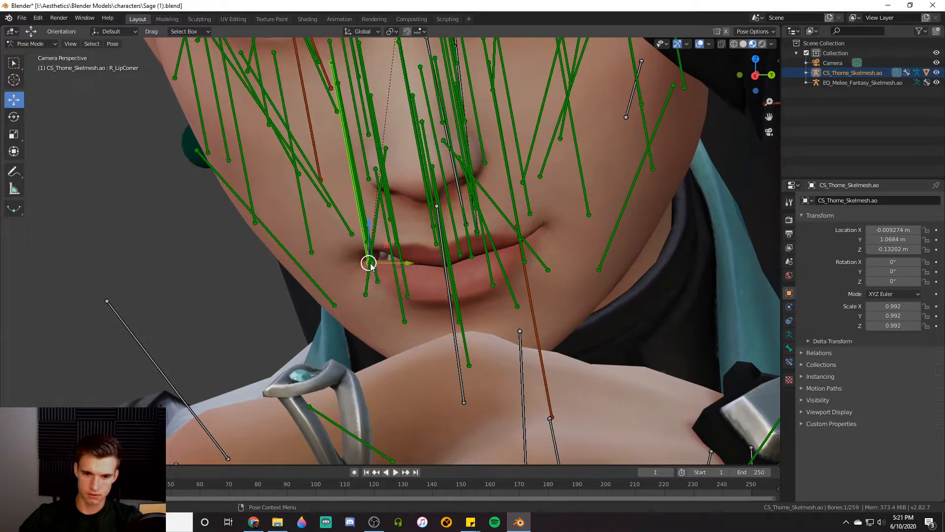
left_click_drag(368, 233, 369, 224)
left_click(377, 276)
key("g")
key("z")
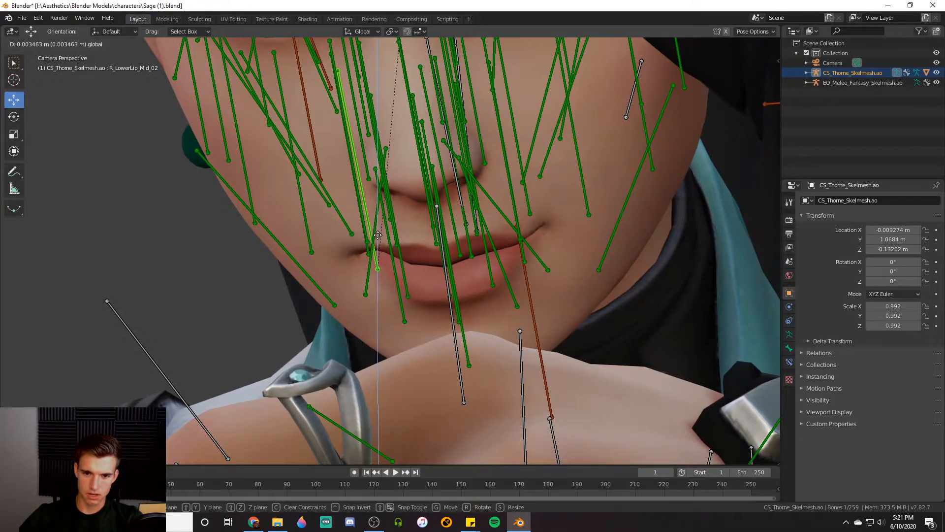
right_click(370, 241)
left_click(365, 243)
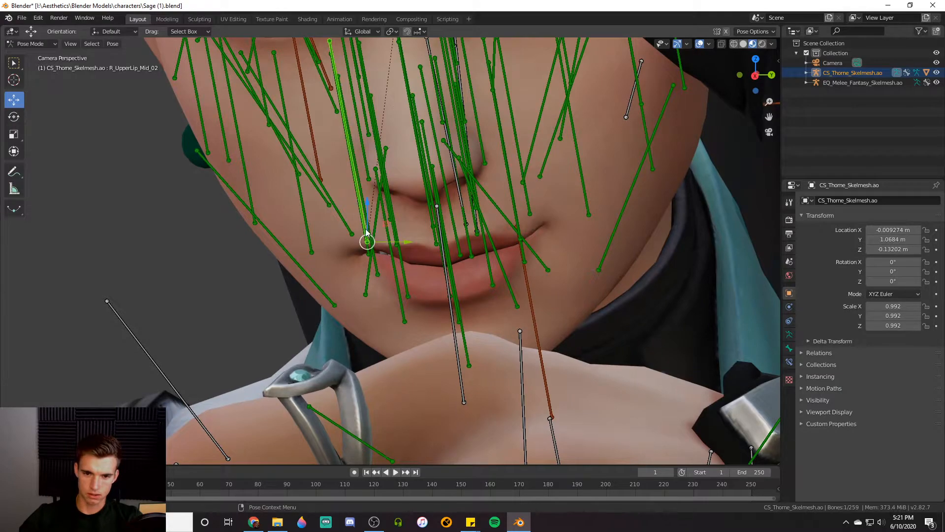
key("g")
right_click(361, 243)
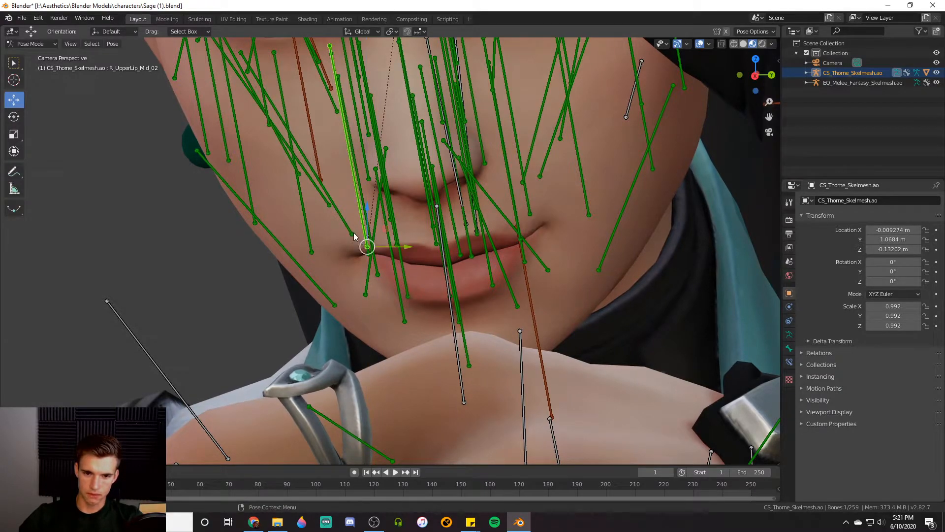
Step: Fine-tune the bones around the right cheek and mouth corner freehand, including R_UpperLip_Mid_02, and deselect all bones
left_click(347, 202)
key("g")
right_click(385, 221)
left_click_drag(387, 210, 309, 197)
left_click(312, 251)
left_click(331, 206)
left_click_drag(337, 184, 337, 185)
left_click(368, 248)
left_click_drag(367, 217, 367, 219)
left_click_drag(389, 249, 363, 256)
left_click(377, 273)
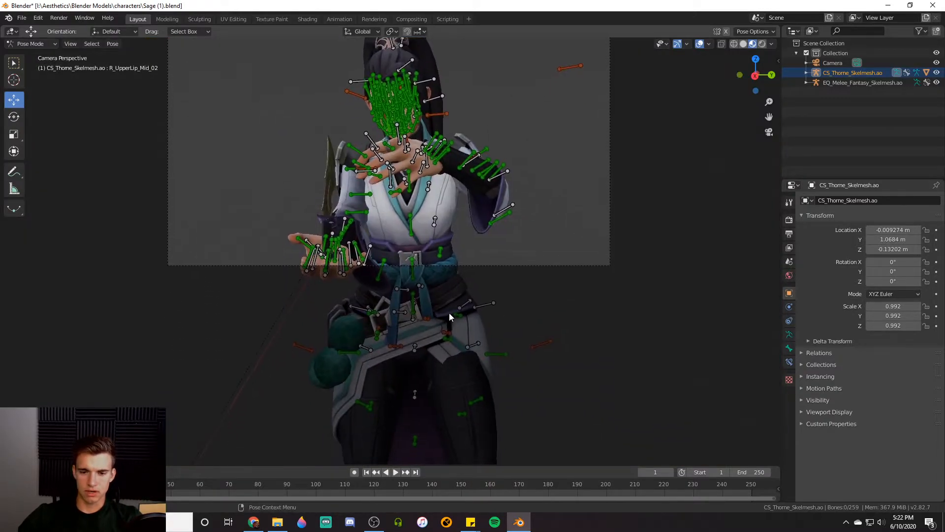
Step: Leave the camera view, switch the armature from Pose Mode to Object Mode, and clear the selection
middle_click_drag(449, 312, 435, 368)
scroll(438, 367, "up", 5)
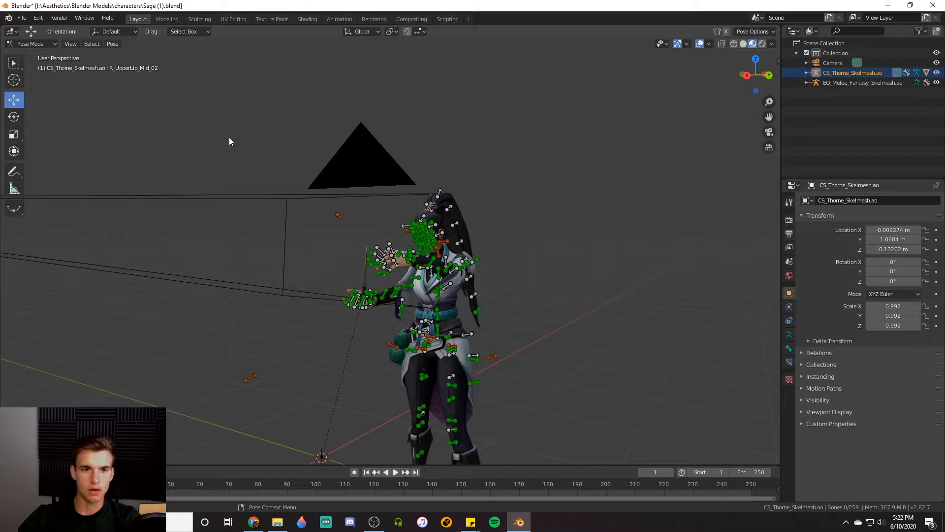
middle_click_drag(338, 306, 371, 308)
scroll(403, 302, "down", 5)
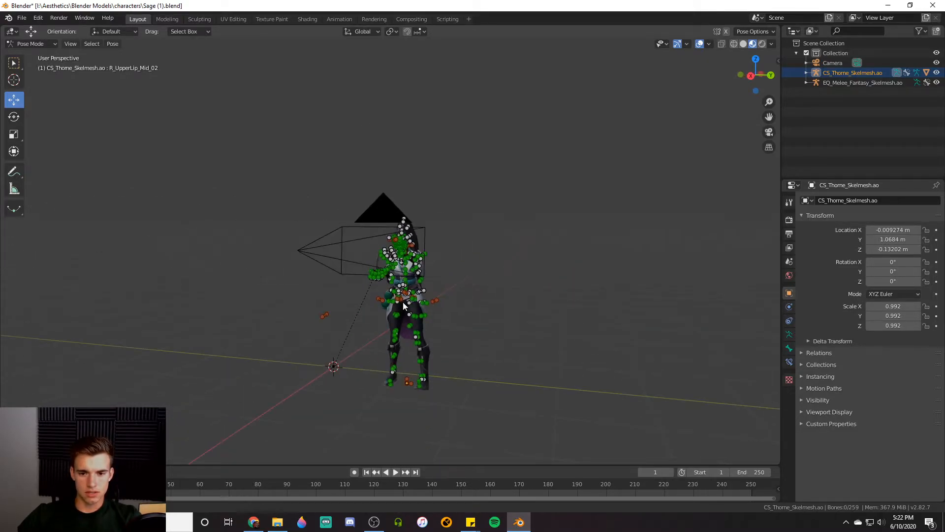
scroll(404, 302, "up", 5)
scroll(404, 306, "up", 7)
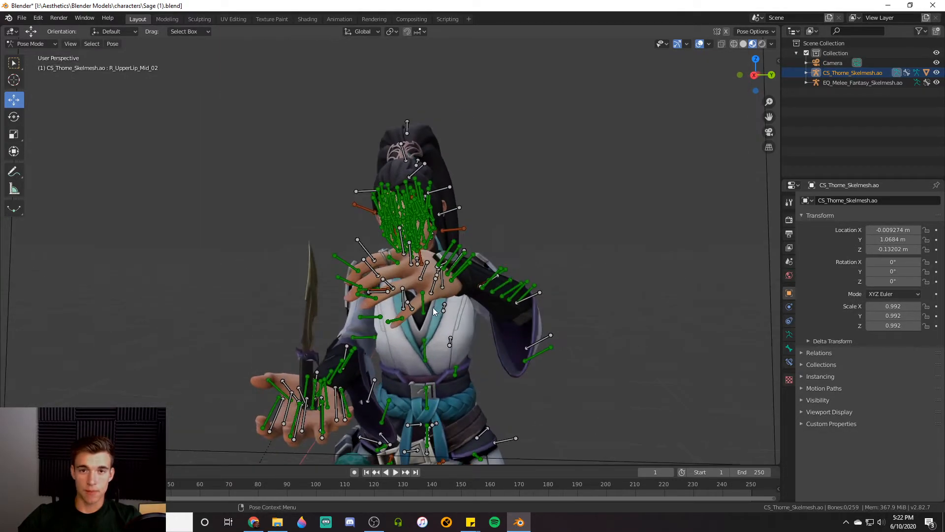
left_click(34, 43)
left_click(30, 53)
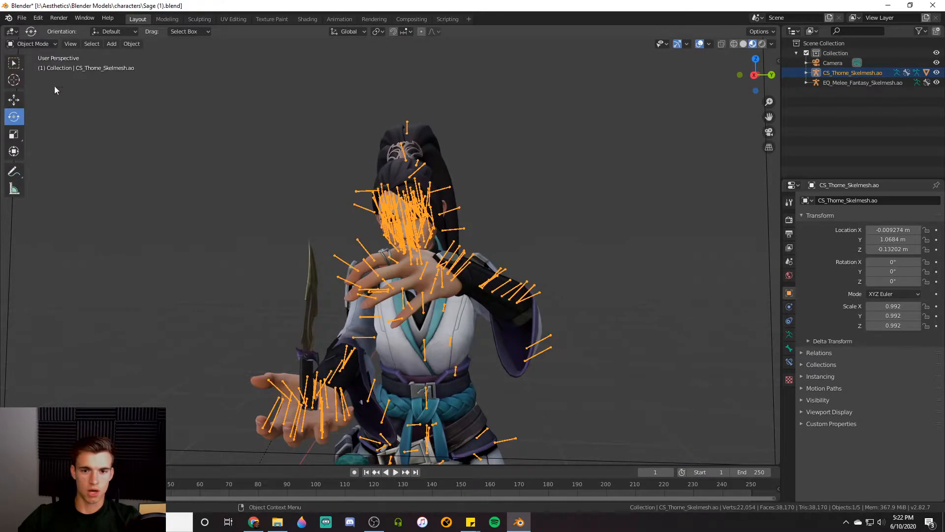
left_click(258, 212)
Step: Move the camera freehand away from the character along X to about 3.93 m, and deselect it
scroll(381, 299, "down", 5)
middle_click_drag(381, 298, 172, 268)
left_click(156, 276)
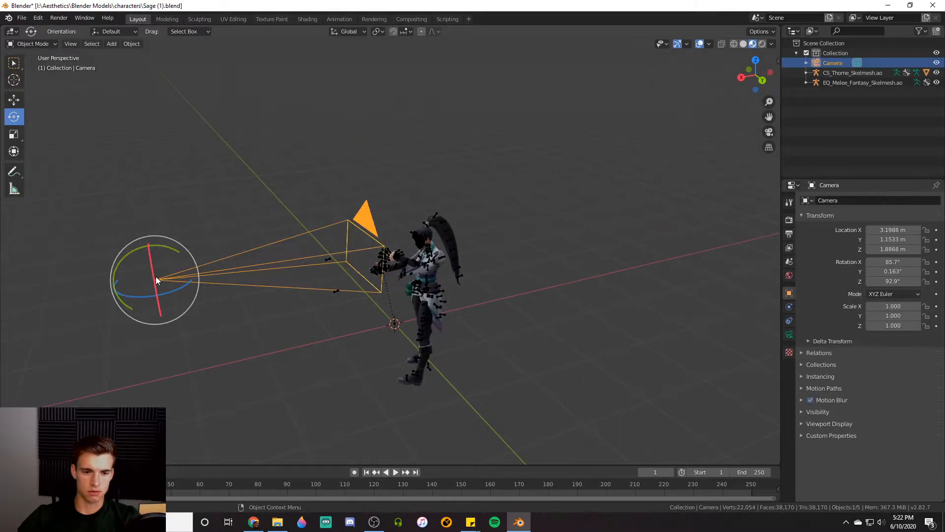
left_click(14, 100)
left_click(152, 275)
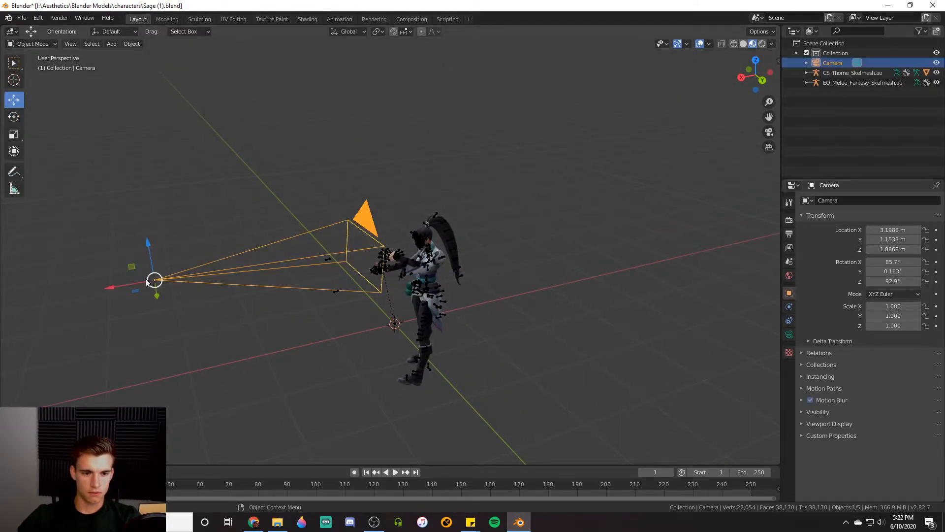
left_click_drag(154, 278, 70, 294)
key("ctrl+z")
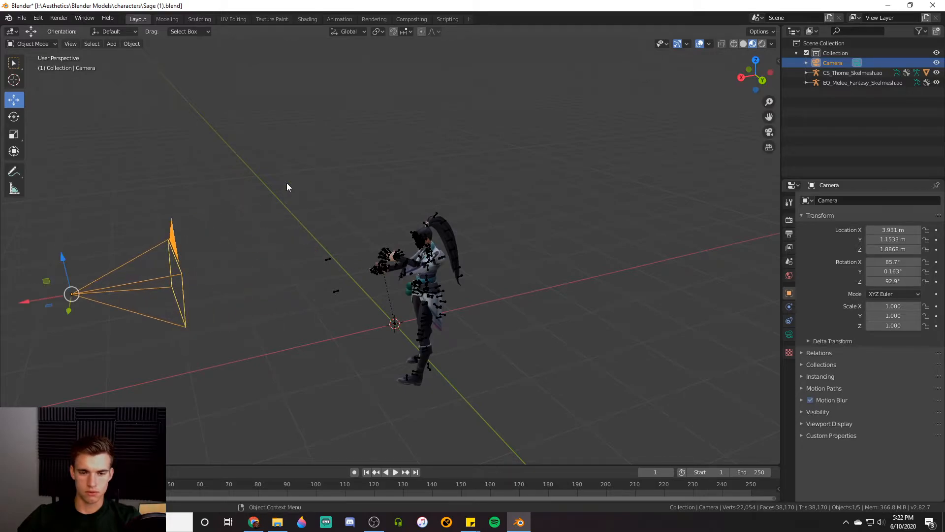
left_click(286, 183)
Step: Examine the character's hands, knife and overall pose from the front and both sides
middle_click_drag(365, 230, 490, 221)
scroll(399, 267, "up", 4)
scroll(399, 266, "up", 8)
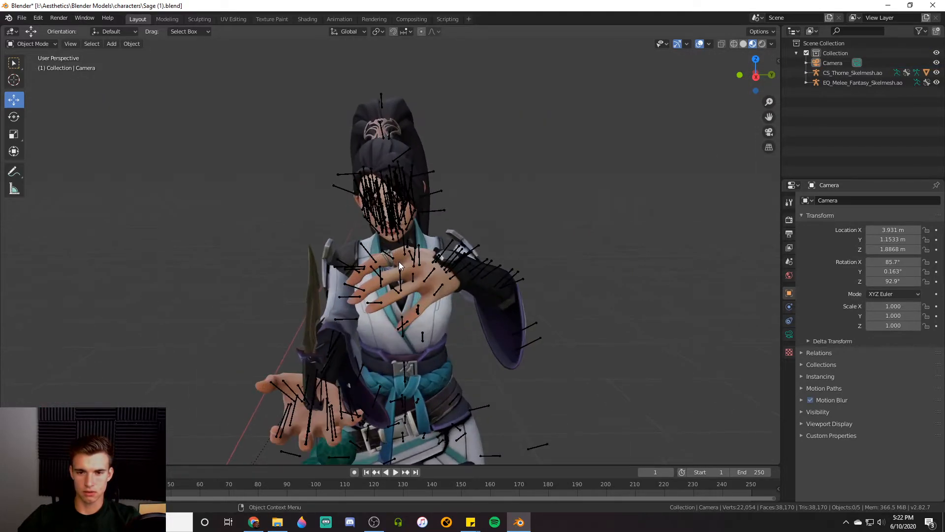
scroll(400, 246, "down", 3)
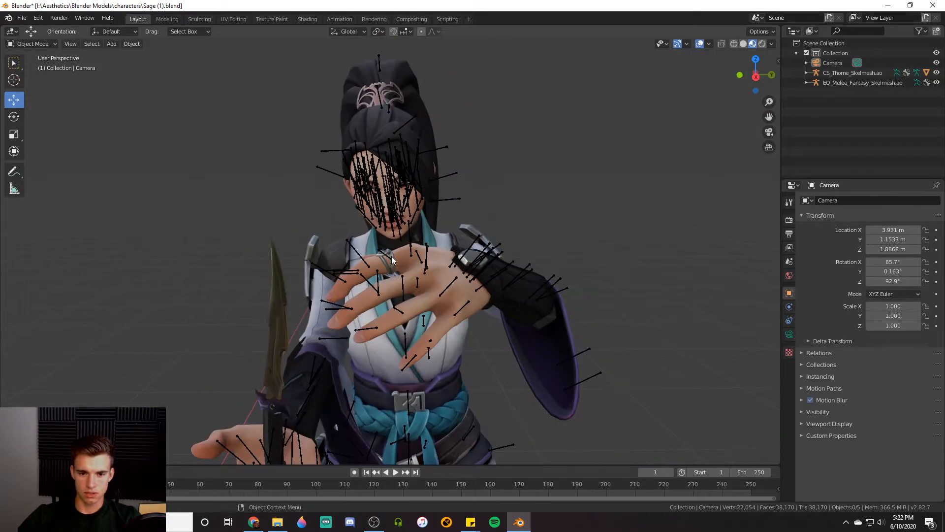
middle_click_drag(391, 256, 264, 243)
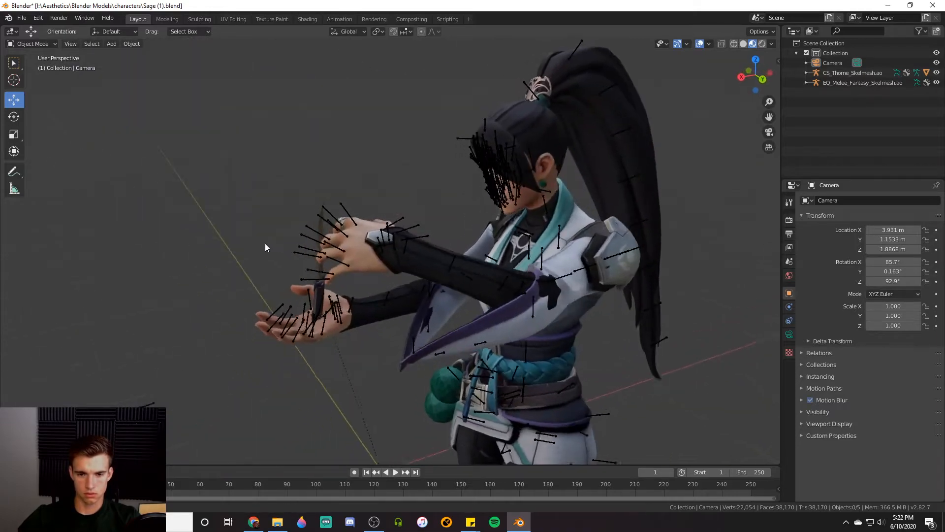
left_click(266, 245)
left_click(270, 130)
middle_click_drag(270, 130, 447, 204)
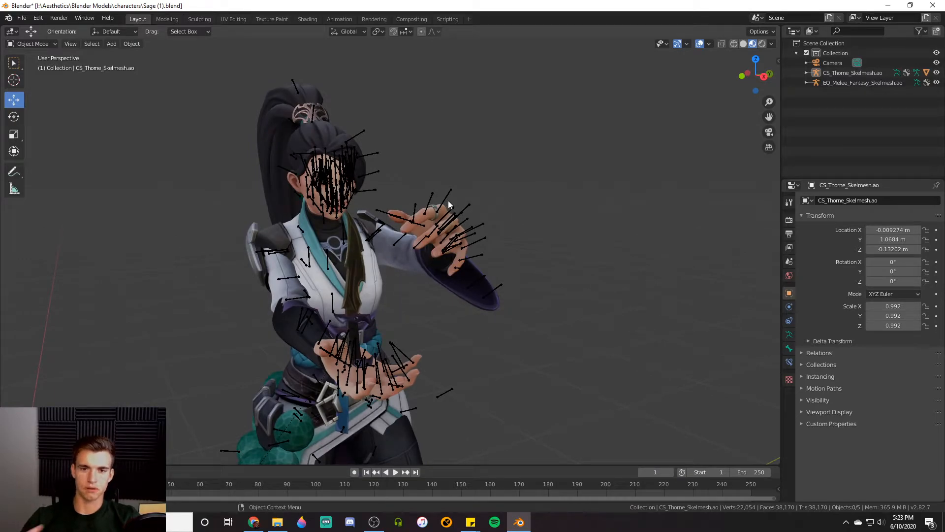
middle_click_drag(448, 200, 494, 200, "shift")
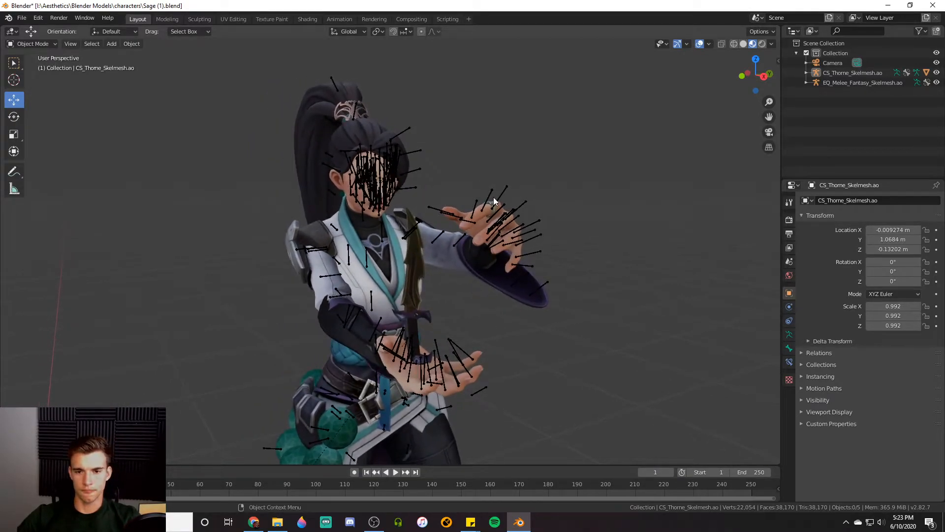
Step: Move the camera freehand to the character's other side, at about X 2.71 m, Y -0.60 m and Z 1.62 m
scroll(494, 200, "down", 5)
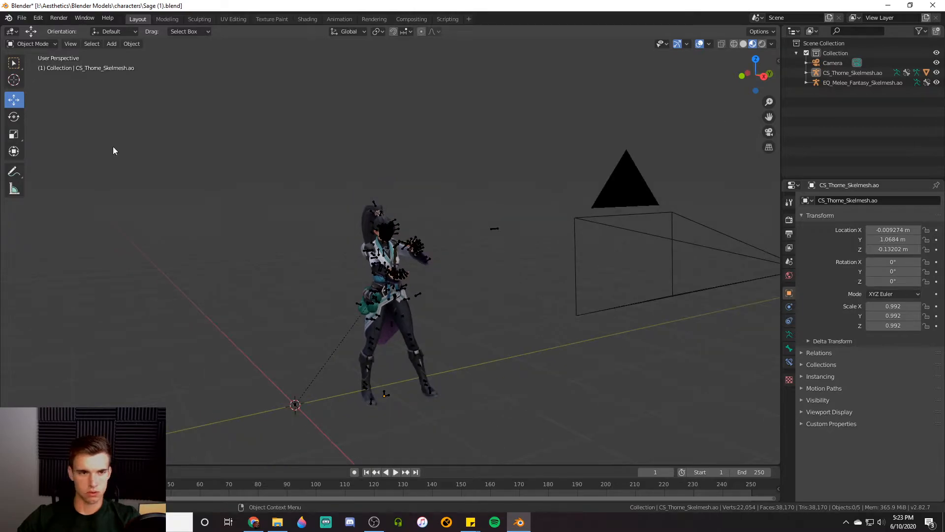
scroll(382, 220, "down", 2)
left_click(601, 260)
left_click_drag(633, 265, 416, 245)
left_click_drag(384, 209, 384, 237)
left_click_drag(410, 282, 437, 285)
Step: Rotate the camera freehand to face the character, at about 95.4° on X, 0.71° on Y and 55.2° on Z
left_click(14, 117)
left_click_drag(374, 290, 401, 290)
scroll(390, 246, "up", 4)
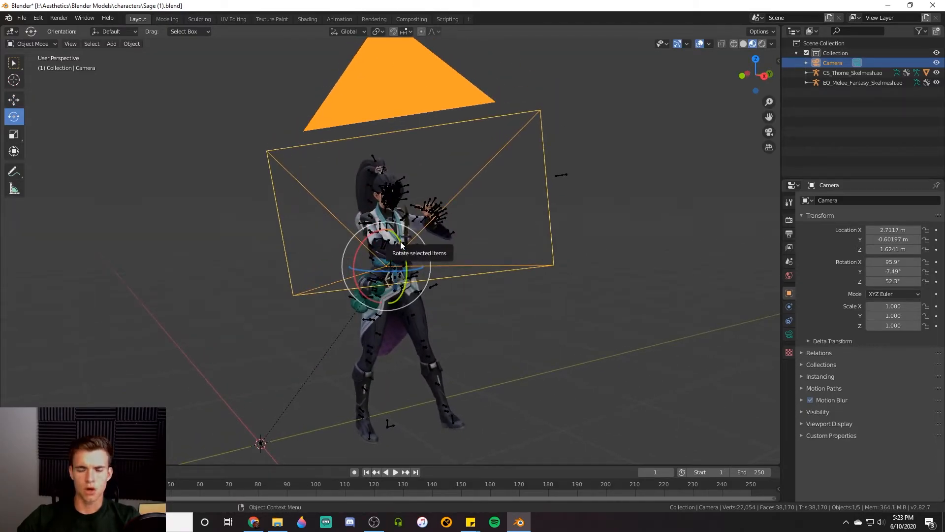
left_click_drag(405, 262, 404, 266)
left_click_drag(363, 241, 380, 229)
scroll(382, 226, "up", 4)
scroll(384, 224, "down", 6)
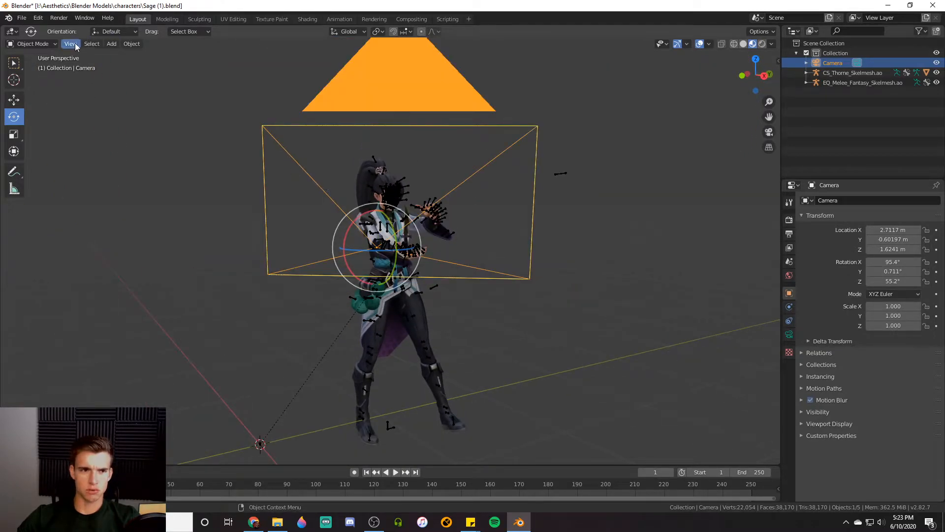
Step: View the scene through the active camera and examine how the character sits in the frame
scroll(326, 186, "down", 2)
middle_click_drag(326, 186, 326, 250)
left_click_drag(208, 286, 249, 262)
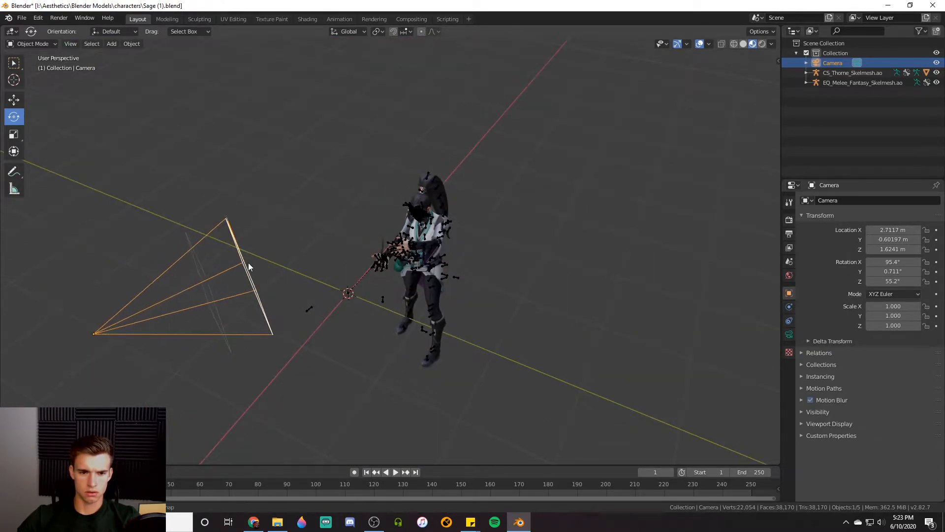
left_click(70, 43)
mouse_move(123, 143)
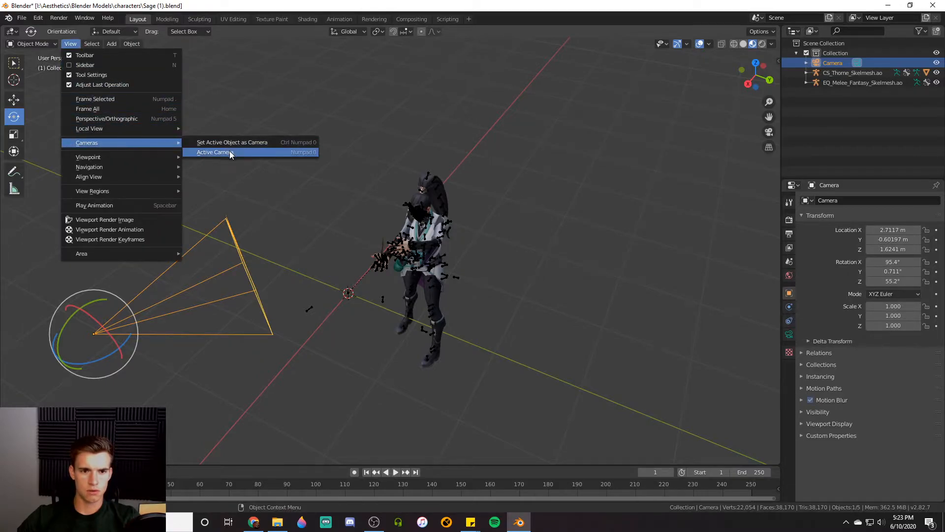
left_click(229, 150)
scroll(353, 287, "up", 2)
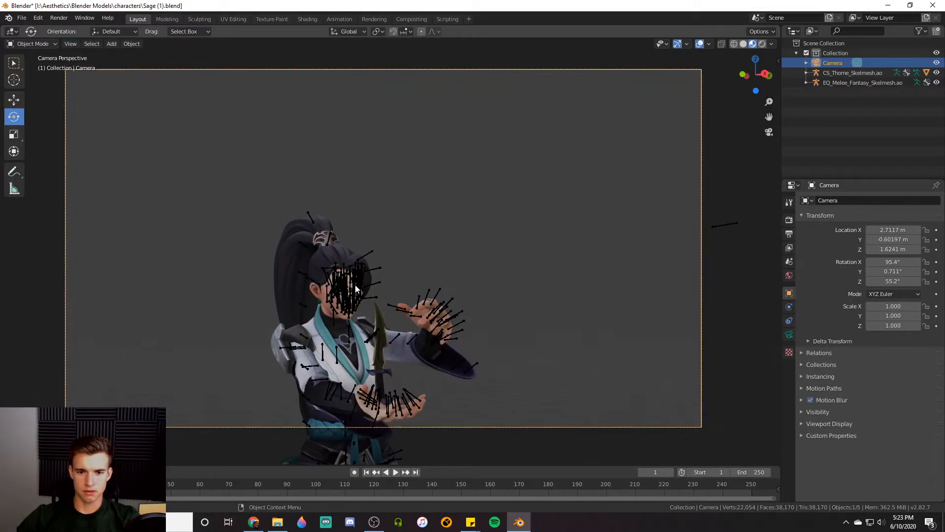
scroll(353, 285, "up", 2)
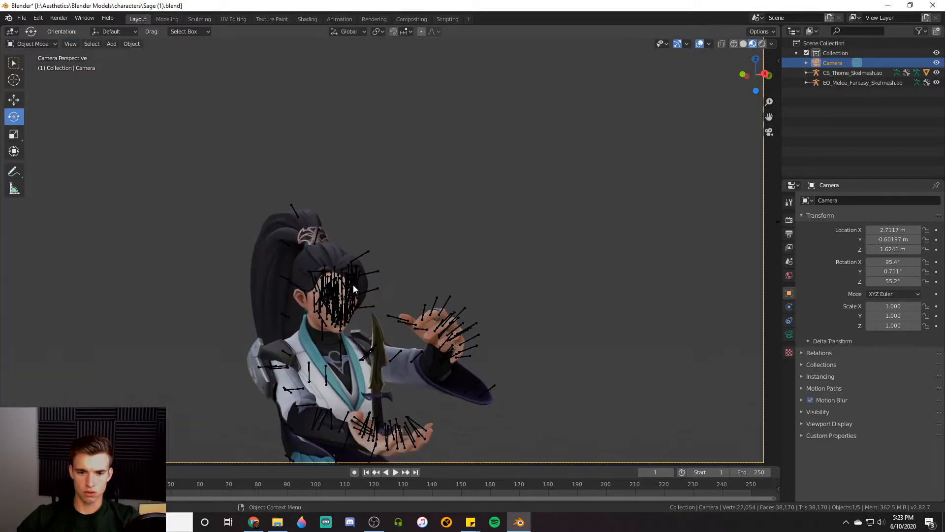
scroll(353, 288, "down", 3)
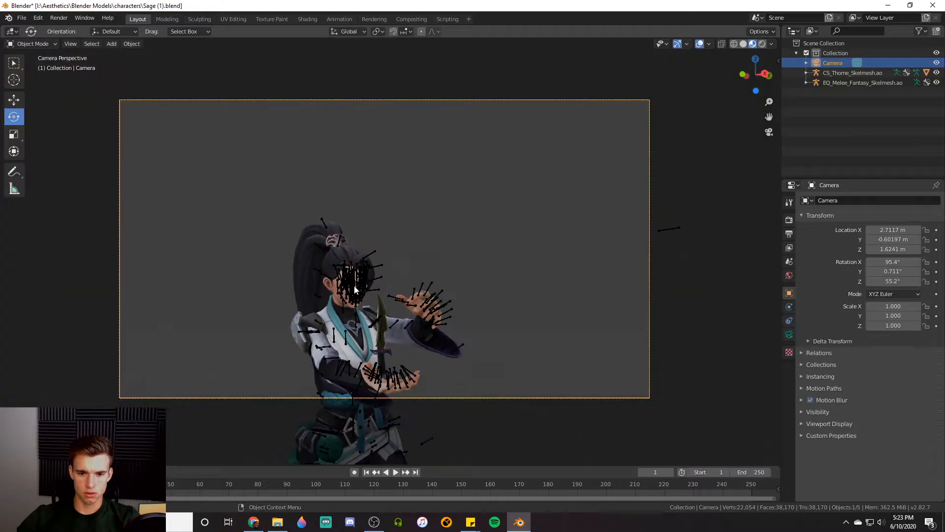
Step: Rotate the camera freehand to about 92° on X, 0.76° on Y and 56.3° on Z, and check the framing through it
scroll(365, 276, "down", 4)
left_click(70, 44)
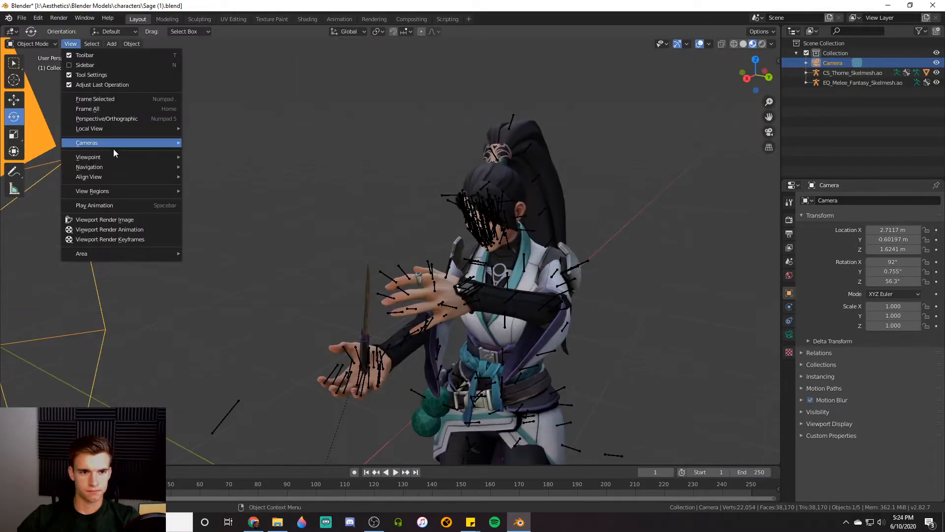
mouse_move(114, 148)
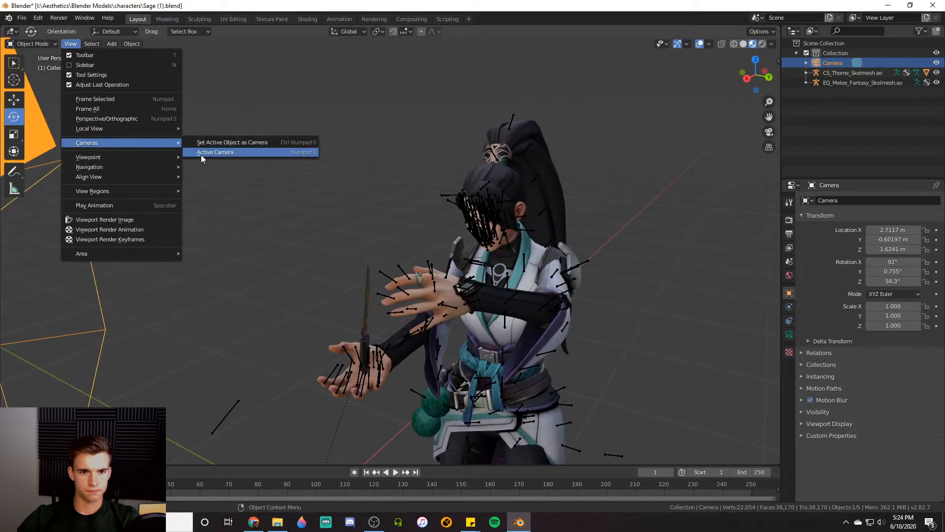
left_click(202, 154)
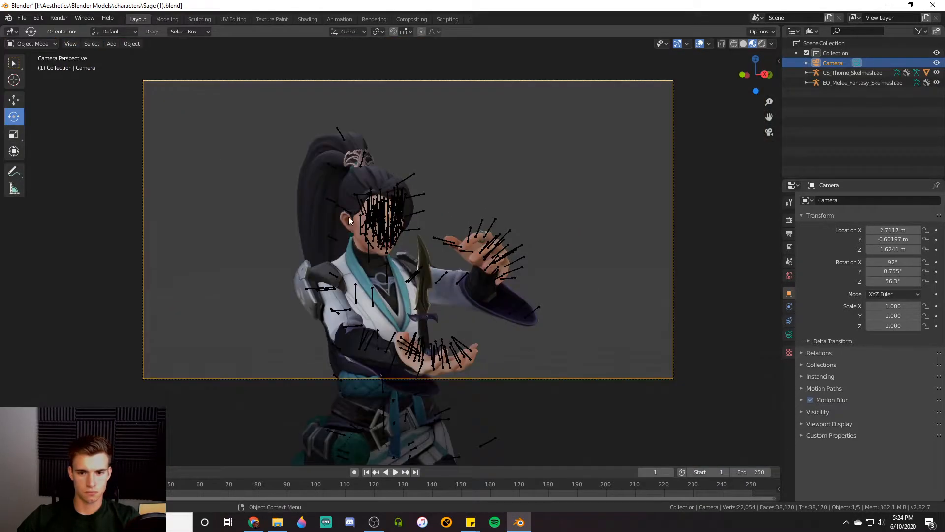
scroll(349, 218, "up", 3)
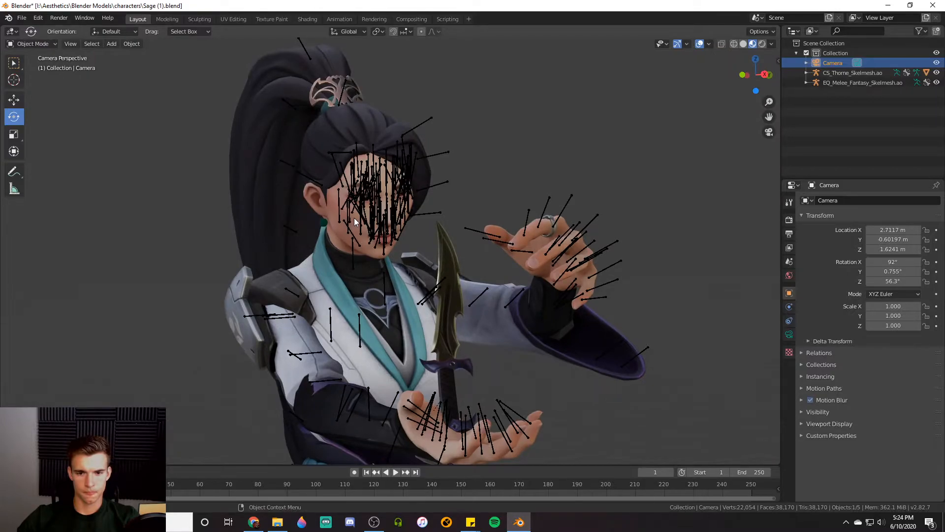
scroll(355, 221, "down", 3)
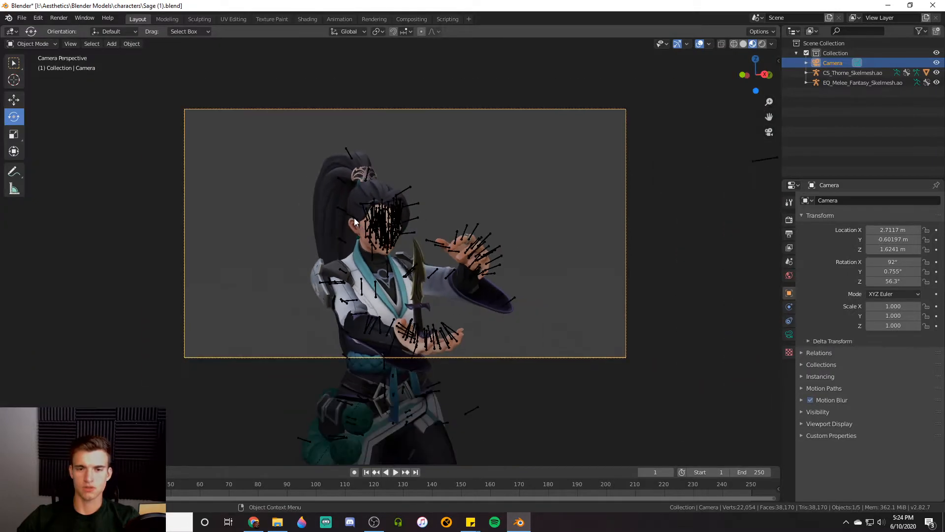
middle_click_drag(520, 216, 493, 256)
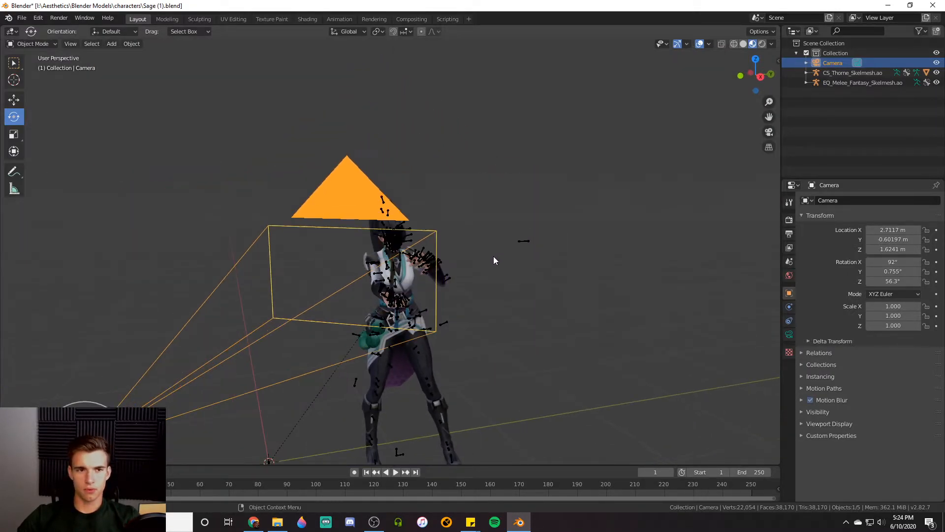
Step: Enable denoising for the view layer and set its strength to 0.75
left_click(789, 248)
scroll(843, 385, "down", 4)
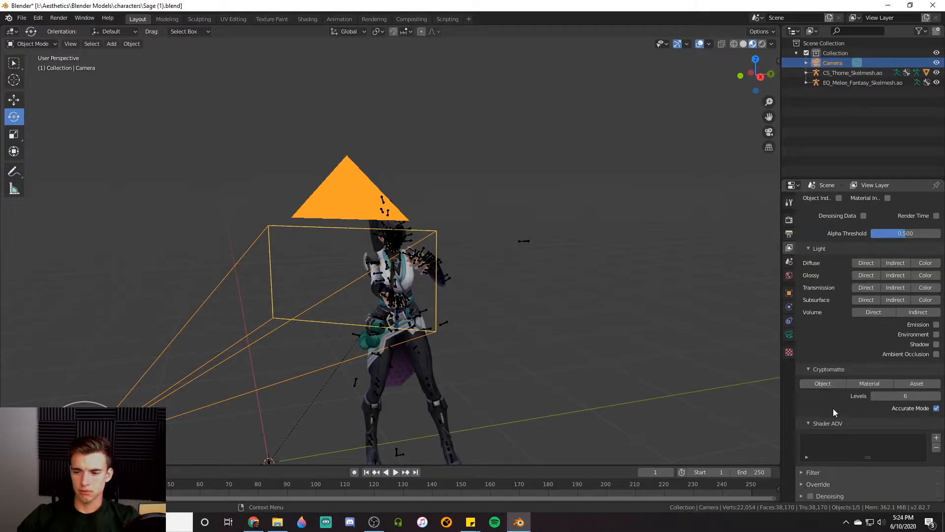
left_click(808, 495)
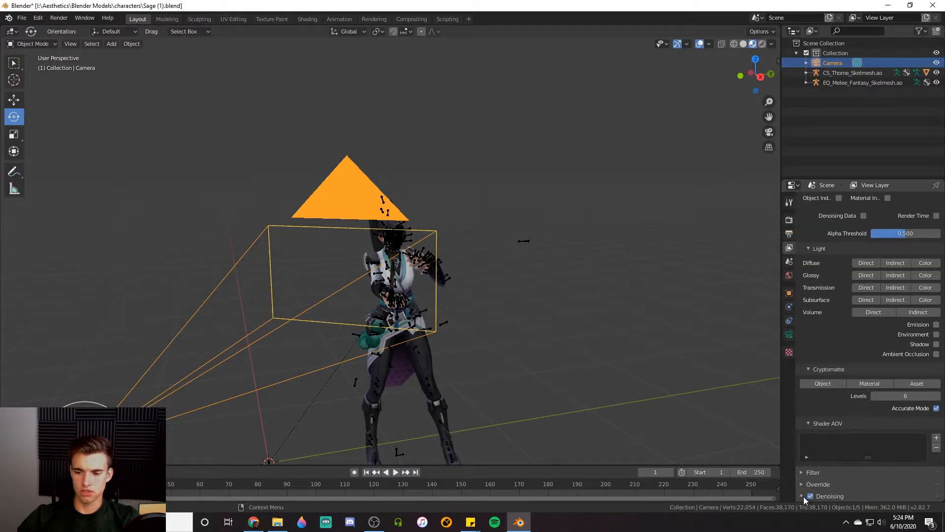
left_click(802, 497)
scroll(828, 469, "down", 5)
double_click(896, 420)
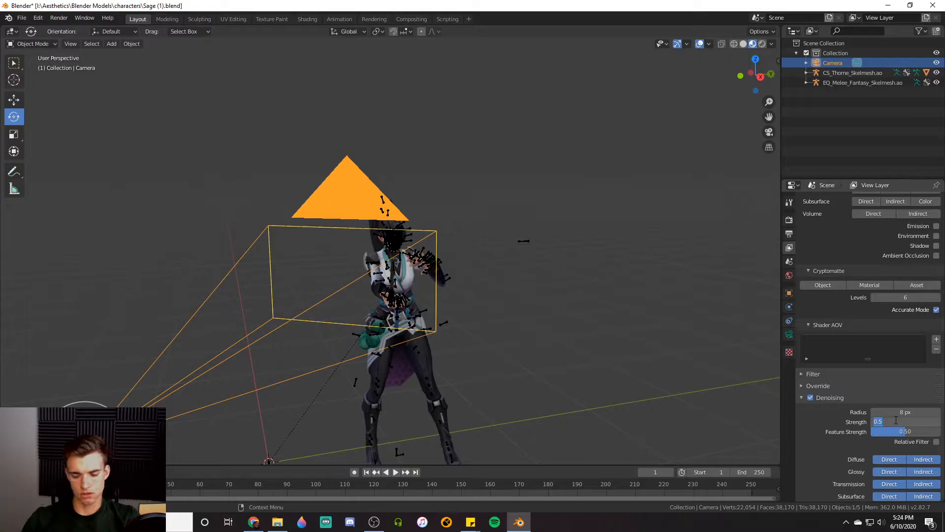
type(".75")
key("Return")
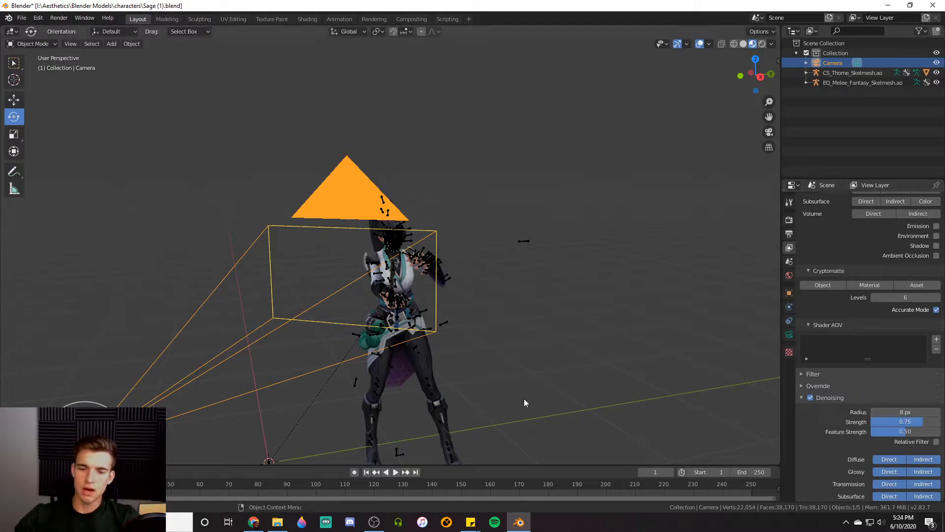
scroll(526, 394, "down", 5)
Step: Deselect the camera and render the scene as a still image
left_click(518, 391)
left_click(59, 18)
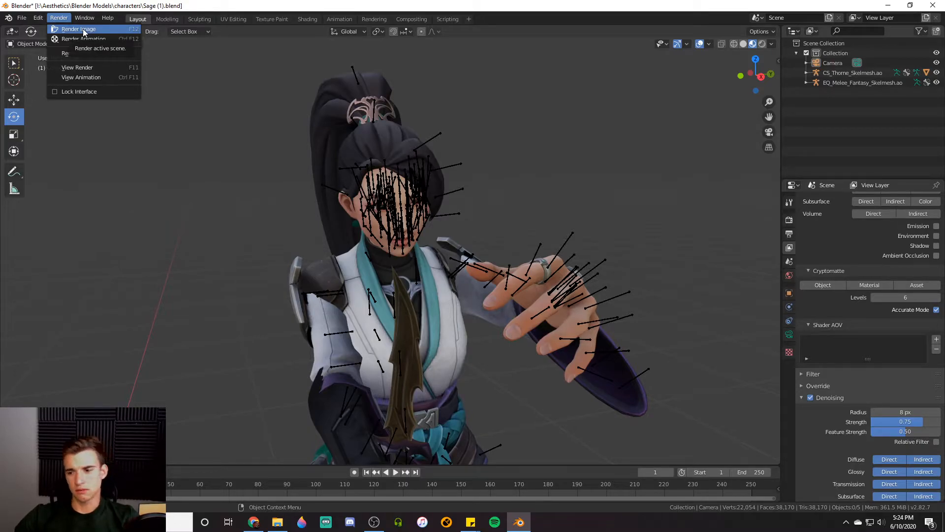
left_click(83, 29)
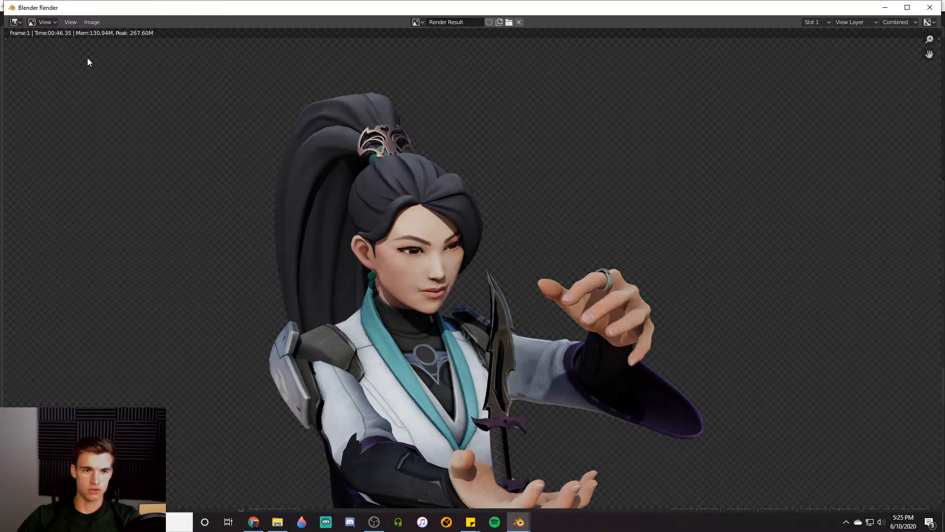
Step: Save the rendered image as ex.png in the Aesthetics\tut folder, in PNG format with RGBA color
left_click(91, 22)
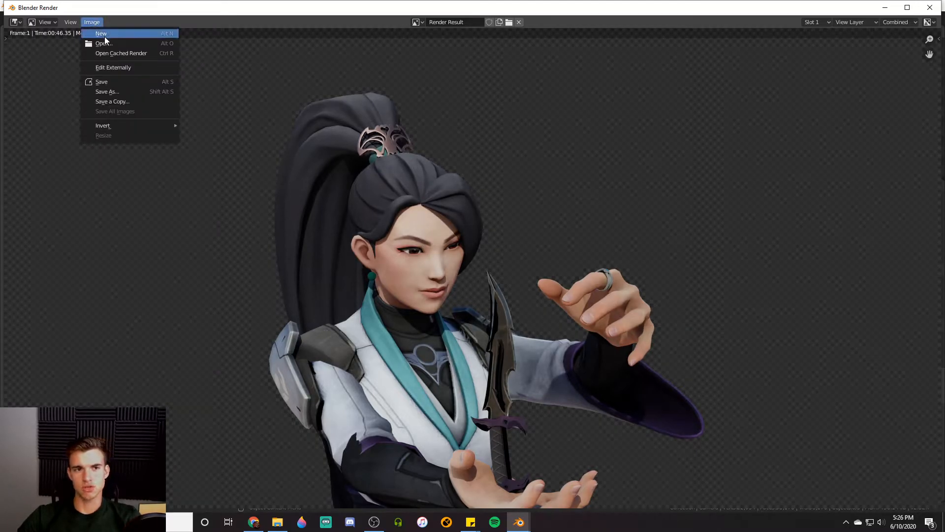
left_click(140, 91)
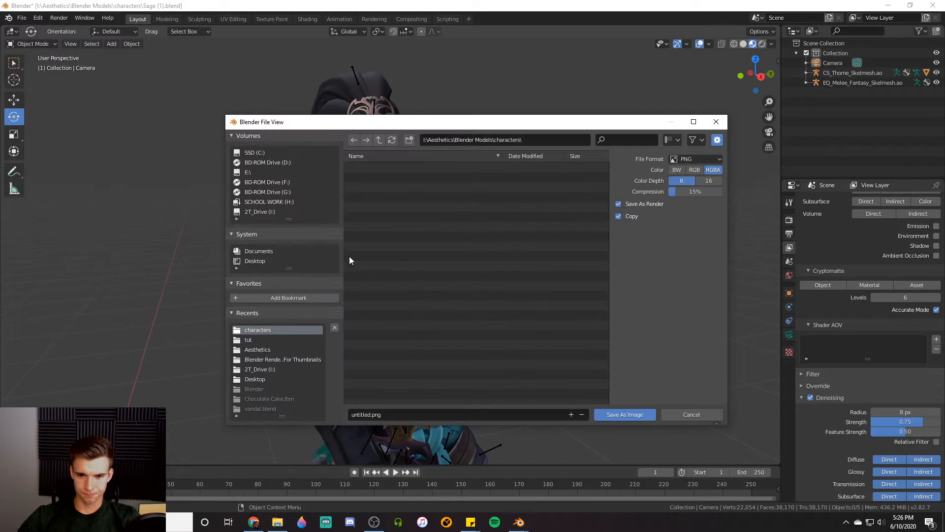
left_click(382, 140)
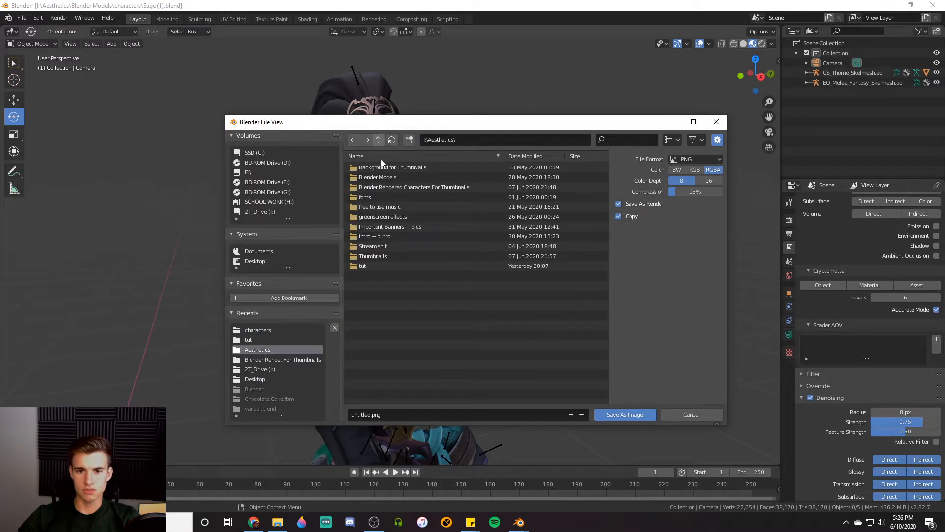
left_click(386, 265)
left_click(512, 414)
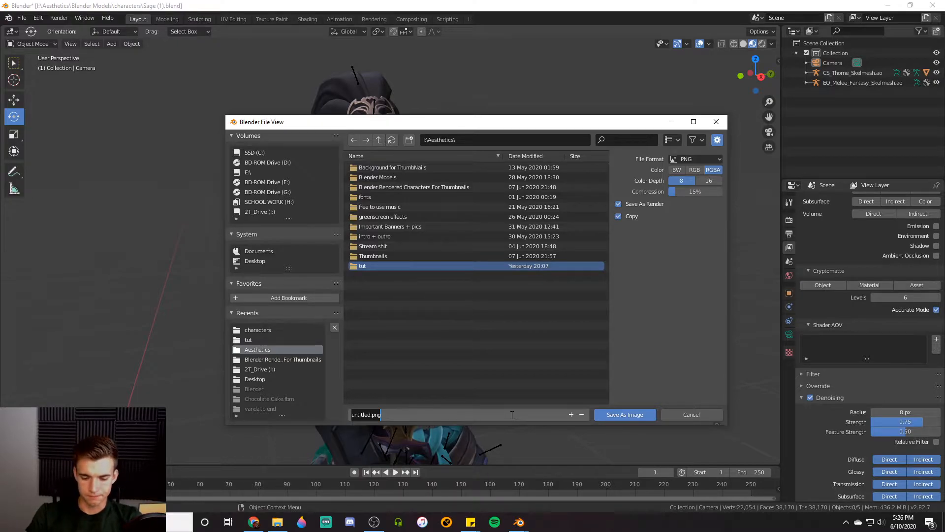
type("ex")
key("Return")
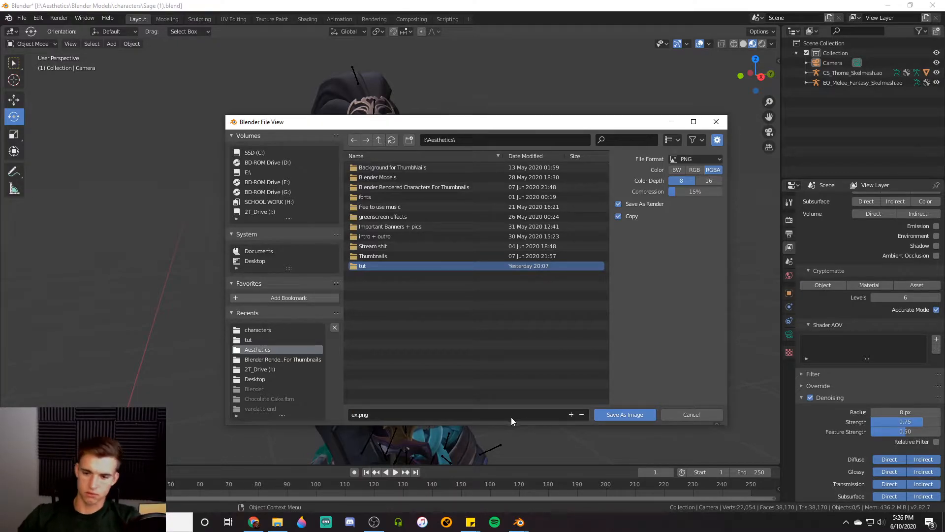
left_click(623, 415)
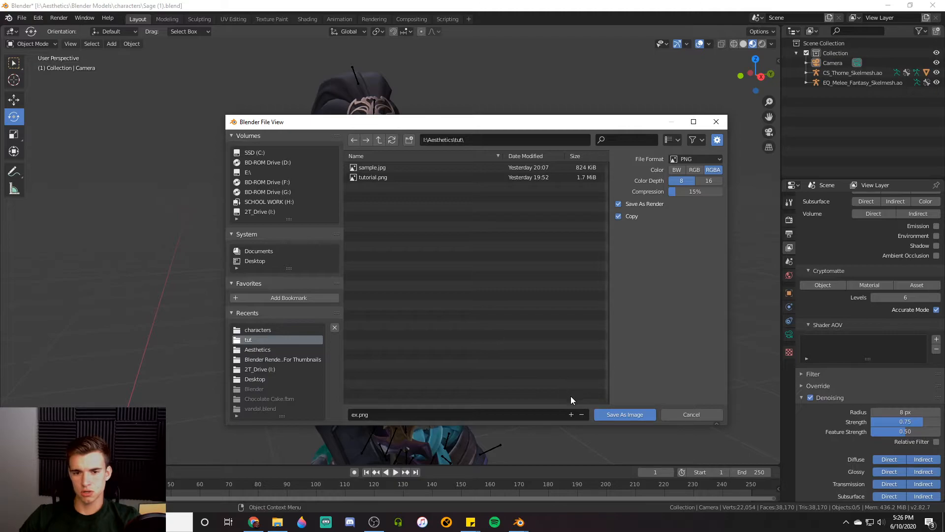
left_click(635, 414)
Step: Open the saved ex image from the tut folder to check it, then close the viewer and move the folder window aside
left_click(277, 522)
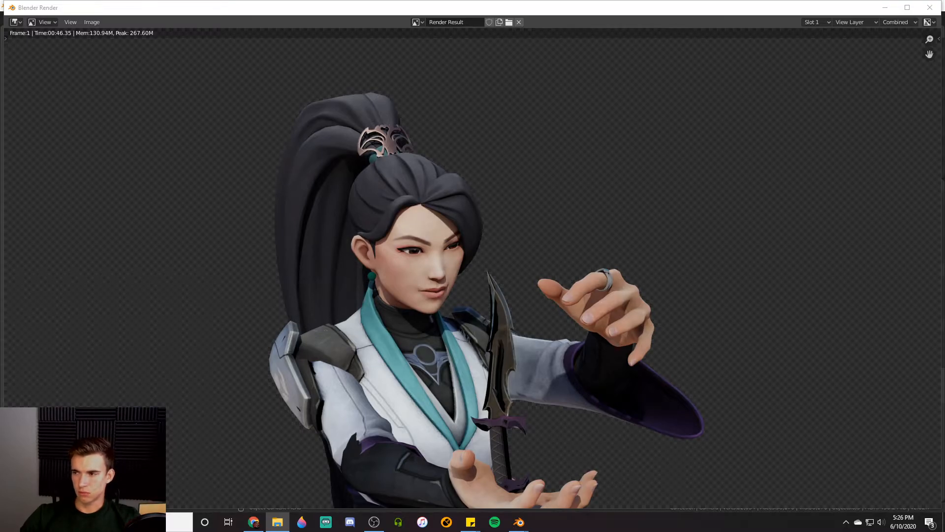
left_click_drag(944, 104, 529, 100)
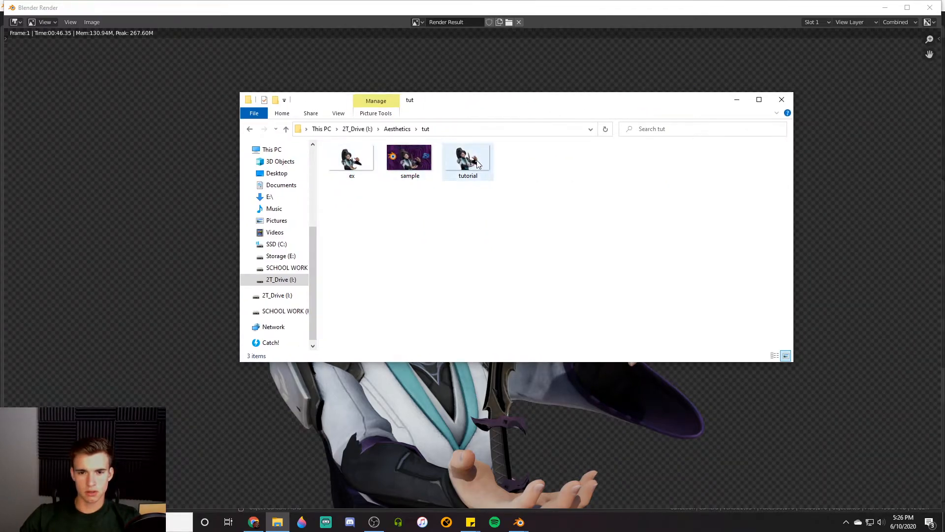
double_click(351, 158)
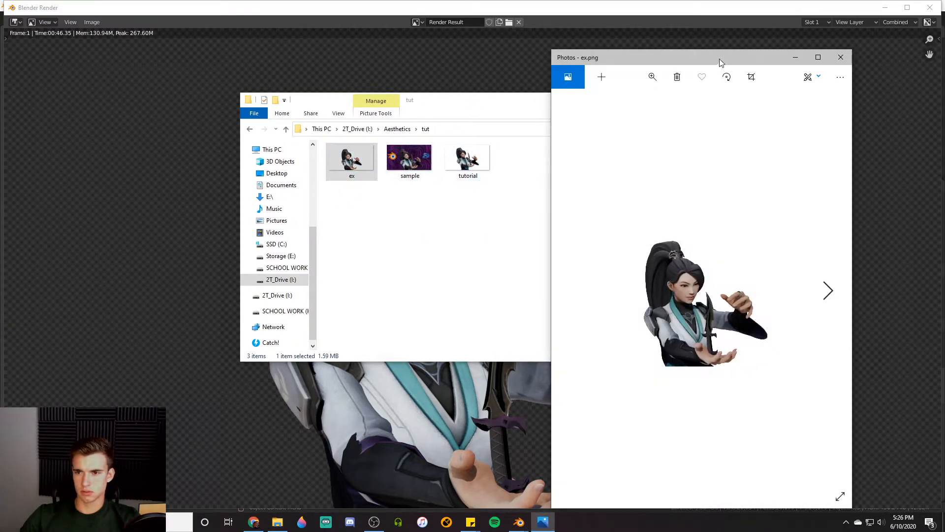
left_click_drag(719, 58, 456, 55)
left_click(574, 55)
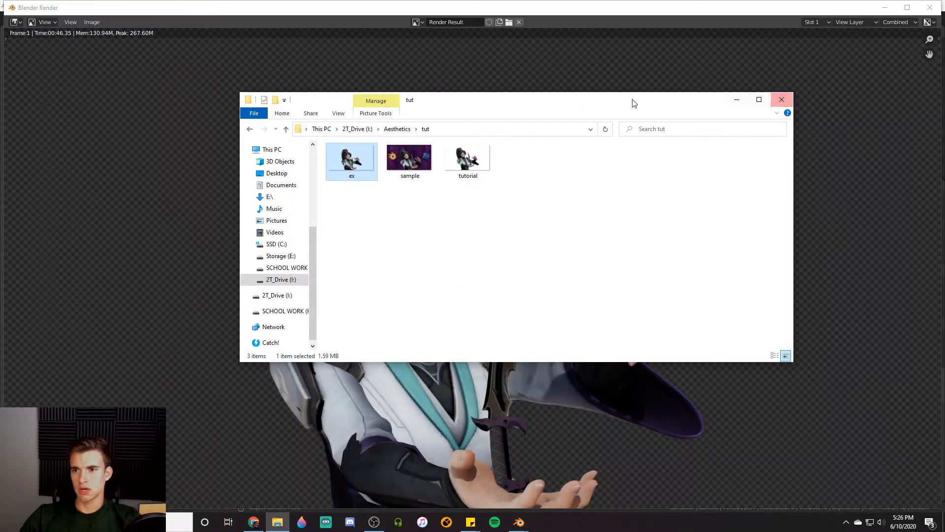
left_click_drag(633, 101, 944, 78)
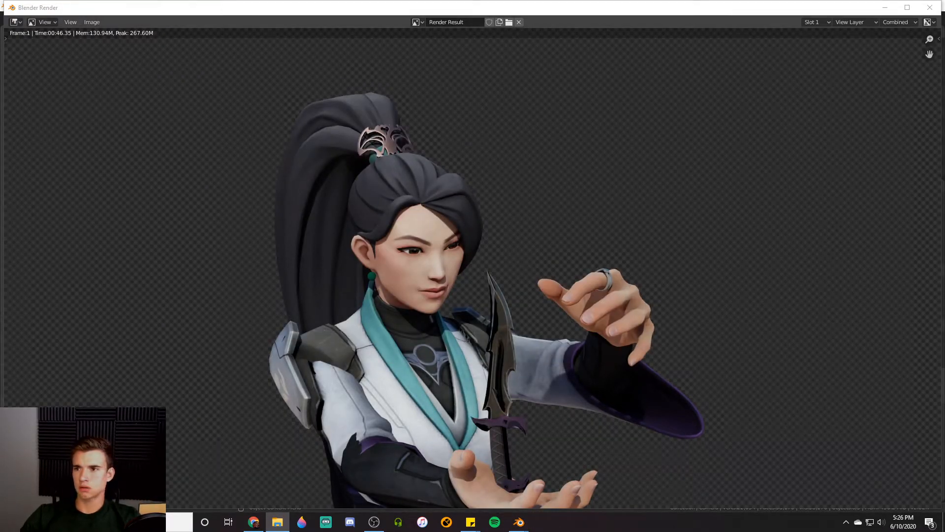
Step: Close the render result and quit Blender without saving the changes to the Sage file
left_click(930, 7)
left_click(933, 5)
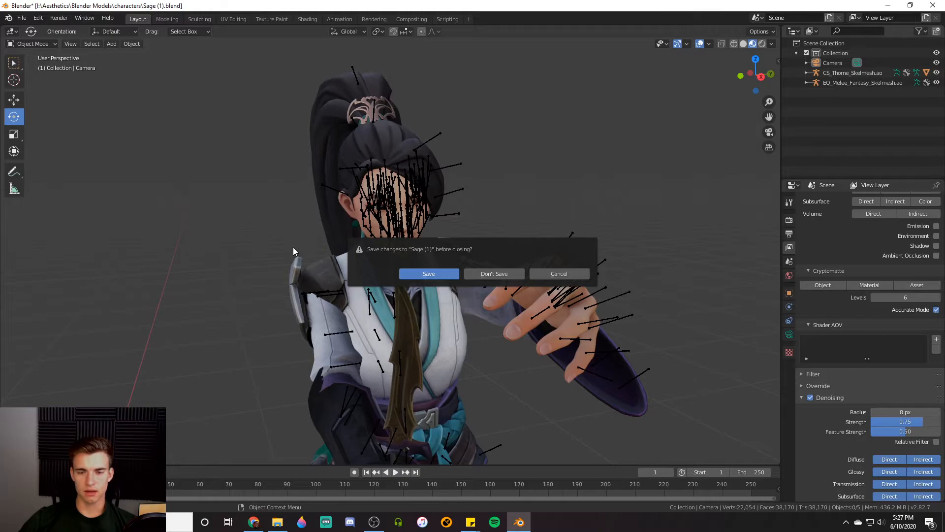
left_click(504, 280)
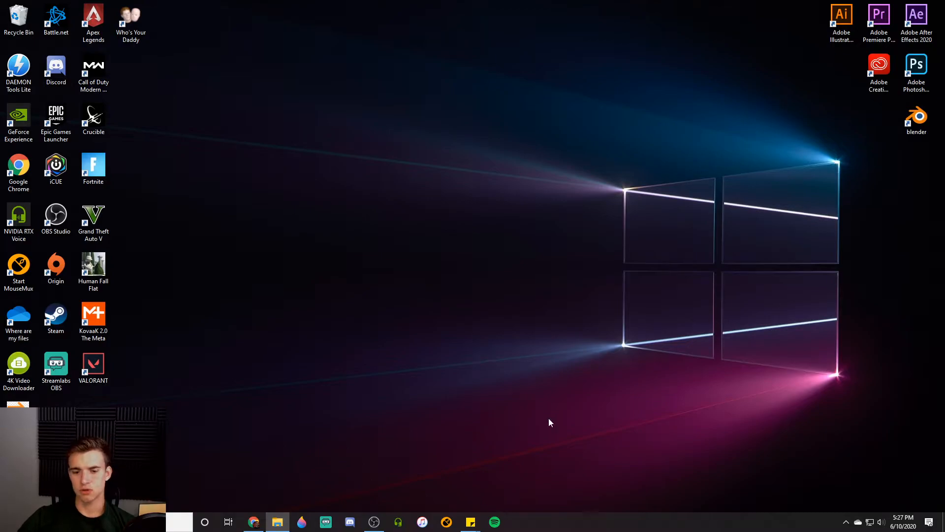
Step: Switch to Photopea in Chrome and view its new-project options, closing them without creating a project
left_click(253, 521)
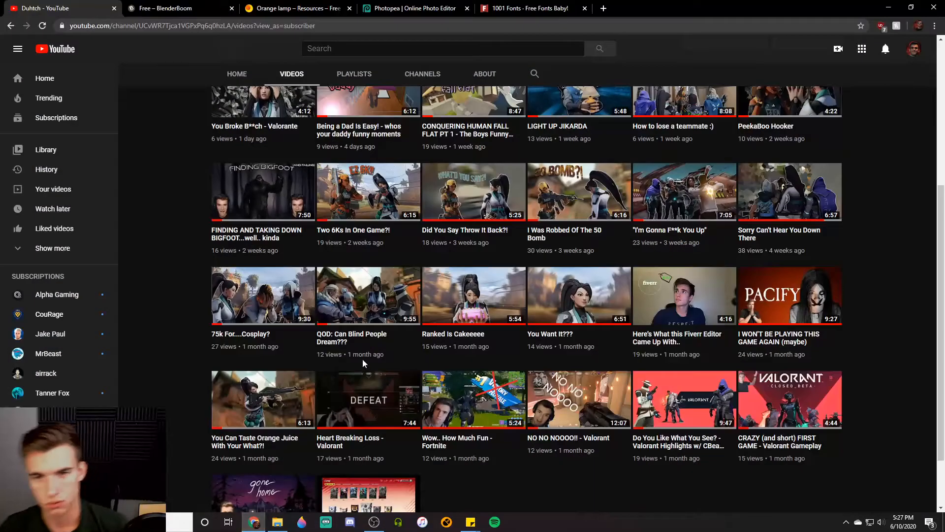
left_click(426, 9)
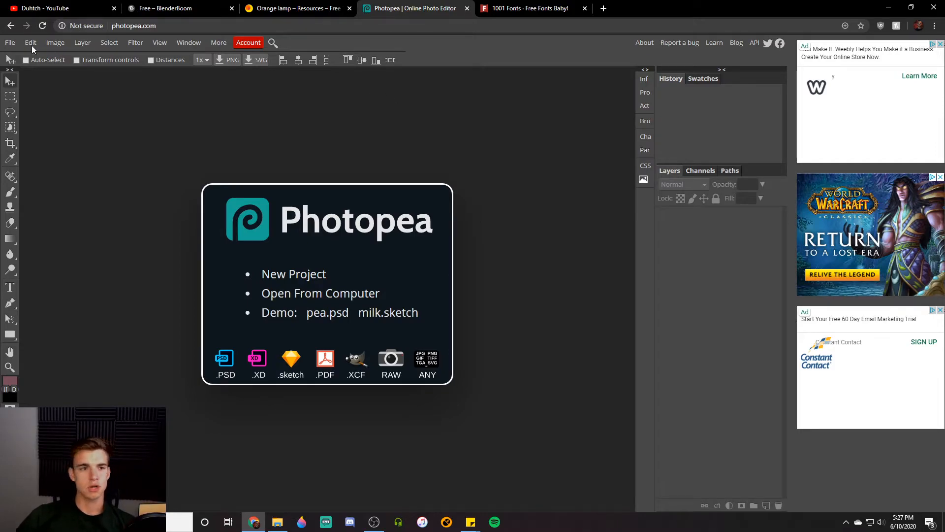
left_click(10, 42)
left_click(21, 57)
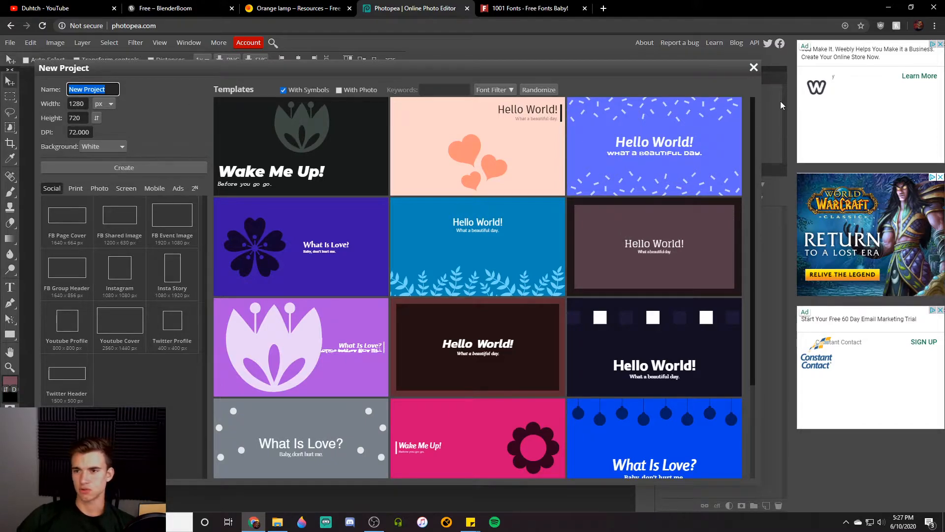
left_click(753, 67)
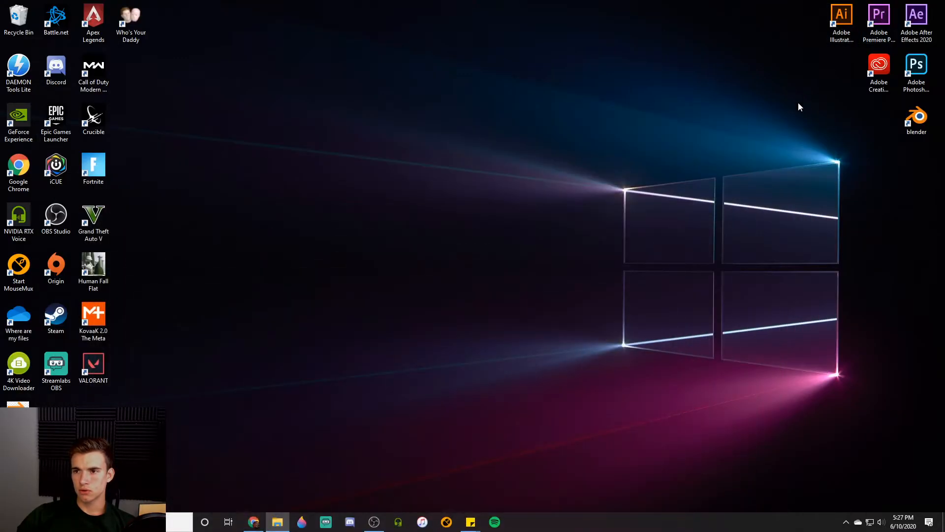
Step: Launch Adobe Photoshop from the desktop
double_click(920, 76)
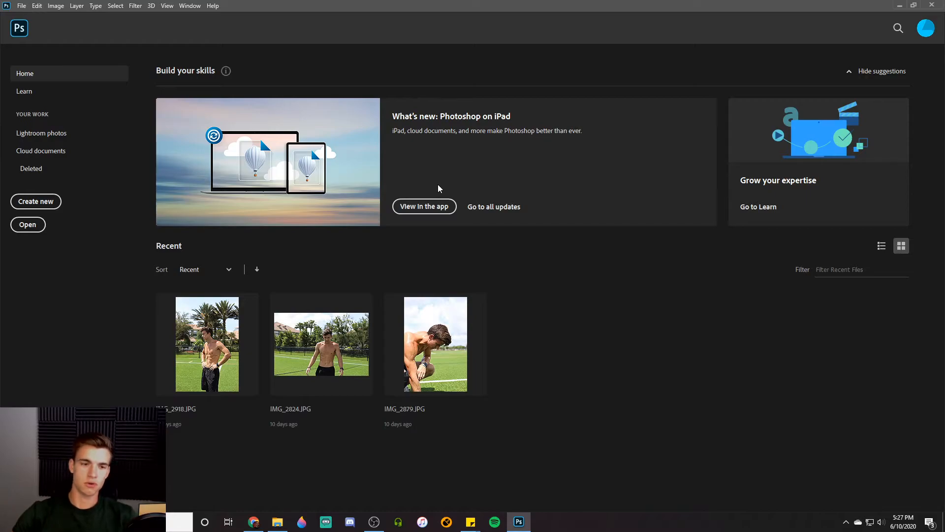
Step: Create a 1280 x 720 px document at 300 ppi with transparent background, and shrink the window to expose the desktop
left_click(48, 202)
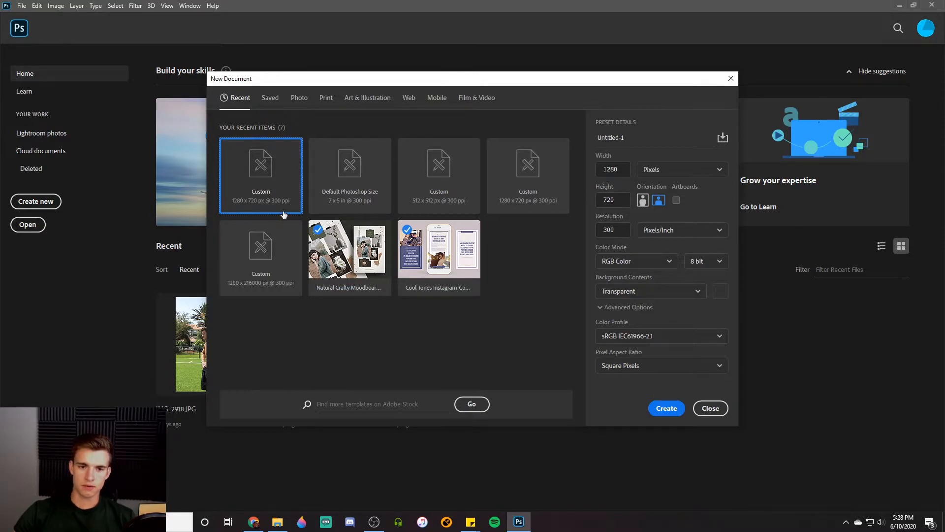
left_click(662, 407)
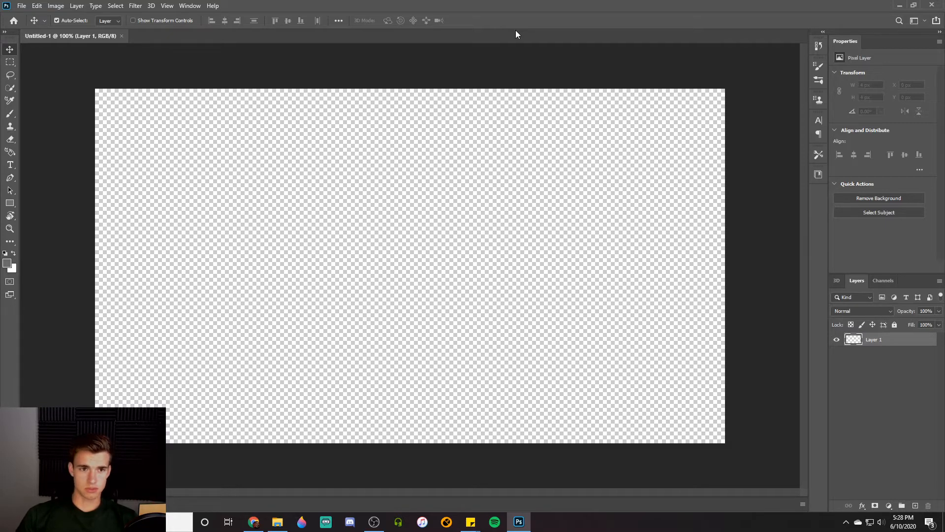
left_click_drag(492, 6, 467, 11)
Step: Place the vv pattern image from the desktop into the blank document as the background
left_click_drag(76, 469, 292, 294)
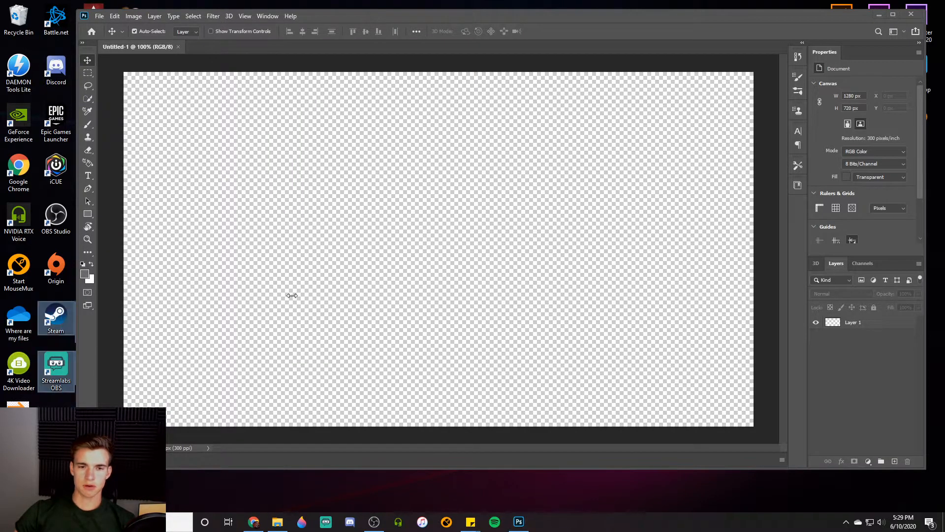
left_click(195, 484)
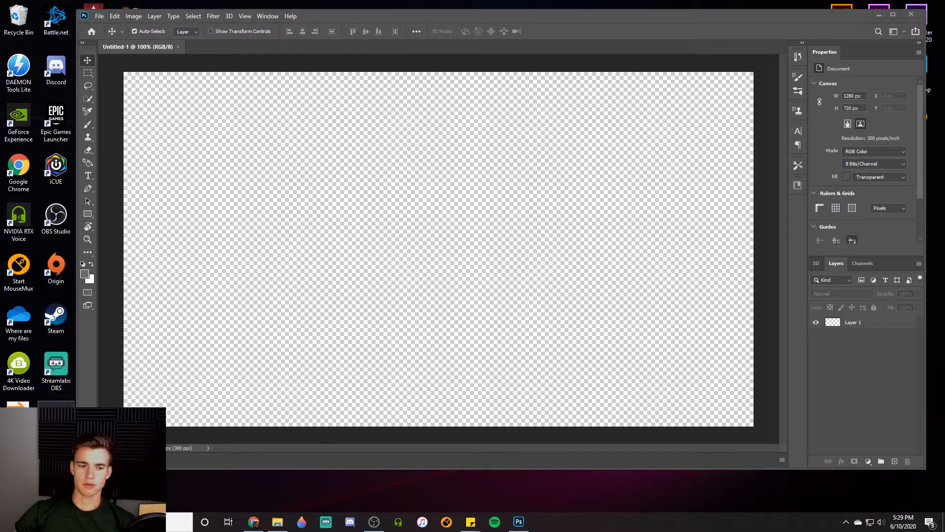
left_click_drag(56, 419, 281, 291)
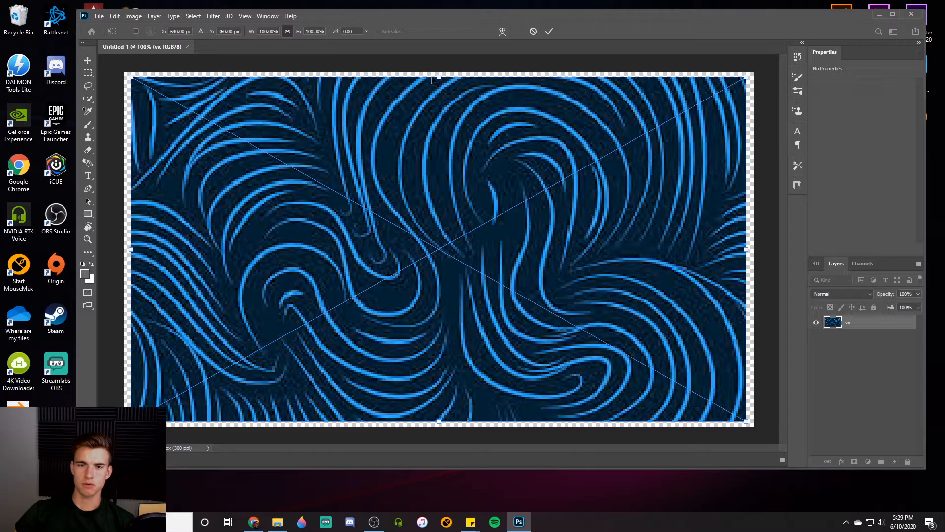
Step: Scale the placed vv image proportionally to about 110% so it covers the whole canvas, and commit the placement
left_click_drag(441, 76, 439, 72)
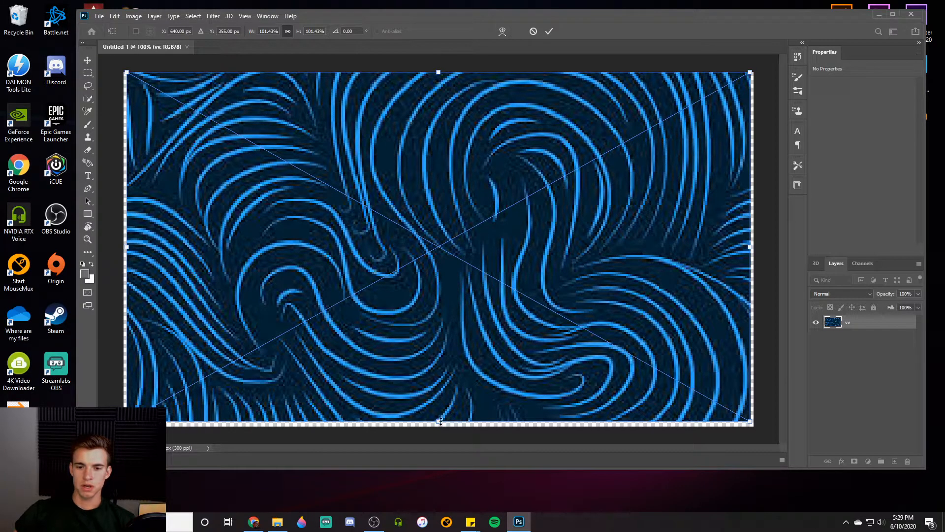
left_click_drag(439, 422, 439, 426)
left_click_drag(122, 249, 110, 251)
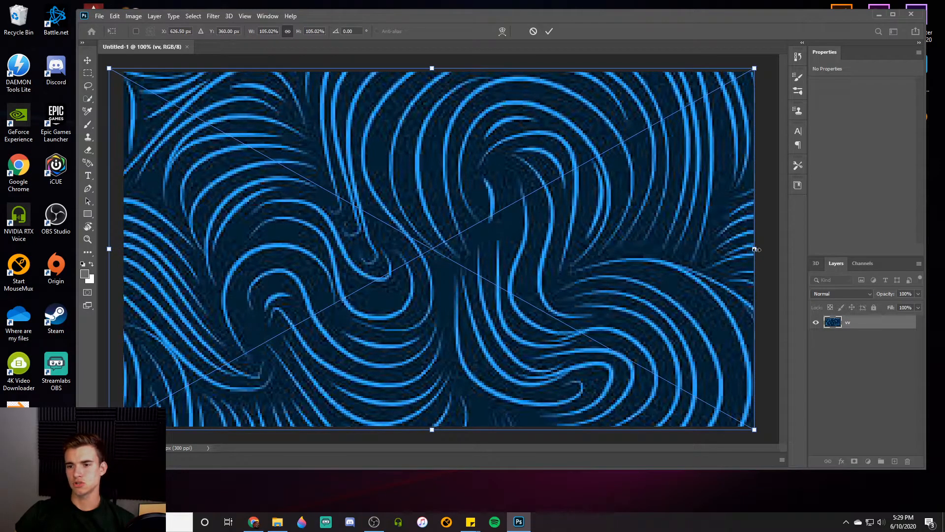
left_click_drag(754, 249, 767, 249)
left_click_drag(437, 65, 437, 60)
left_click_drag(437, 433, 438, 439)
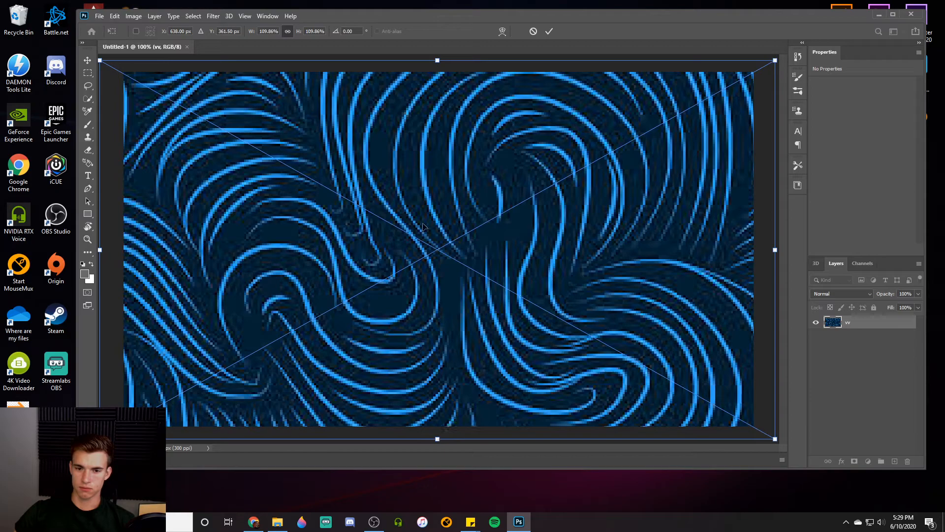
left_click(549, 31)
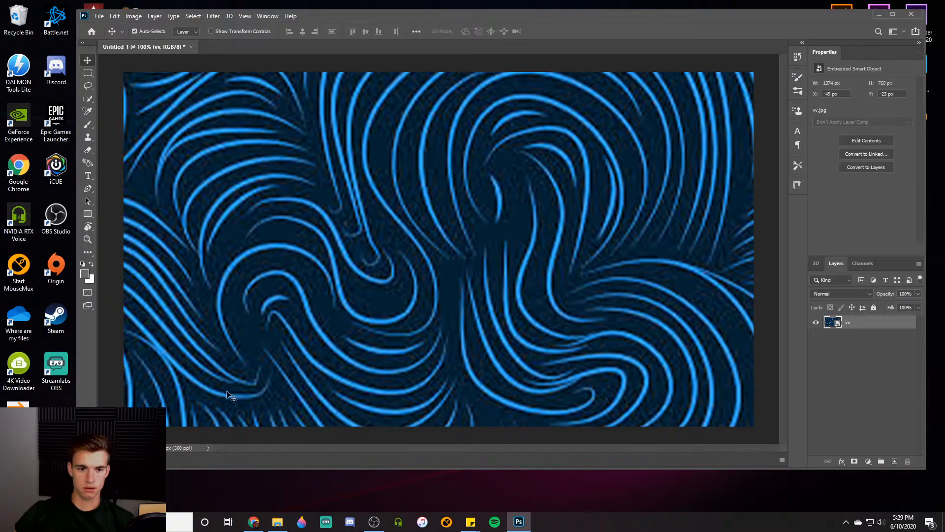
Step: Place the ex render from the tut folder over the background, shift it slightly right and down, and commit it
left_click(277, 521)
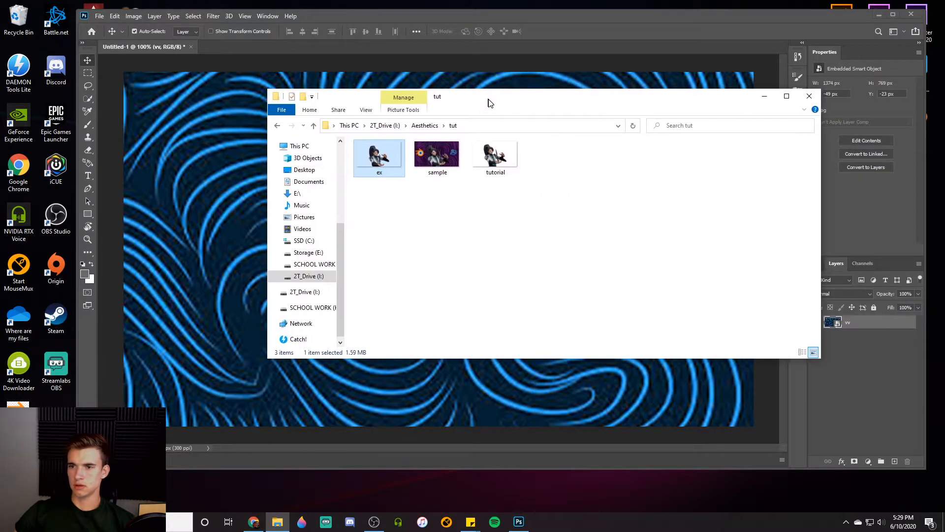
left_click_drag(488, 102, 506, 247)
left_click_drag(407, 305, 418, 217)
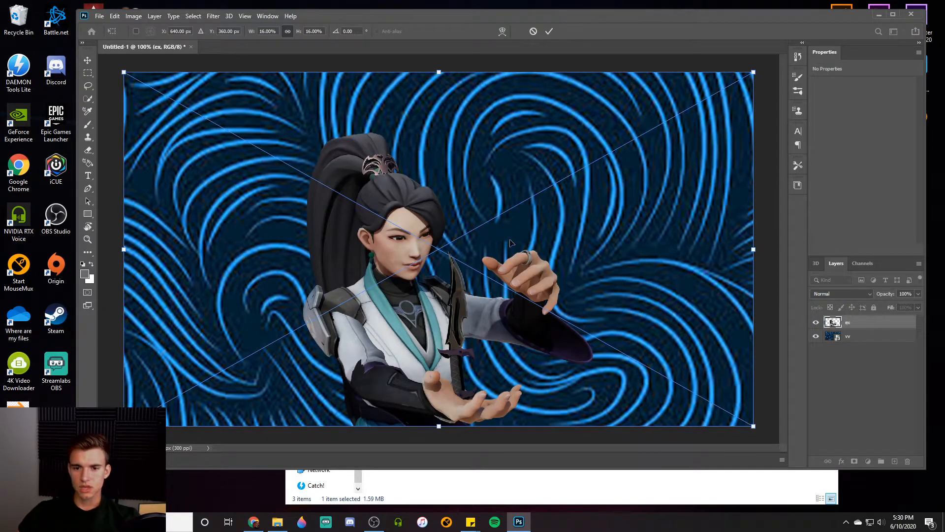
left_click_drag(403, 332, 412, 331)
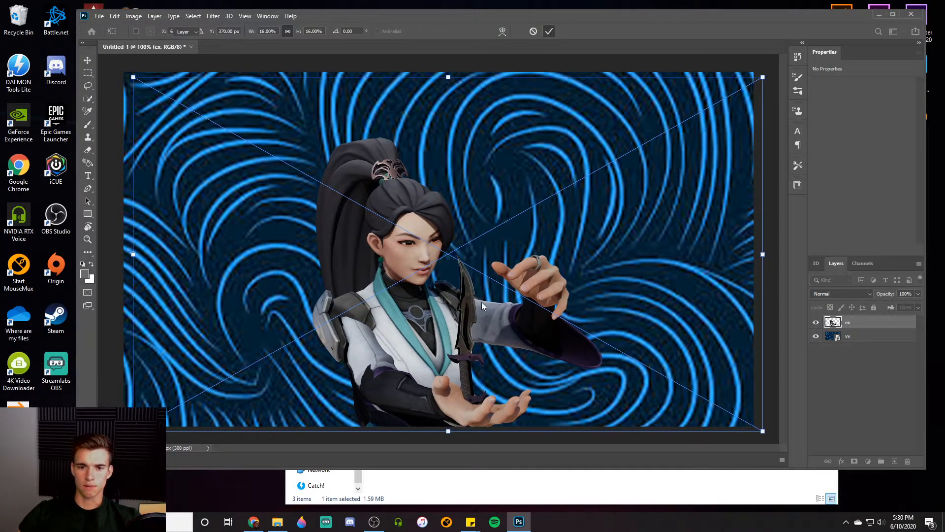
key("Return")
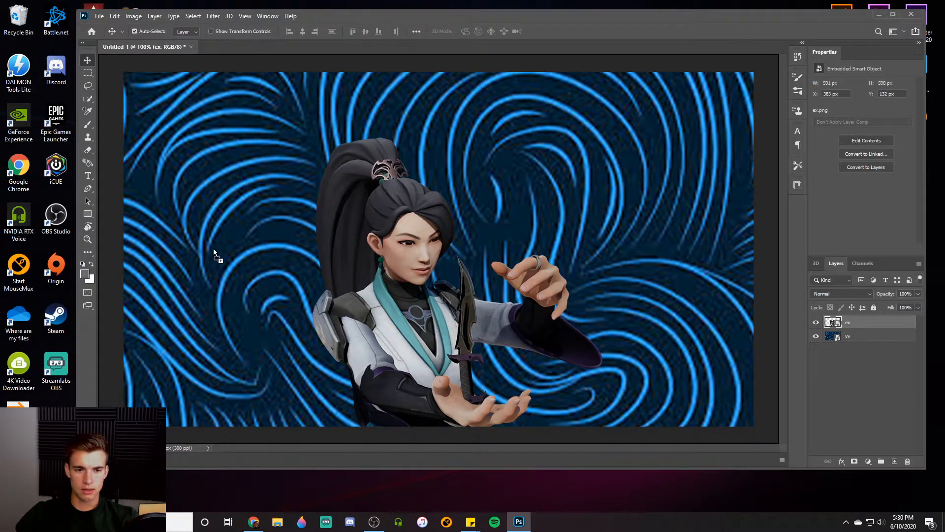
Step: Place the Blender logo image, scale it to about 17%, position it left of the character, and commit it
left_click_drag(214, 252, 440, 262)
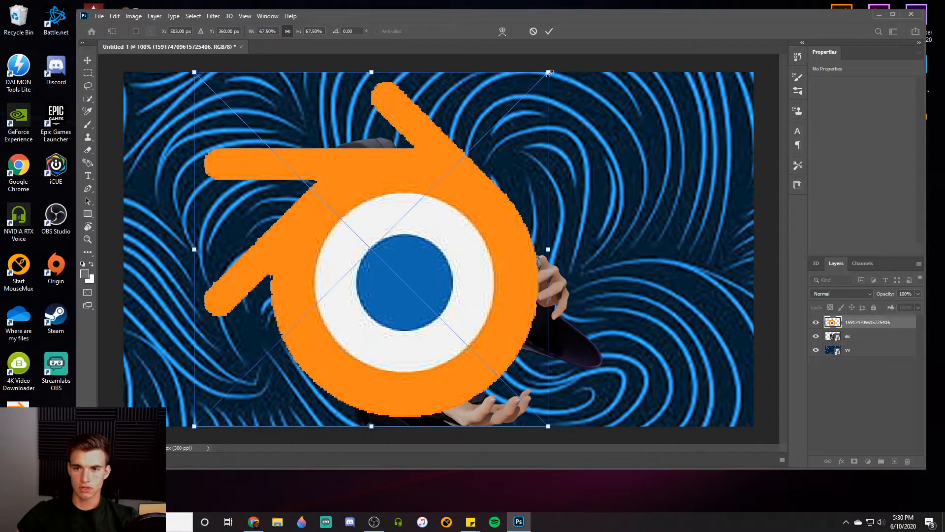
left_click_drag(549, 72, 417, 203, "alt")
left_click_drag(391, 268, 240, 222)
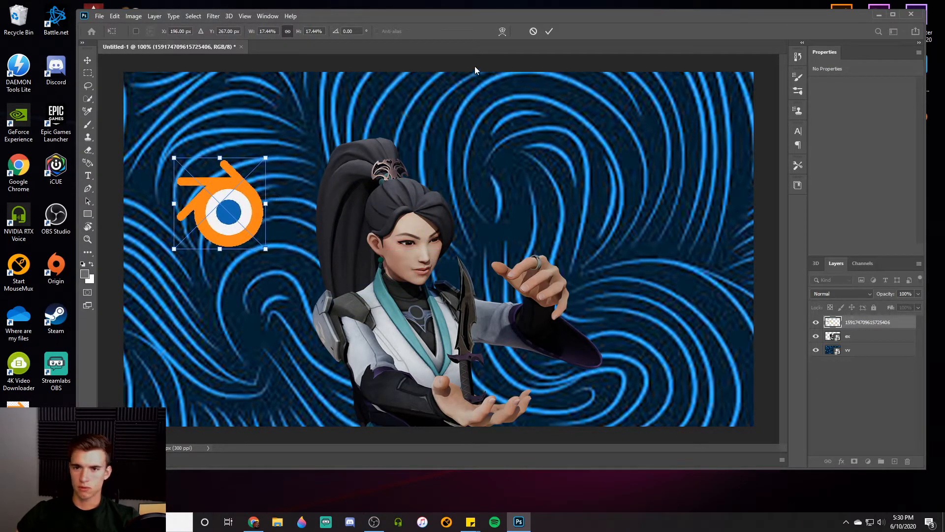
left_click(546, 33)
Step: Place the Photoshop logo image, scale it to about 186 px wide, position it right of the character, and commit it
left_click_drag(56, 413, 416, 191)
left_click_drag(261, 73, 383, 195, "alt")
left_click_drag(428, 238, 220, 196)
left_click_drag(181, 152, 190, 161, "alt")
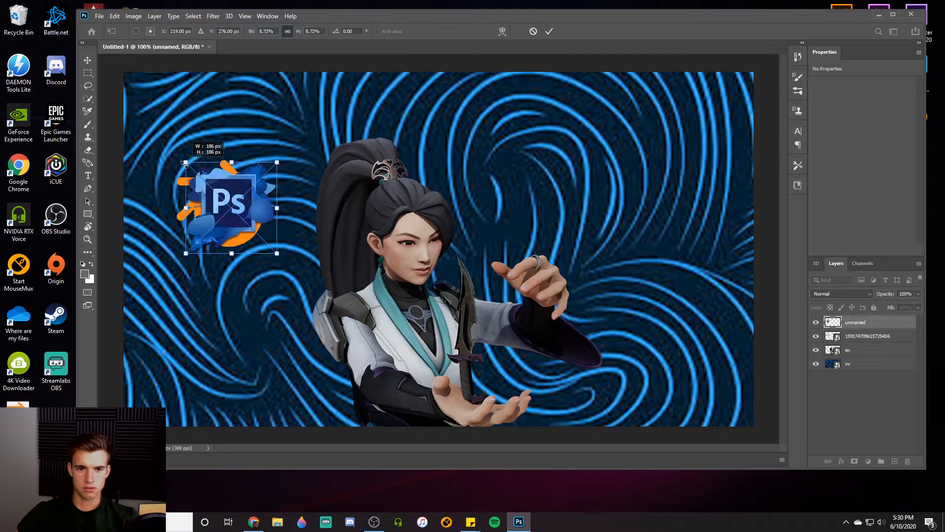
left_click_drag(259, 224, 710, 222)
left_click(550, 32)
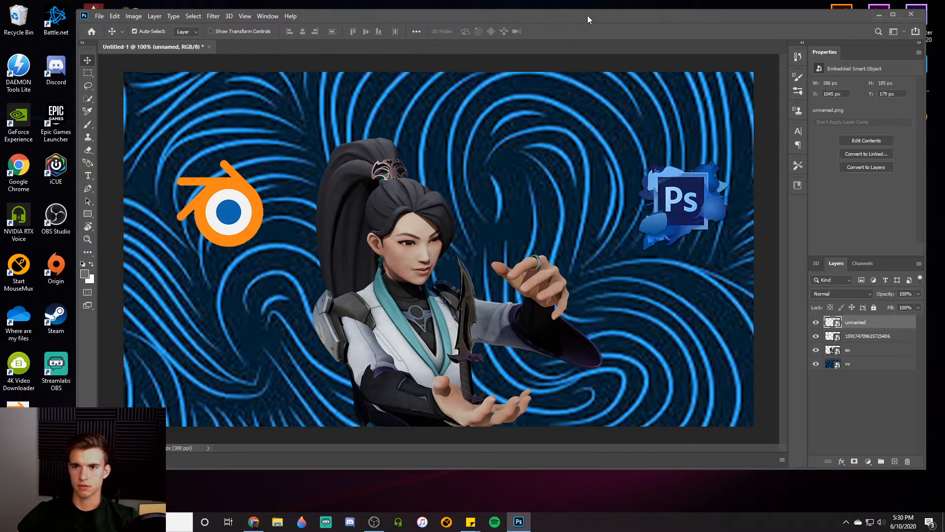
Step: Maximize the window and create two layer groups, the upper holding the ex render and both logos, the lower holding the vv background
double_click(587, 16)
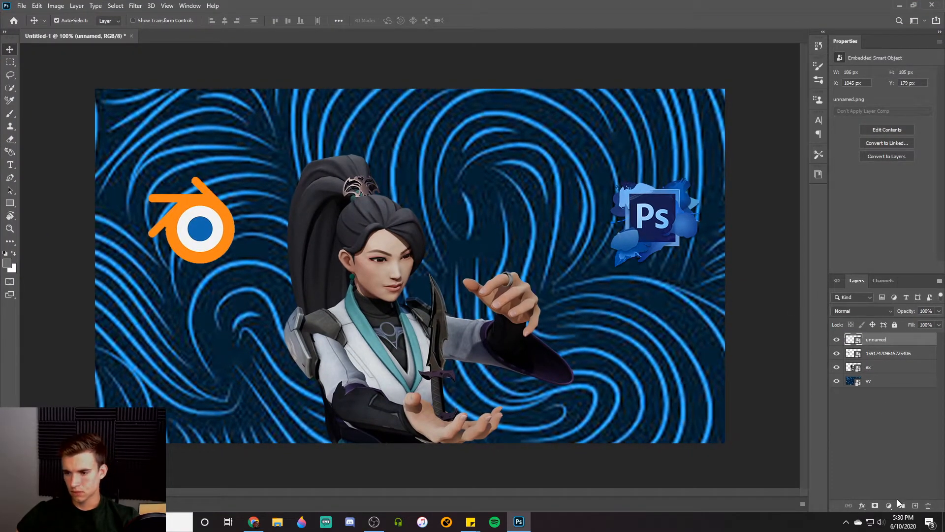
left_click(902, 505)
left_click(902, 507)
mouse_move(881, 364)
left_mouse_down()
mouse_move(884, 340)
mouse_move(891, 354)
left_mouse_up()
left_click_drag(894, 391, 893, 353)
Step: Darken the vv background layer with a Brightness/Contrast adjustment at brightness -31
left_click(893, 405)
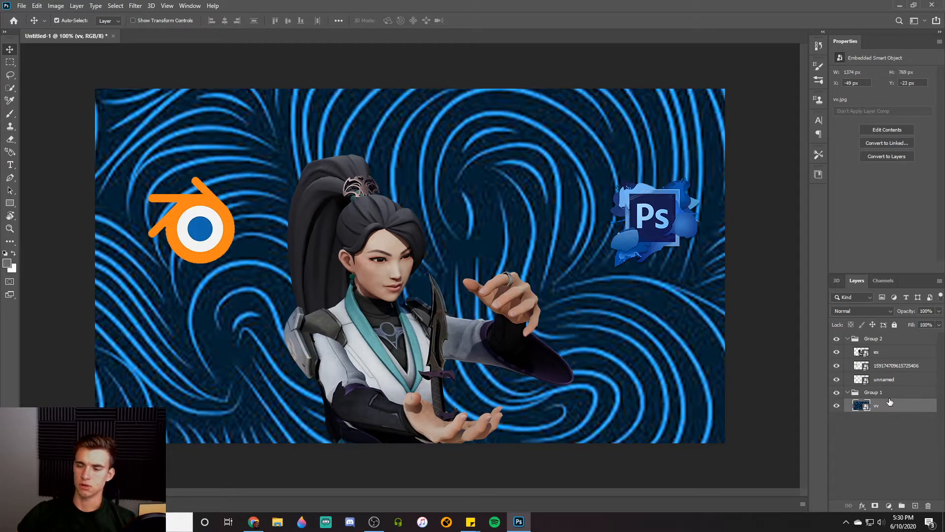
left_click(56, 6)
mouse_move(84, 38)
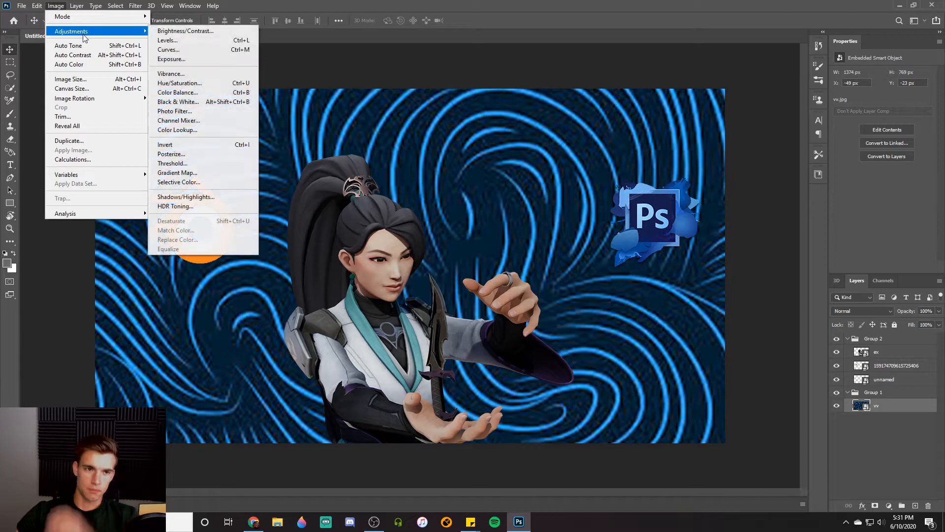
left_click(185, 30)
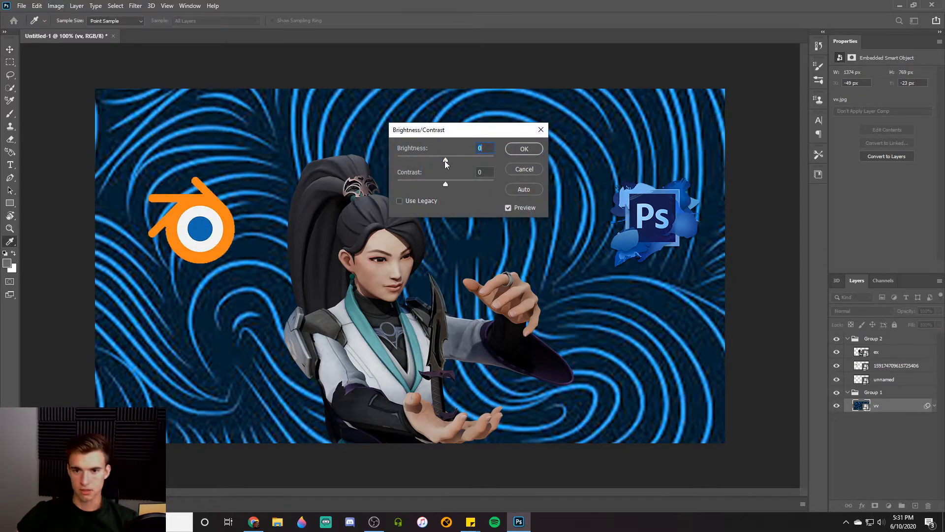
left_click_drag(444, 161, 436, 159)
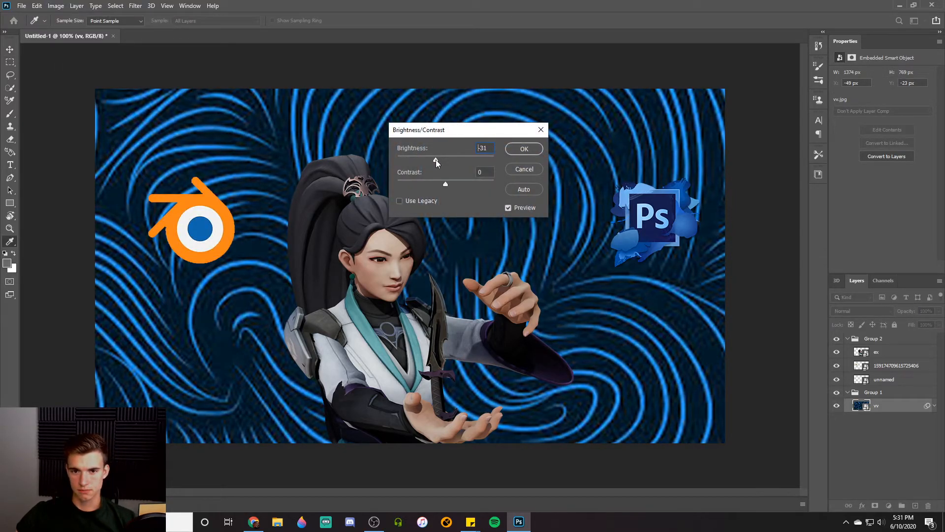
left_click(521, 149)
Step: Recolor the vv background purple with Hue/Saturation at hue +72 and saturation +50, lowering the lightness slightly
left_click(56, 6)
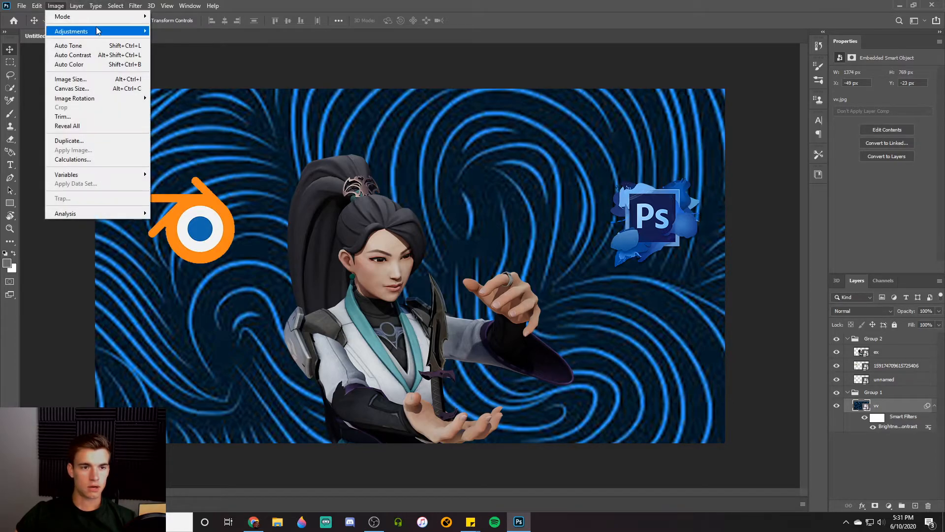
mouse_move(99, 31)
left_click(206, 84)
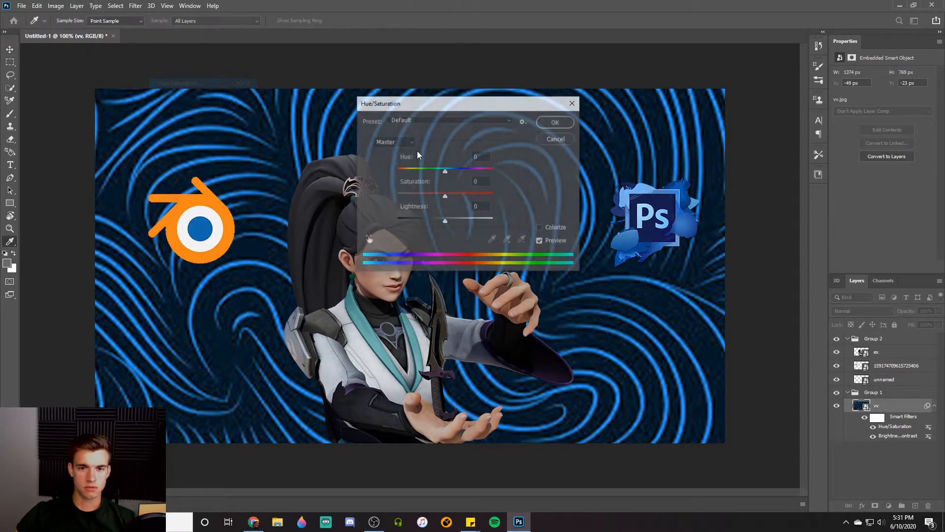
left_click_drag(469, 107, 704, 177)
left_click_drag(741, 214, 766, 195)
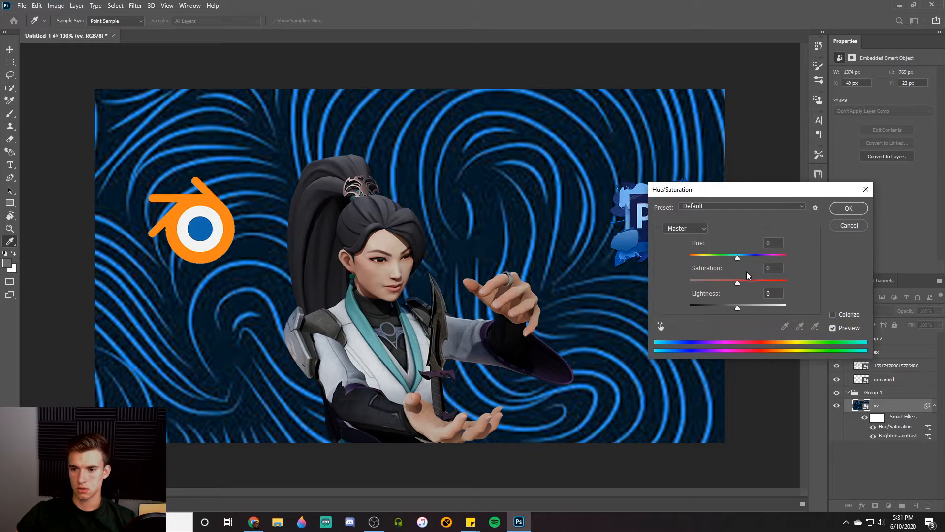
left_click_drag(737, 283, 764, 257)
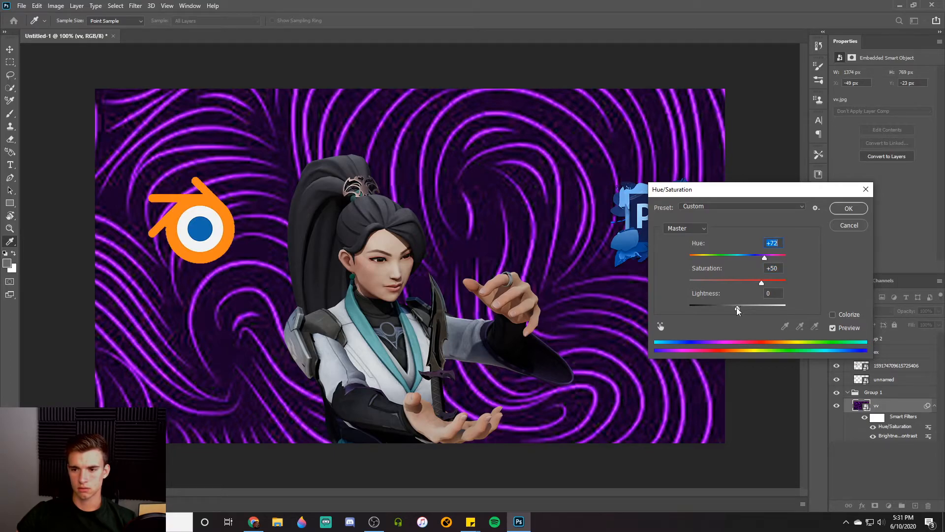
left_click_drag(736, 308, 731, 308)
left_click(848, 208)
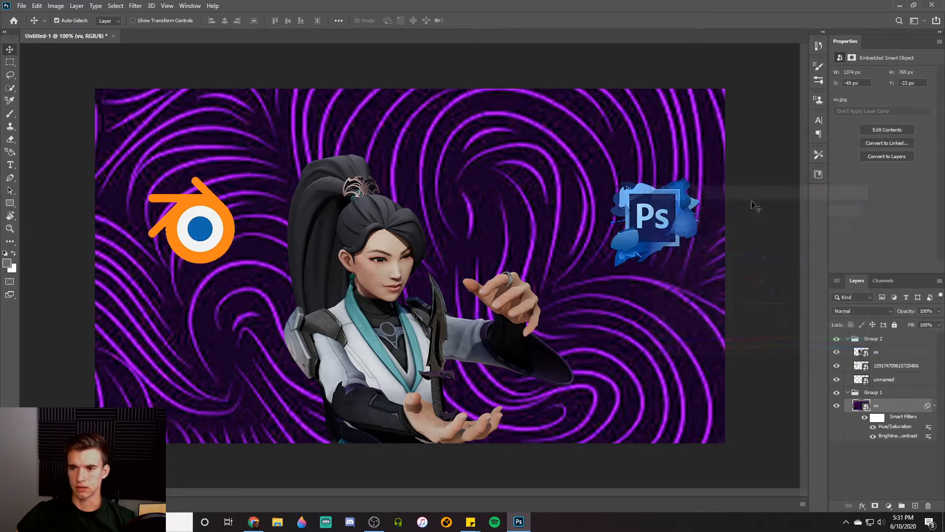
Step: Try a spin Radial Blur with a slightly raised amount on the vv background layer, and undo it
left_click(135, 5)
mouse_move(183, 116)
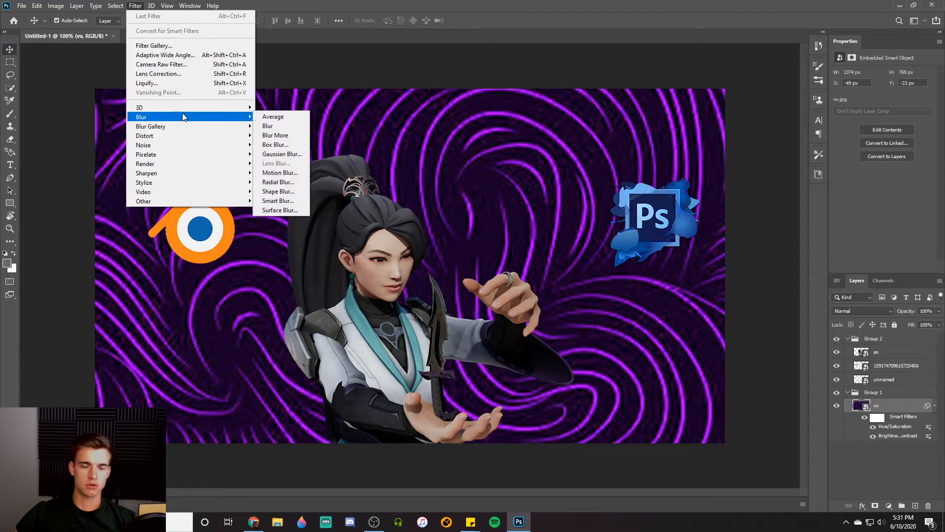
left_click(288, 184)
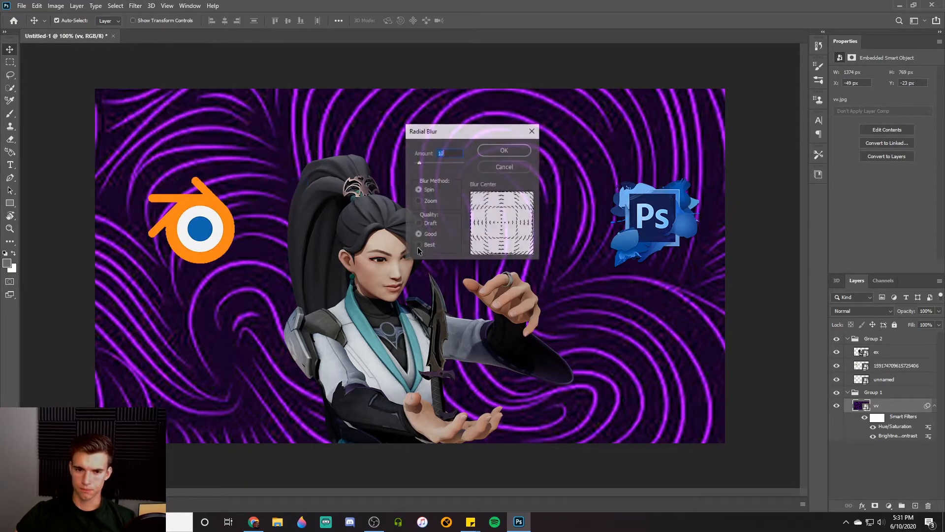
left_click_drag(417, 167, 424, 165)
left_click(503, 150)
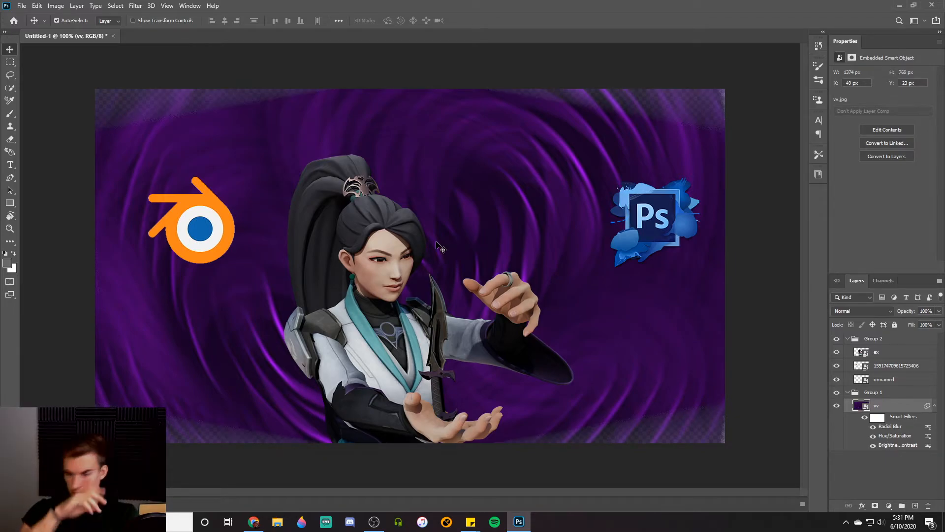
key("ctrl+z")
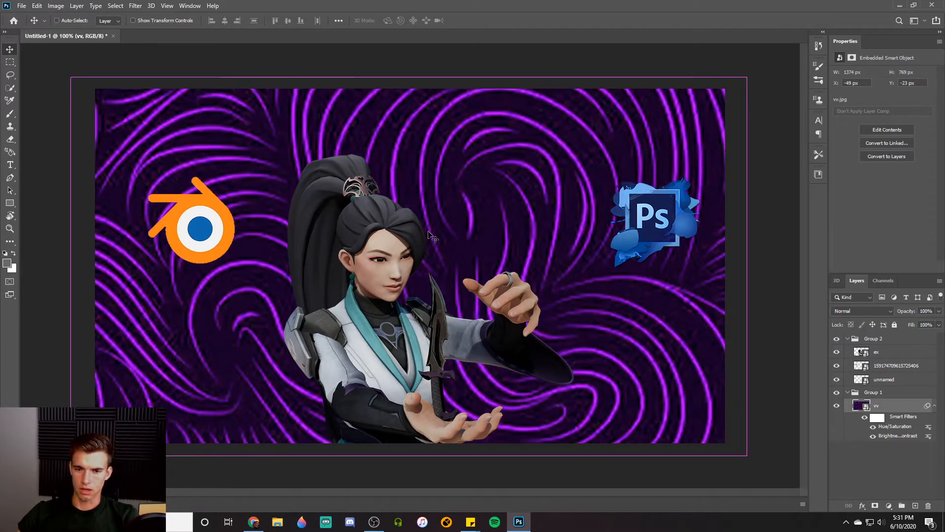
Step: Apply an Oil Paint filter to the vv background layer with stylization 3.0, cleanliness 2.9 and scale 2.9
left_click(135, 6)
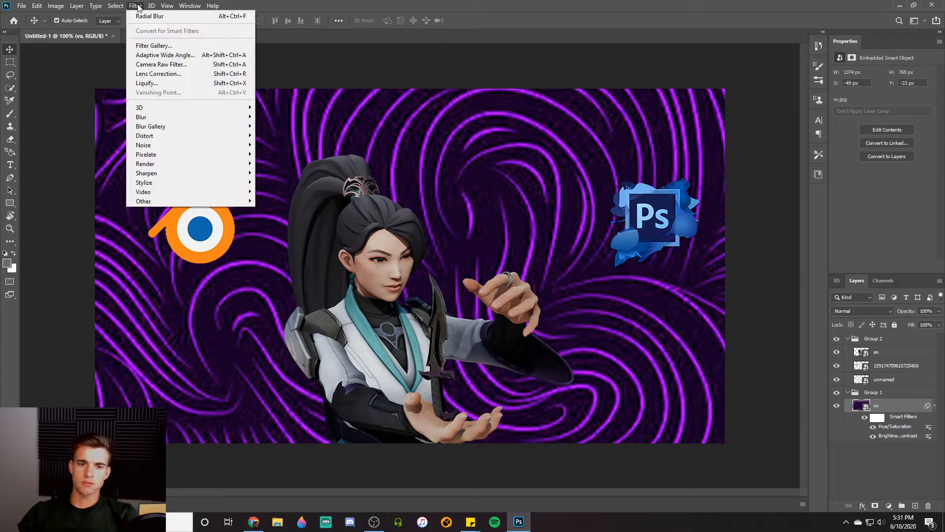
mouse_move(173, 182)
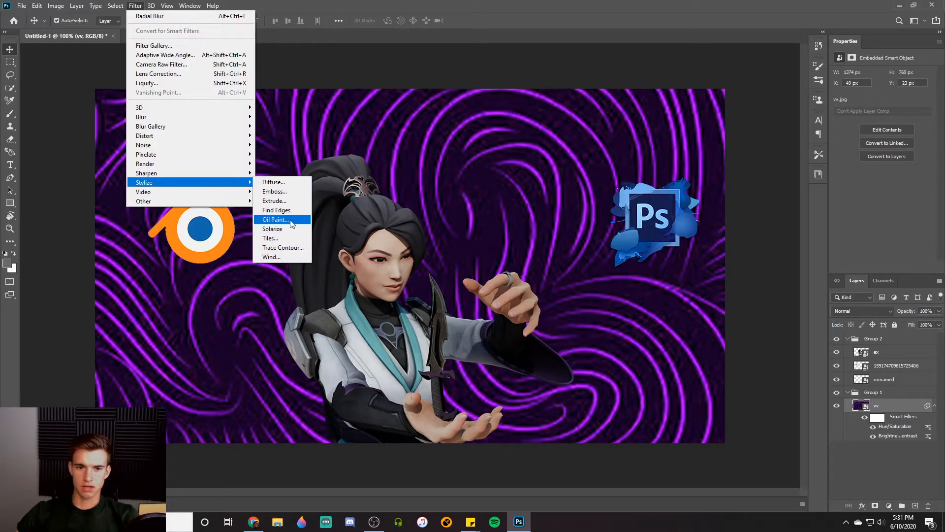
left_click(275, 219)
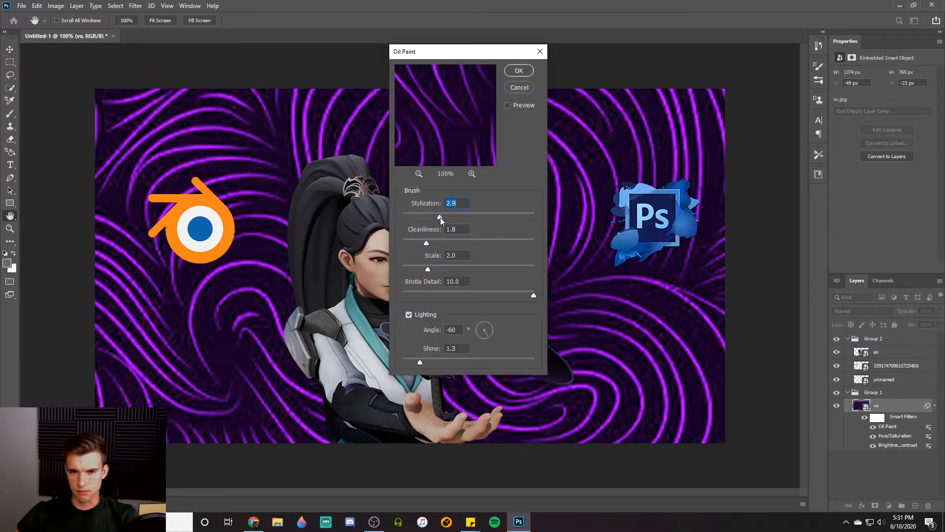
left_click_drag(432, 268, 441, 270)
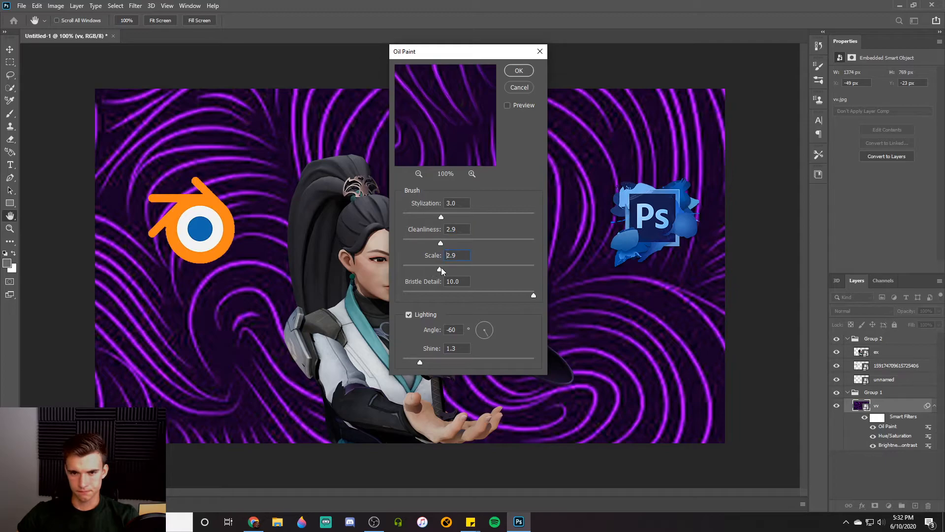
left_click(515, 72)
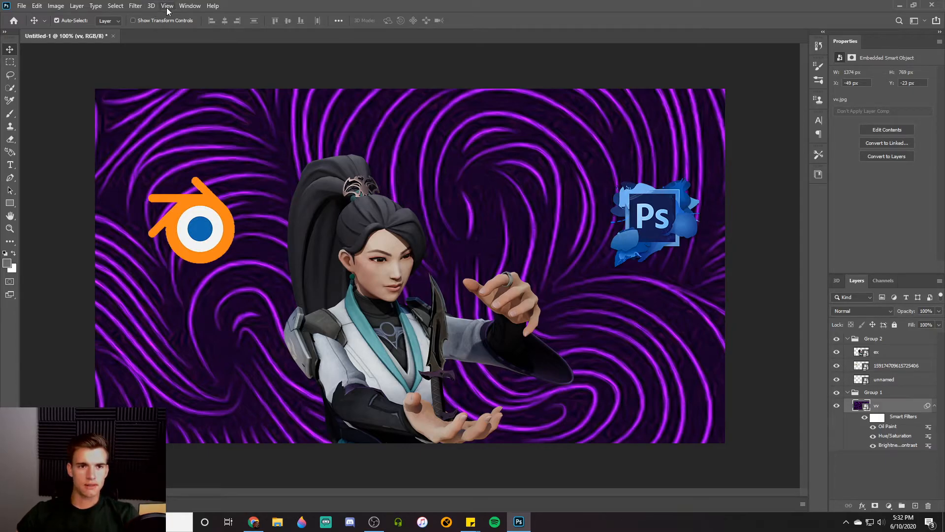
Step: Soften the vv background layer with a Gaussian Blur of 1.7 pixels radius
left_click(134, 6)
mouse_move(147, 122)
left_click(270, 165)
left_click_drag(699, 342, 686, 342)
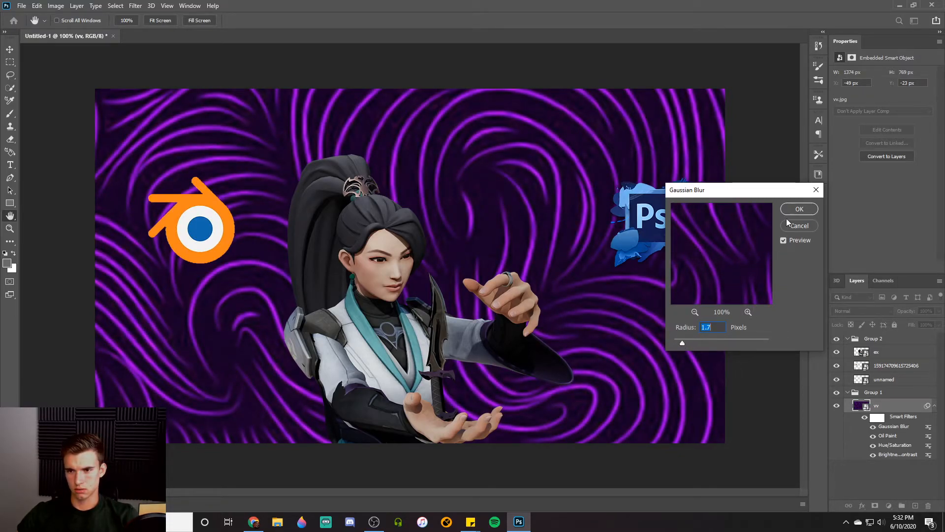
left_click(795, 209)
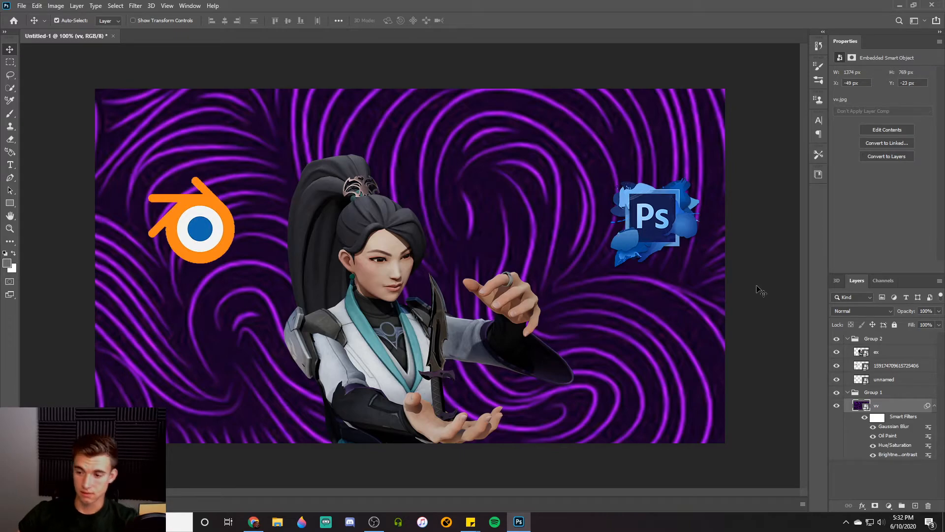
Step: Rasterize the vv background layer with its filters and collapse Group 1
right_click(884, 407)
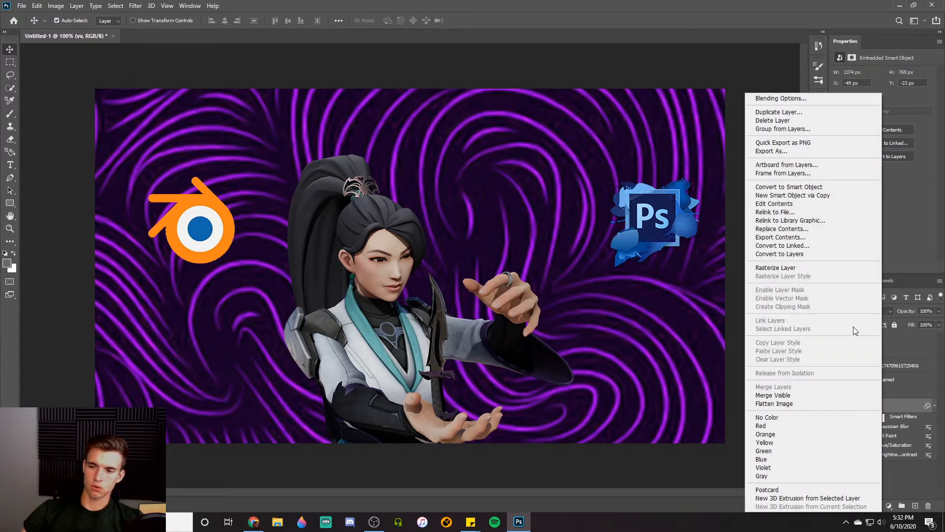
left_click(789, 265)
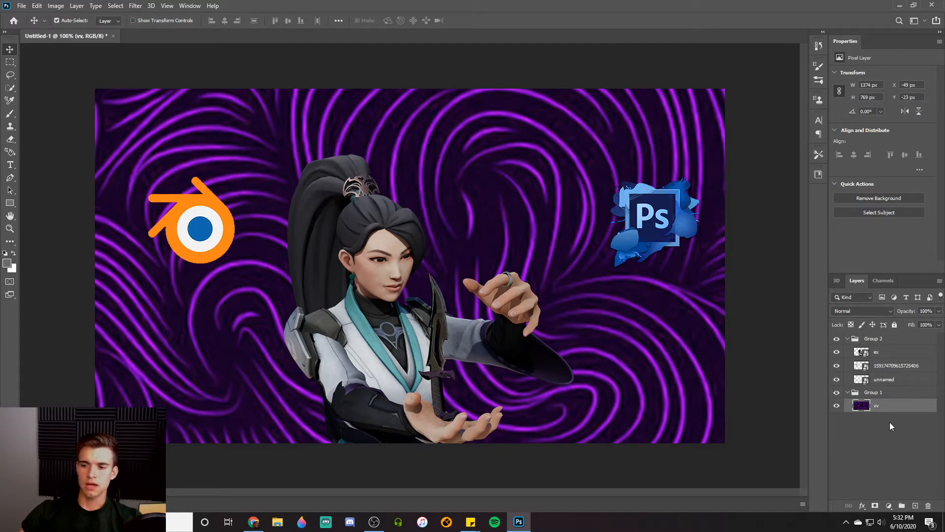
left_click(849, 393)
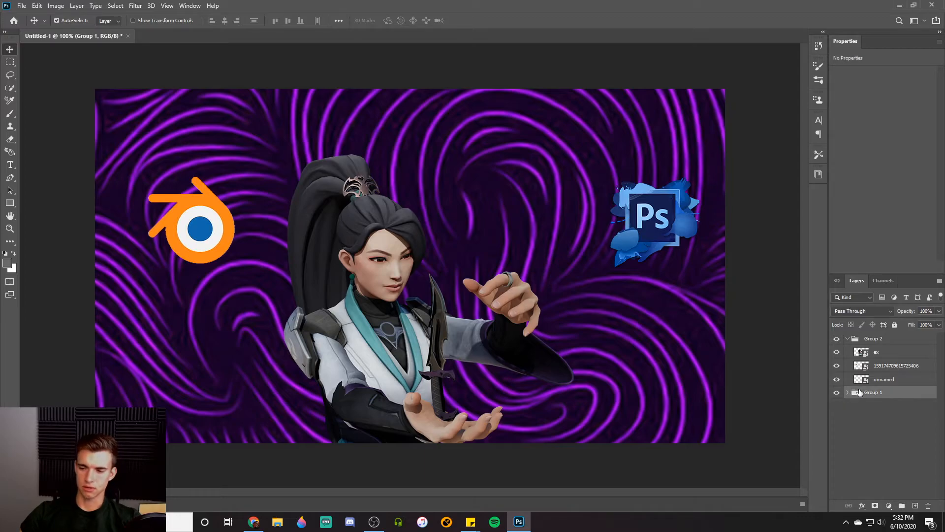
Step: Open the layer style settings of the ex layer and move the dialog clear of the character
left_click(900, 354)
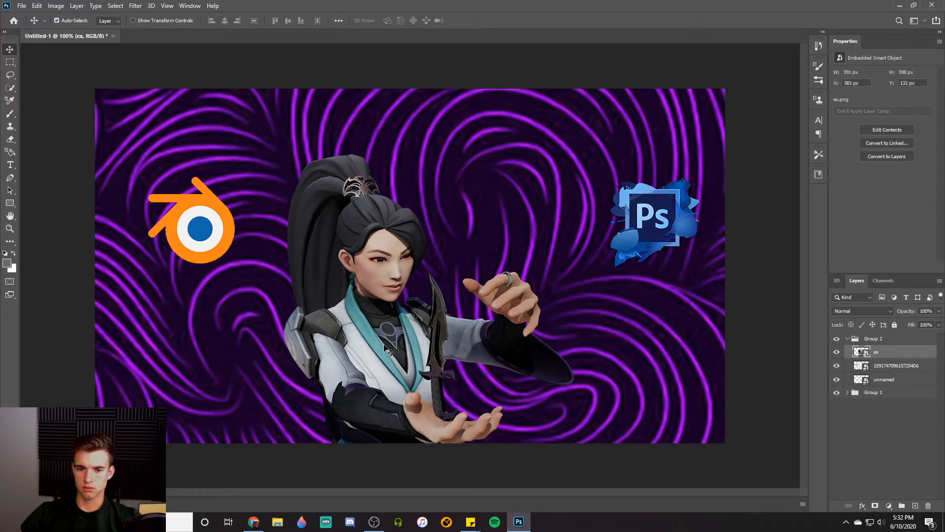
double_click(925, 353)
left_click_drag(581, 184, 882, 29)
left_click(56, 6)
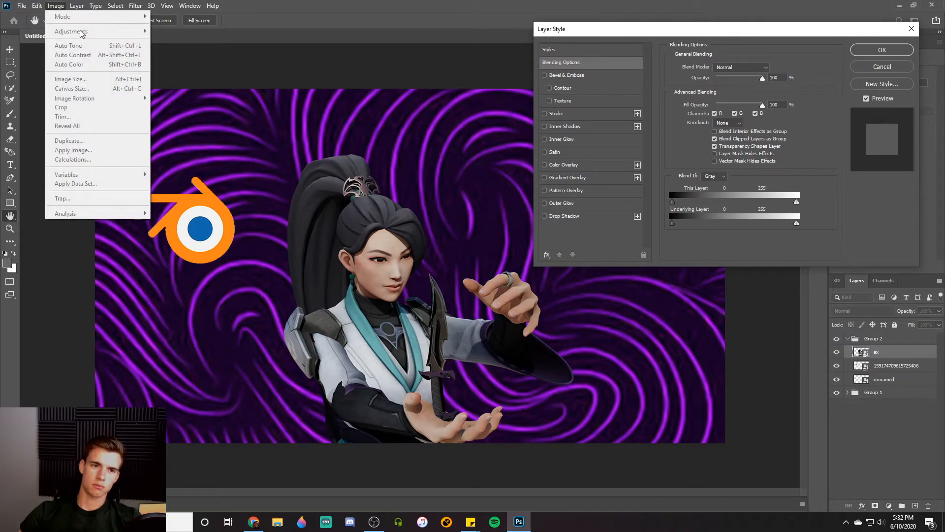
left_click(456, 26)
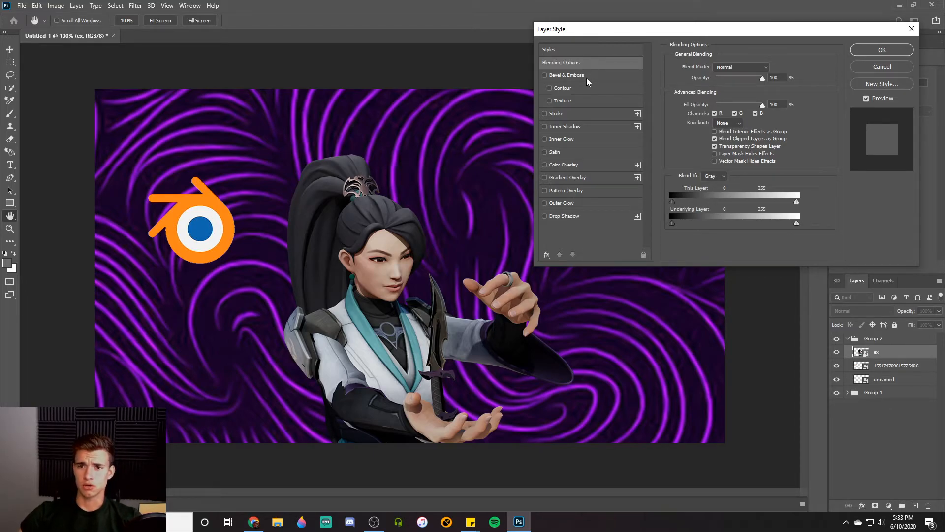
Step: Try the Stroke, Inner Shadow and Inner Glow effects on the ex layer, switching each one off again
left_click(544, 114)
left_click(545, 114)
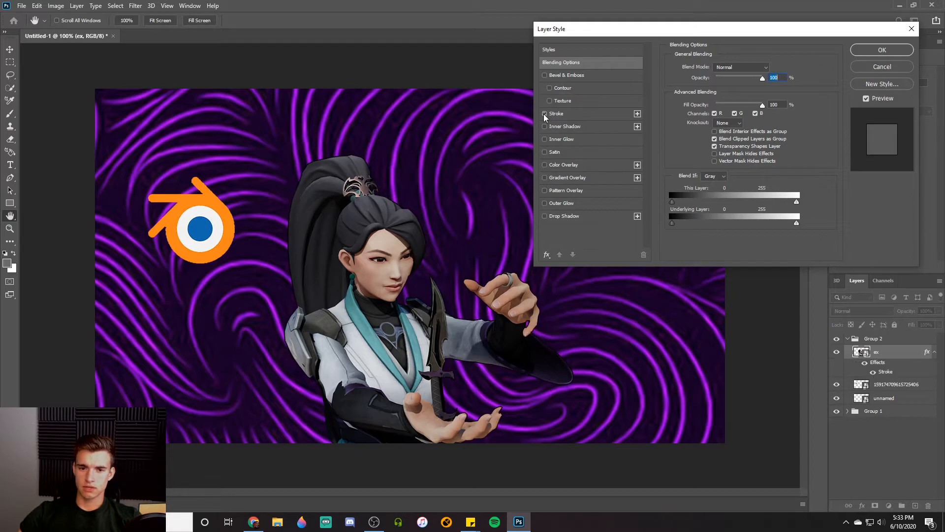
left_click(544, 127)
left_click(545, 127)
left_click(544, 138)
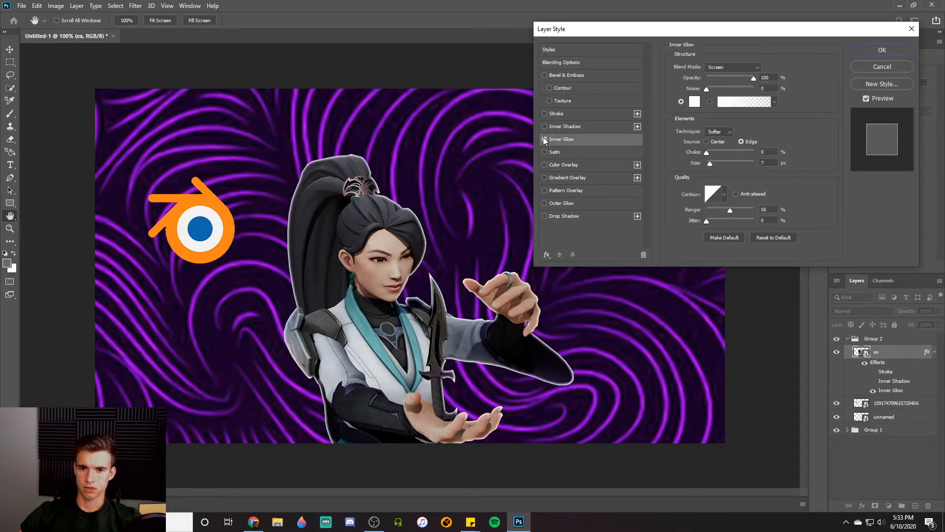
left_click(544, 139)
left_click(544, 139)
left_click(544, 139)
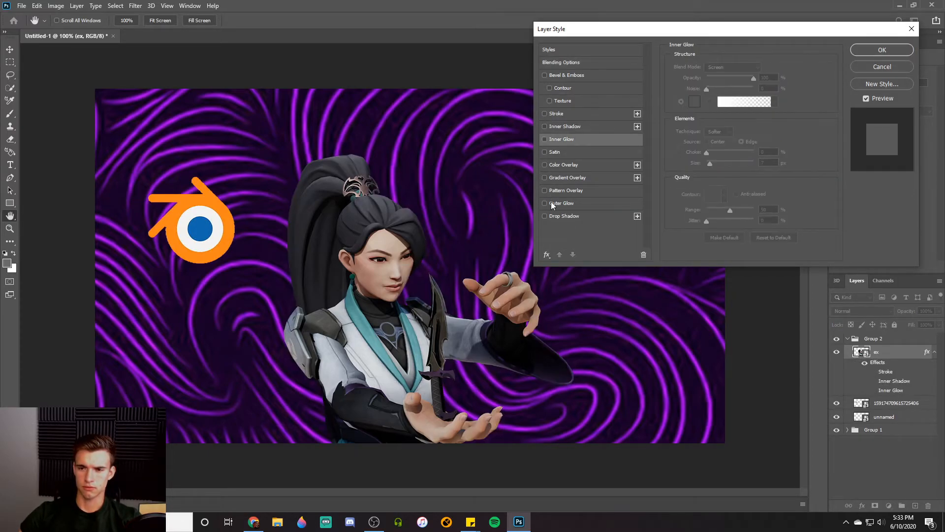
Step: Give the ex layer an Outer Glow and a Drop Shadow with angle 27°, distance 14 px, spread 21% and size 35 px
left_click(545, 203)
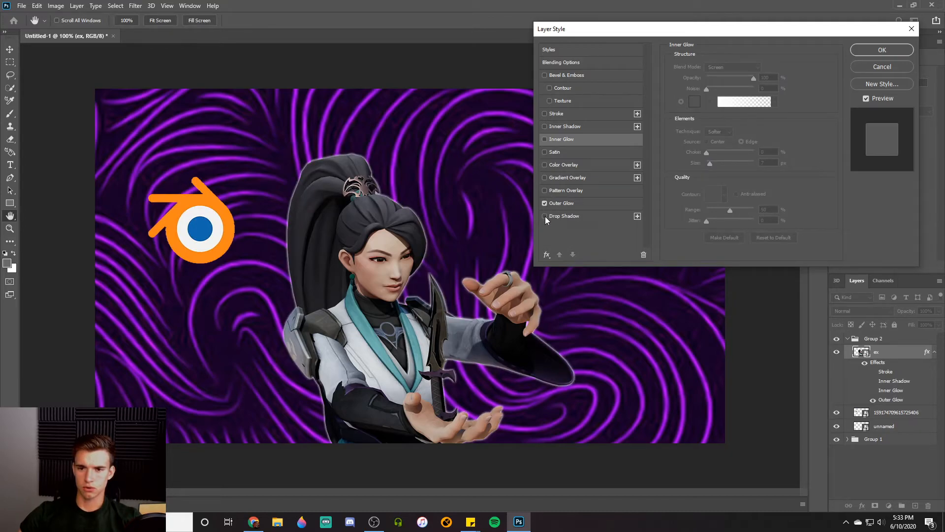
left_click(545, 216)
left_click(564, 216)
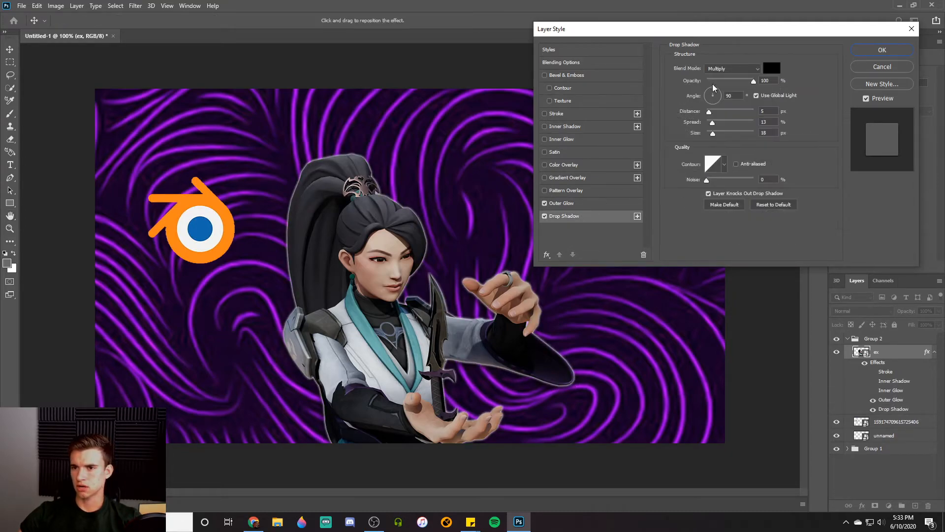
left_click(719, 93)
left_click_drag(709, 112, 713, 112)
left_click_drag(712, 122, 717, 133)
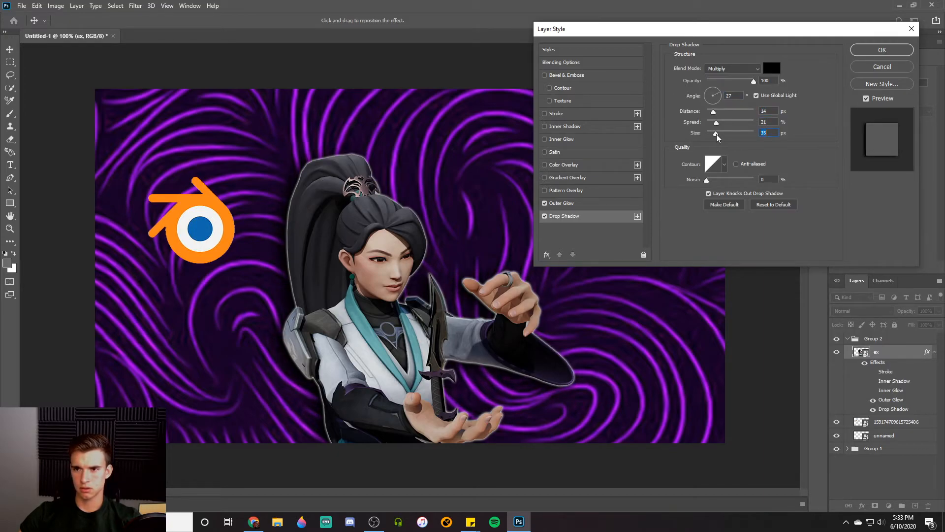
left_click(582, 203)
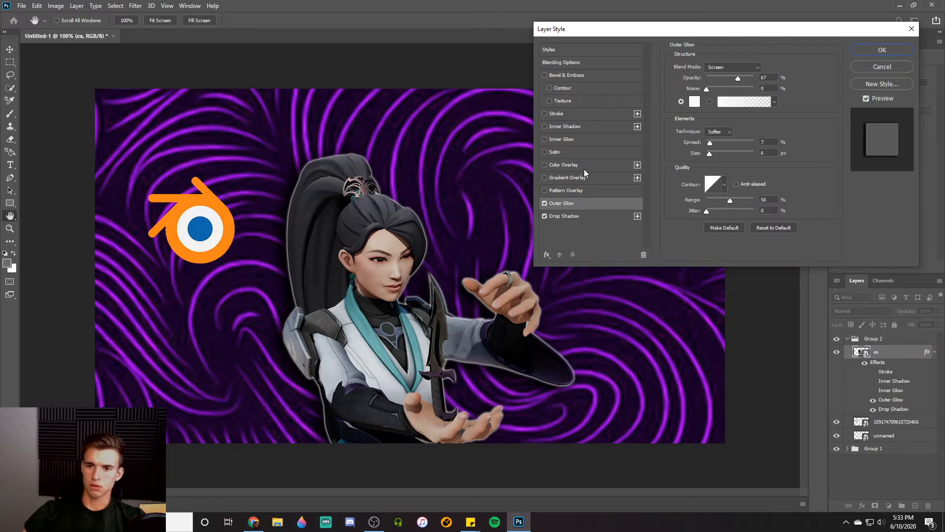
left_click(882, 50)
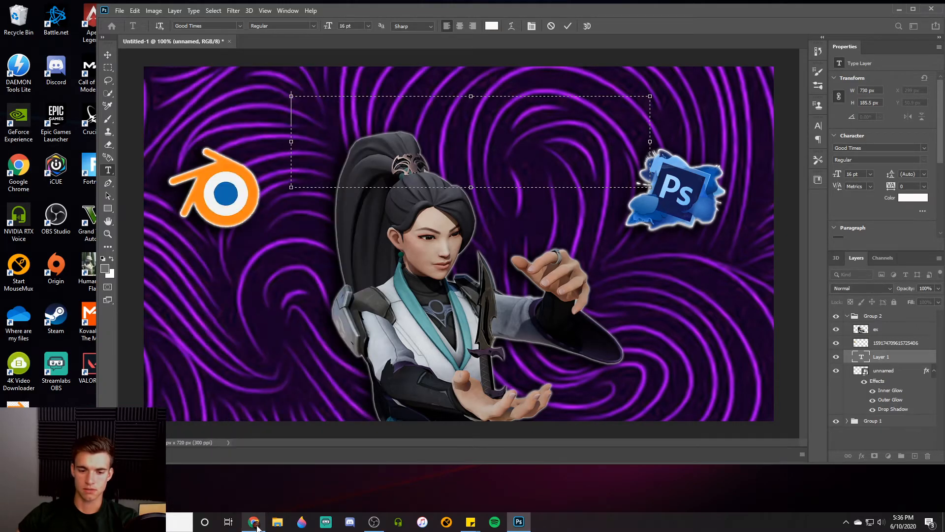
left_click(253, 522)
left_click(524, 8)
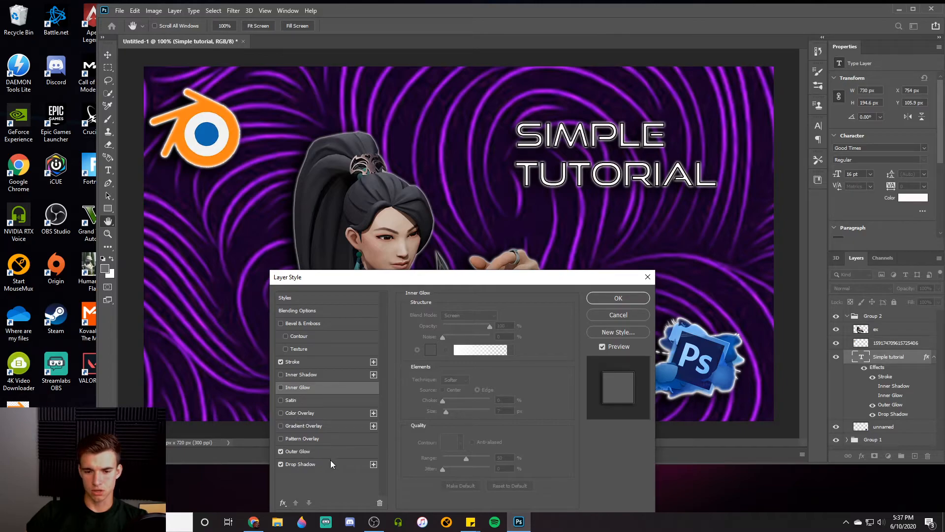
Step: Open the Drop Shadow settings of the Simple tutorial text layer
left_click(315, 463)
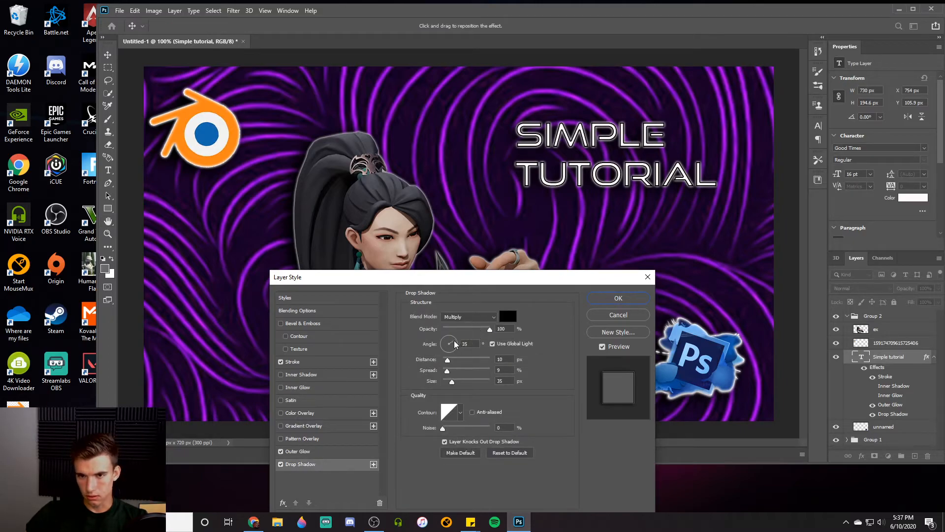